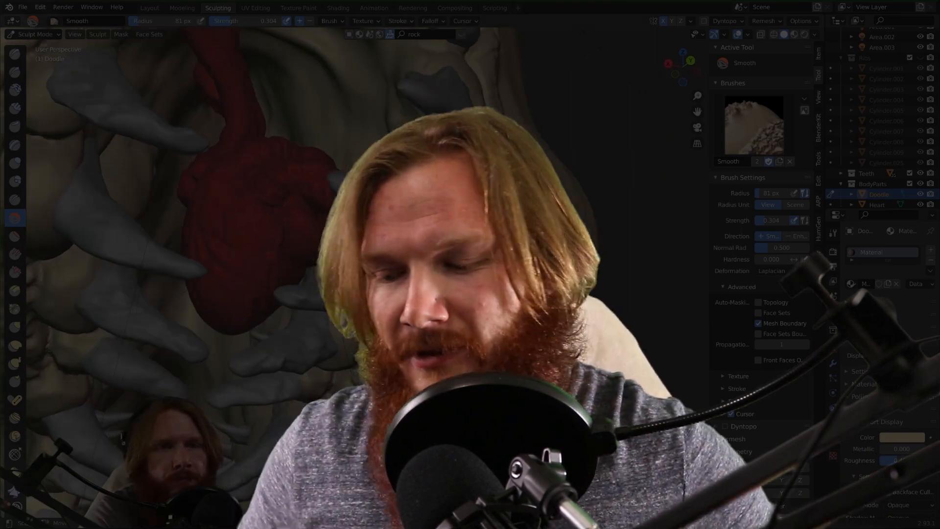
- Crease the skin folds along the creature's body with the Crease brush
middle_click_drag(294, 245, 275, 275)
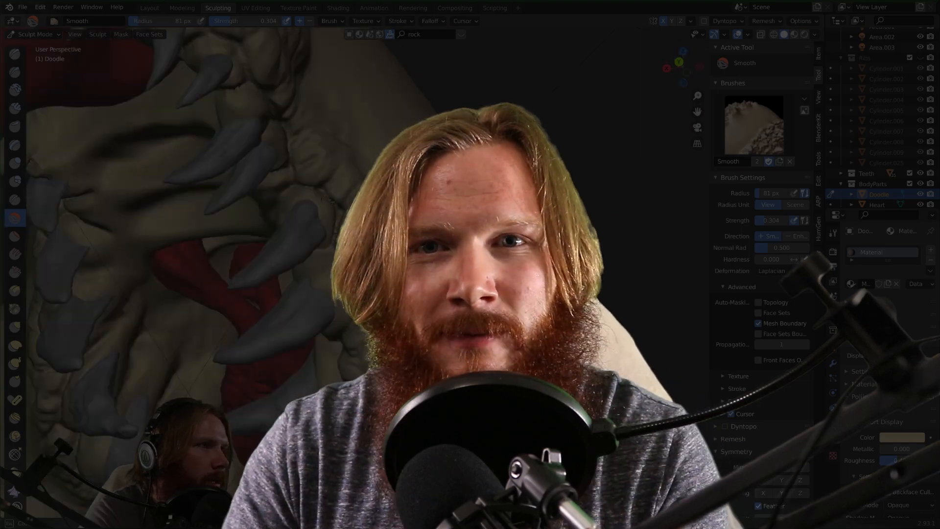
middle_click_drag(295, 169, 225, 181)
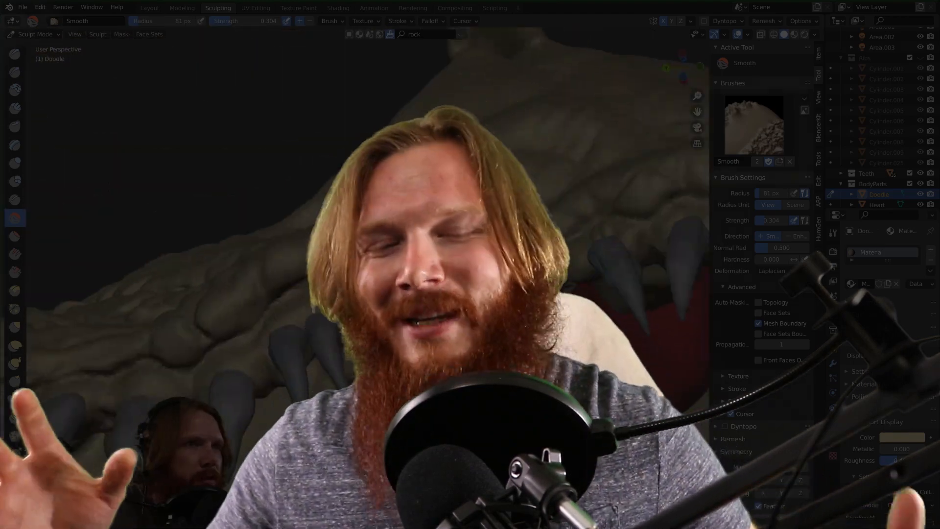
right_click(233, 283)
left_click_drag(233, 283, 211, 283)
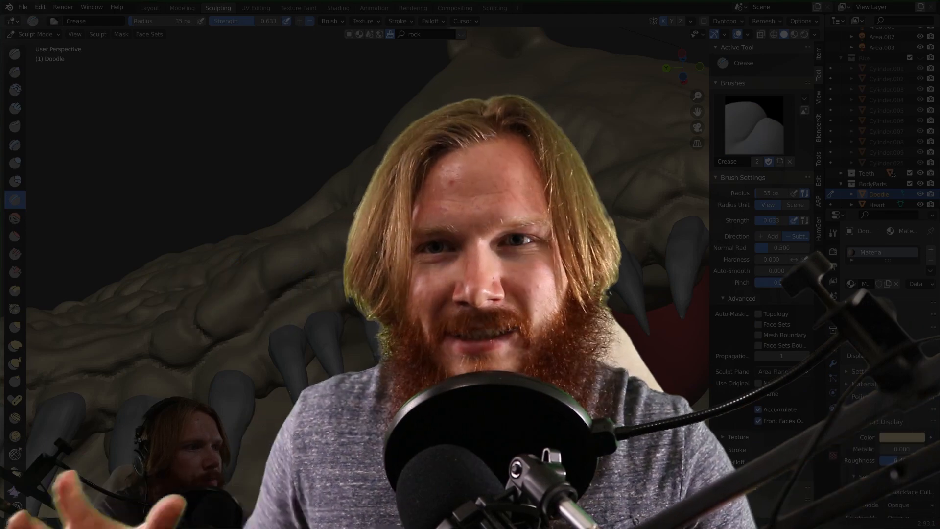
mouse_move(232, 275)
middle_mouse_down()
mouse_move(274, 220)
mouse_move(309, 241)
mouse_move(329, 318)
mouse_move(327, 374)
mouse_move(313, 314)
middle_mouse_up()
scroll(294, 294, "down", 2)
left_click(16, 110)
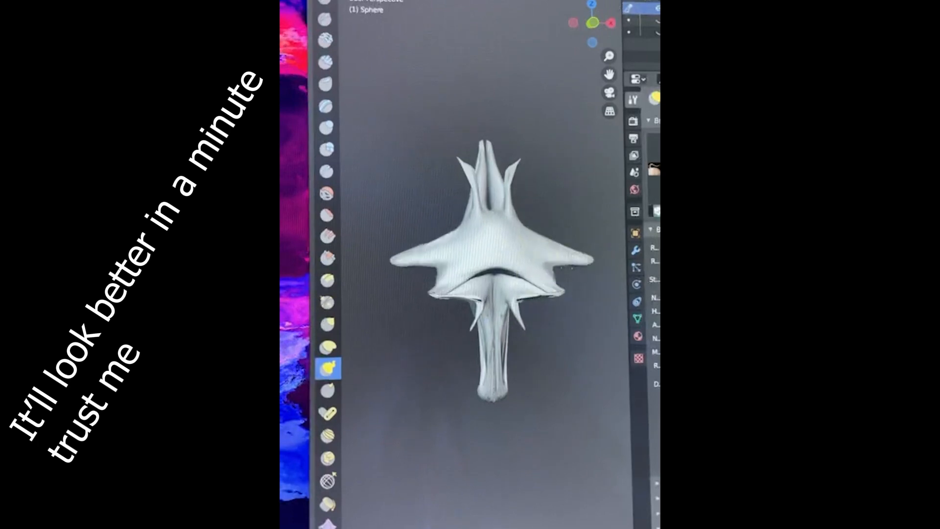
- Pull the horn spikes at the top of the head blockout outward with the Snake Hook brush
mouse_move(568, 267)
middle_mouse_down()
mouse_move(490, 274)
mouse_move(548, 286)
middle_mouse_up()
middle_click_drag(497, 157, 441, 154)
left_click_drag(470, 149, 426, 165)
middle_click_drag(426, 165, 599, 311)
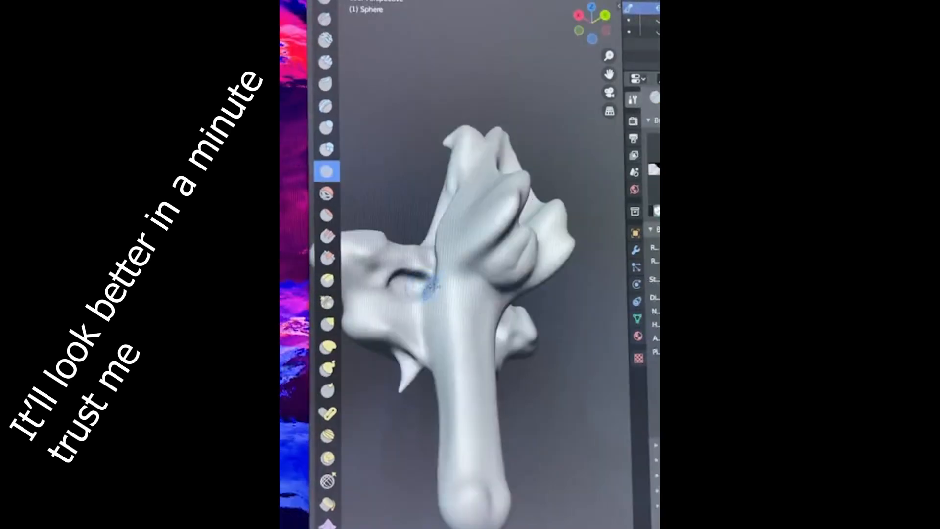
middle_click_drag(430, 280, 506, 281)
mouse_move(519, 226)
middle_mouse_down()
mouse_move(469, 222)
mouse_move(590, 165)
middle_mouse_up()
mouse_move(526, 157)
middle_mouse_down()
mouse_move(543, 202)
mouse_move(518, 168)
middle_mouse_up()
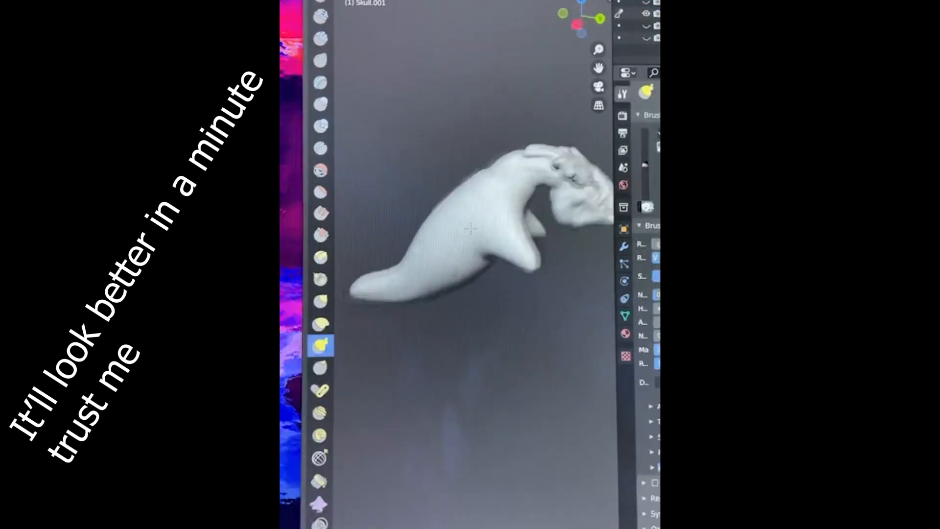
- Pull a pair of long front legs downward from the body blockout with the Snake Hook brush
mouse_move(471, 229)
middle_mouse_down()
mouse_move(452, 220)
mouse_move(487, 216)
middle_mouse_up()
left_click_drag(529, 239, 548, 321)
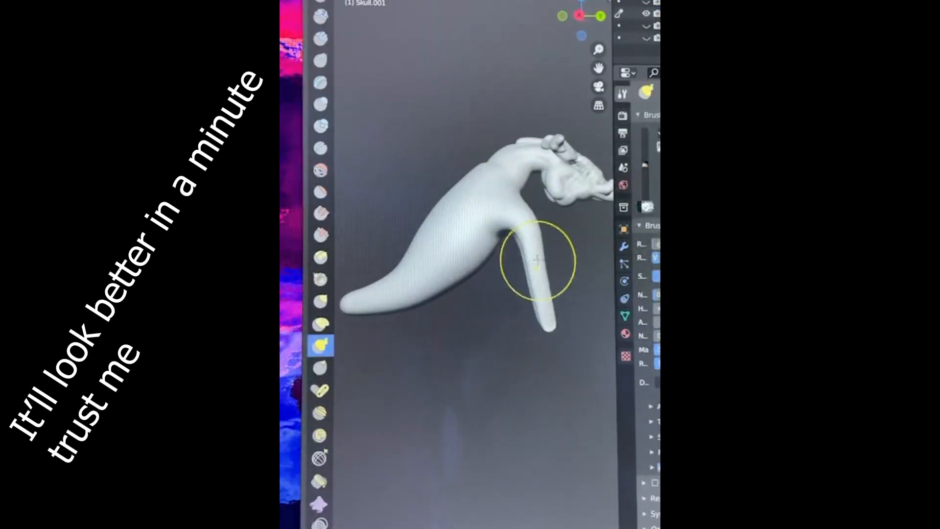
mouse_move(537, 261)
left_mouse_down()
mouse_move(520, 271)
mouse_move(526, 244)
left_mouse_up()
- Pull the shoulders above the front legs outward and adjust their shape with the Snake Hook brush
middle_click_drag(517, 223, 453, 213)
left_click_drag(453, 211, 446, 197)
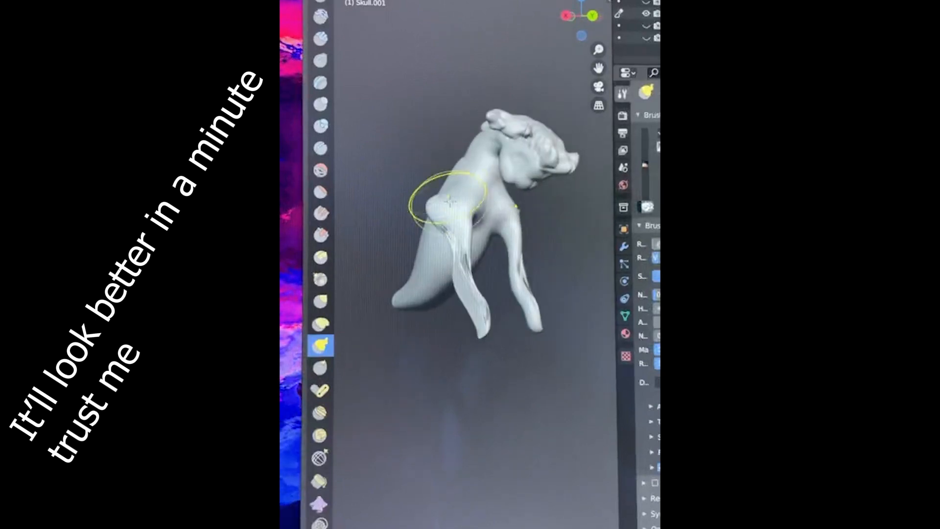
middle_click_drag(447, 198, 453, 202)
left_click_drag(445, 194, 435, 192)
middle_click_drag(435, 192, 475, 219)
left_click_drag(475, 220, 463, 220)
- Pull the hind legs downward from the rear of the body with the Snake Hook brush
mouse_move(462, 221)
middle_mouse_down()
mouse_move(505, 231)
mouse_move(420, 280)
middle_mouse_up()
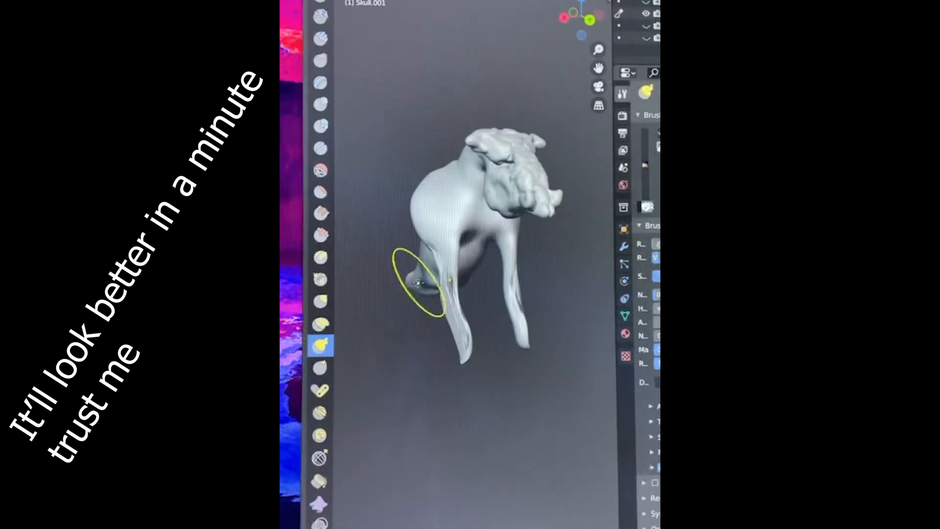
left_click_drag(413, 293, 405, 346)
mouse_move(405, 347)
middle_mouse_down()
mouse_move(440, 395)
mouse_move(503, 375)
mouse_move(399, 314)
middle_mouse_up()
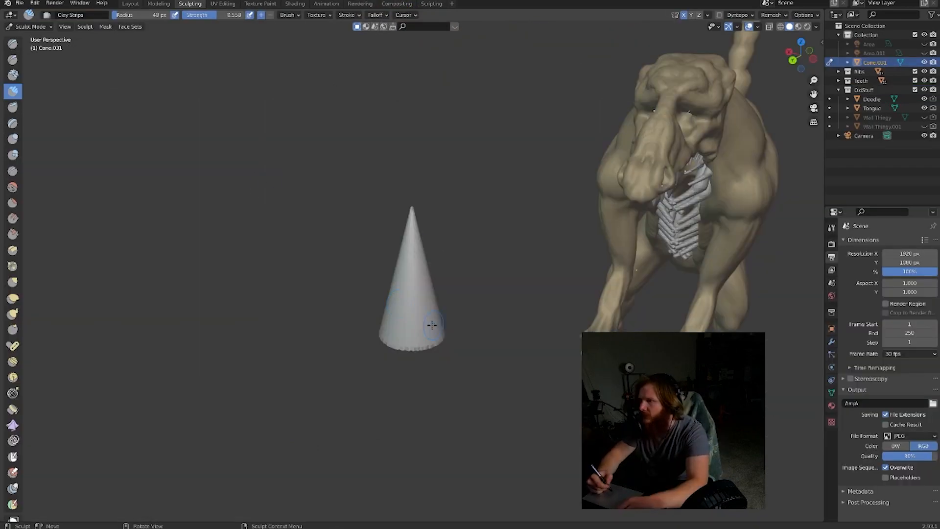
- Build up an uneven bulge along the sides of the cone with the Clay Strips brush to form a tooth
mouse_move(432, 324)
left_mouse_down()
mouse_move(396, 337)
mouse_move(407, 319)
left_mouse_up()
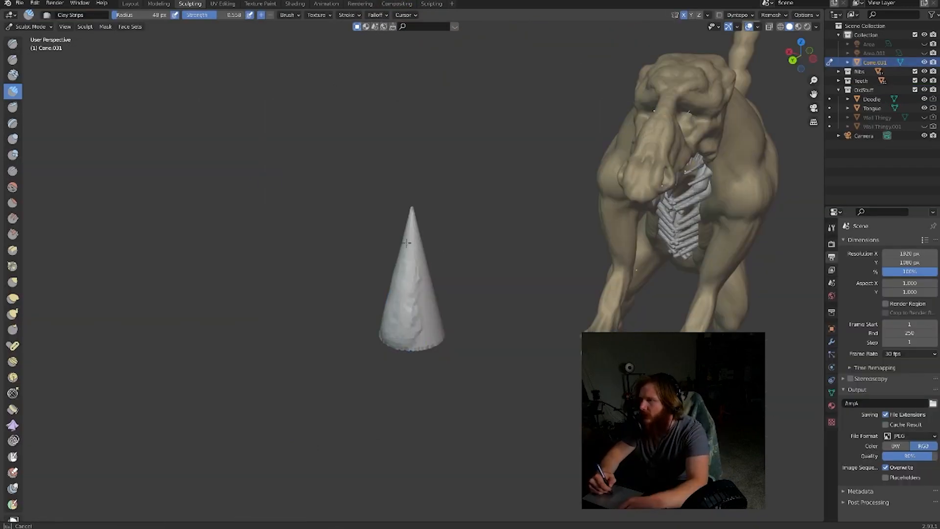
left_click_drag(406, 286, 390, 329)
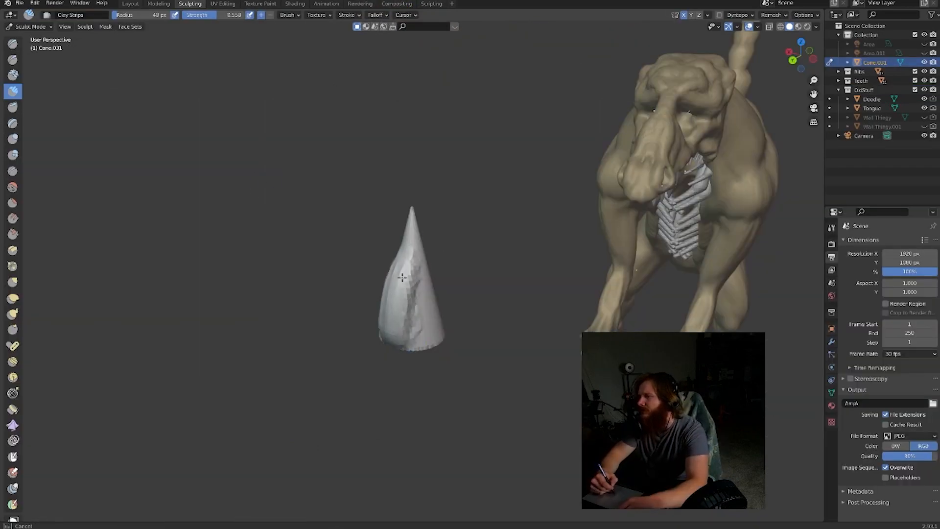
middle_click_drag(431, 289, 402, 289)
left_click_drag(397, 274, 413, 295)
middle_click_drag(441, 318, 417, 313)
left_click_drag(421, 332, 419, 261)
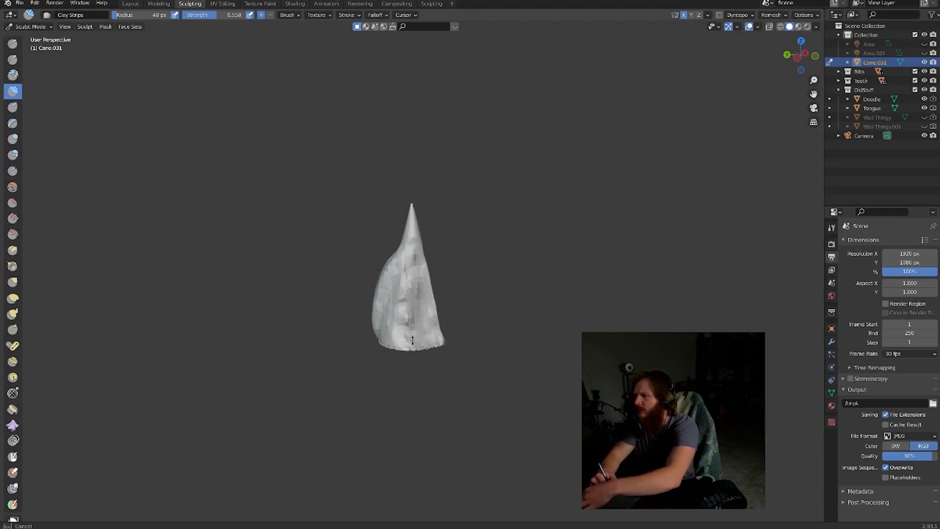
left_click_drag(414, 330, 416, 281)
- Bend the upper part and tip of the cone into a curved fang with Elastic Deform
middle_click_drag(421, 294, 430, 297)
left_click(13, 298)
mouse_move(412, 259)
left_mouse_down()
mouse_move(391, 218)
mouse_move(421, 188)
left_mouse_up()
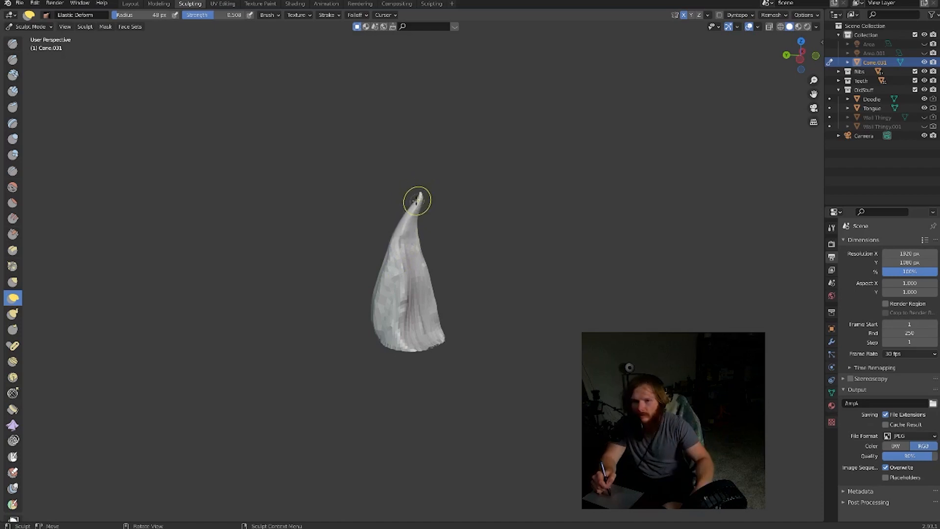
middle_click_drag(417, 201, 413, 214)
middle_click_drag(409, 280, 451, 295)
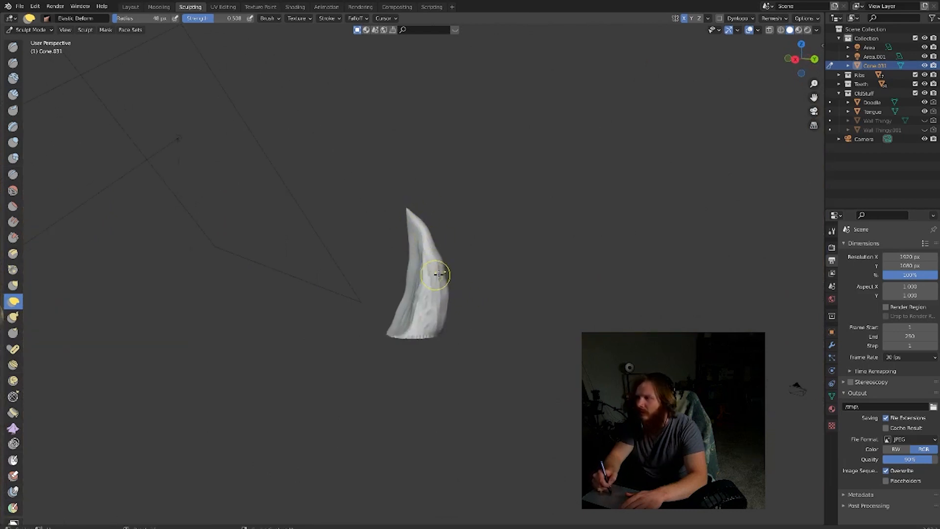
middle_click_drag(437, 274, 550, 289)
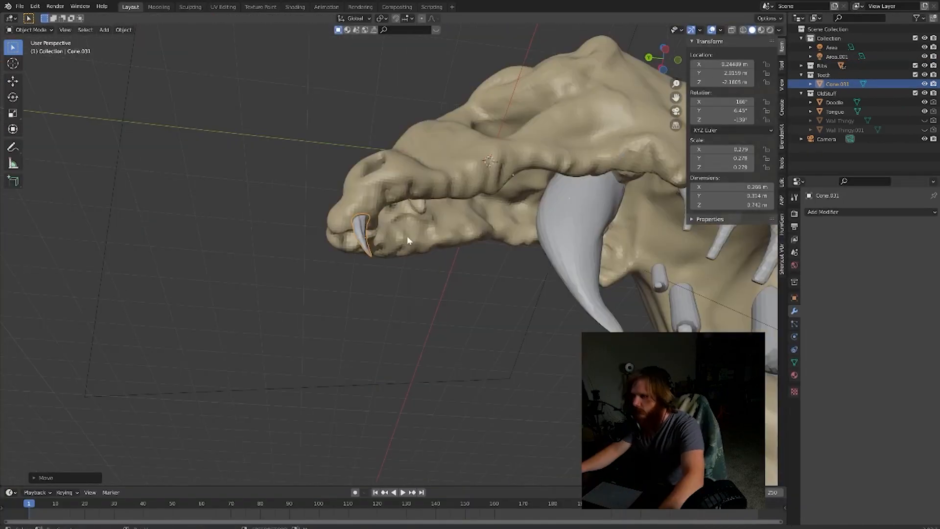
- Duplicate the front tooth, rotate the copy about Z and place it beside the first in the upper jaw
key("shift+d")
left_click(406, 230)
key("r")
key("z")
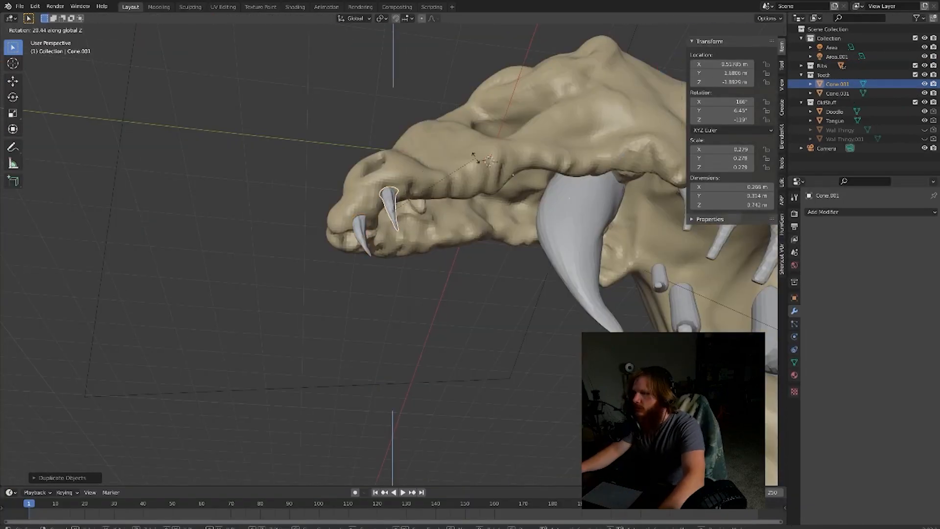
left_click(475, 157)
key("g")
left_click(471, 161)
- Duplicate the second tooth, turn the copy about Z, place it further back in the jaw and check the row from below
middle_click_drag(471, 161, 591, 102)
key("shift+d")
left_click(460, 179)
key("r")
key("z")
left_click(463, 190)
key("g")
left_click(464, 185)
left_click(664, 59)
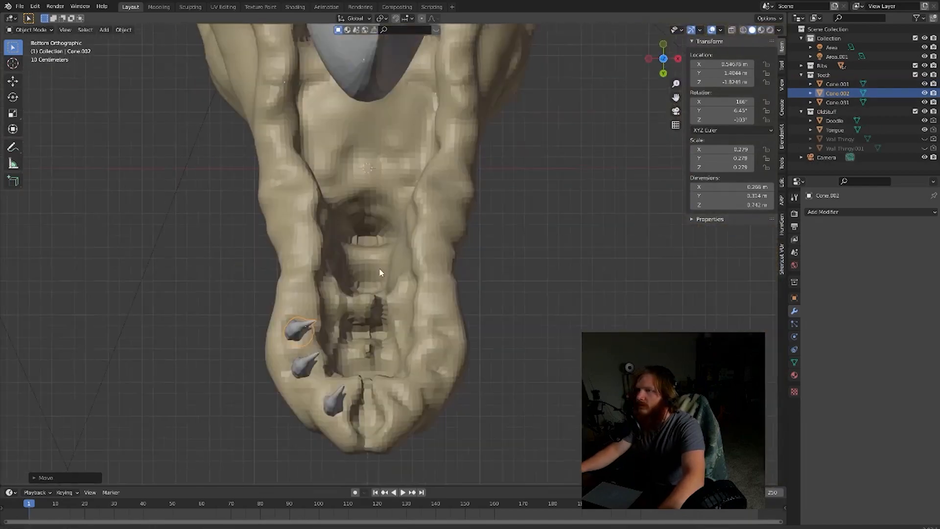
middle_click_drag(378, 279, 457, 358)
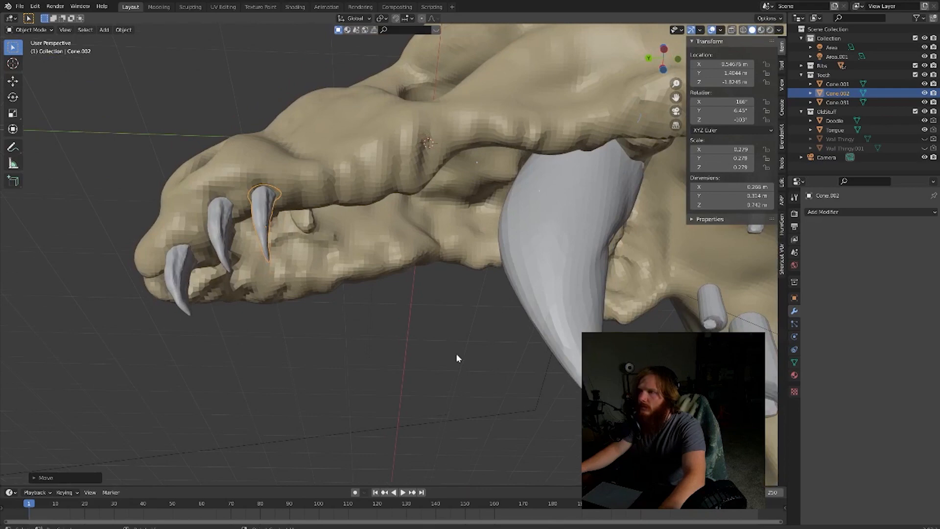
- Duplicate the third tooth further back along the upper jaw, then rotate and scale the copy
left_click(664, 70)
key("shift+d")
left_click(441, 262)
key("r")
left_click(490, 274)
key("s")
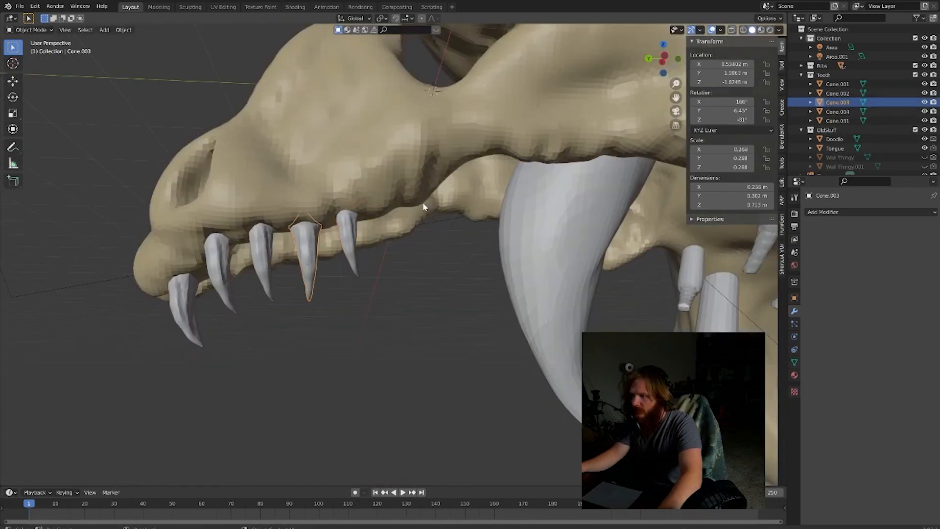
- Raise the fourth tooth about 0.08 m along Z into the gum
key("g")
key("z")
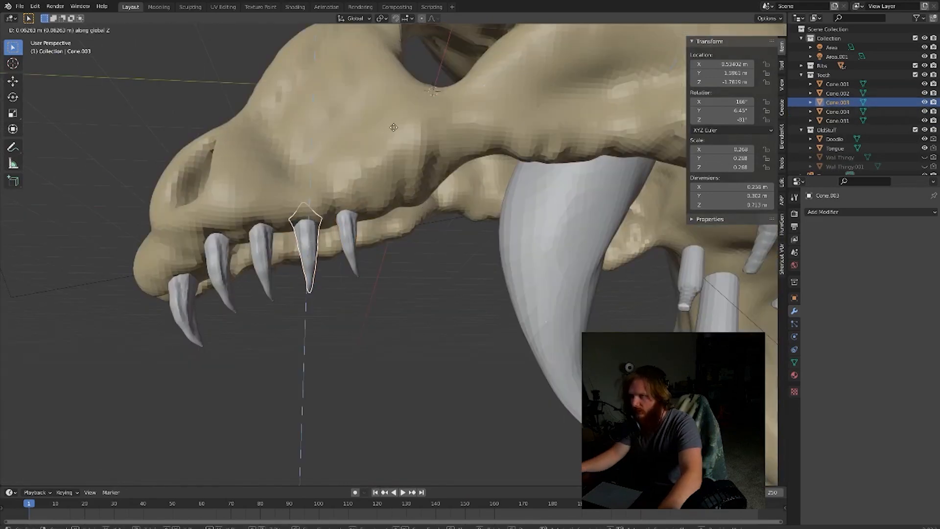
left_click(393, 128)
- Duplicate the tooth again, rotate the copy and position it behind the fifth tooth in the upper jaw
key("shift+d")
left_click(490, 103)
key("r")
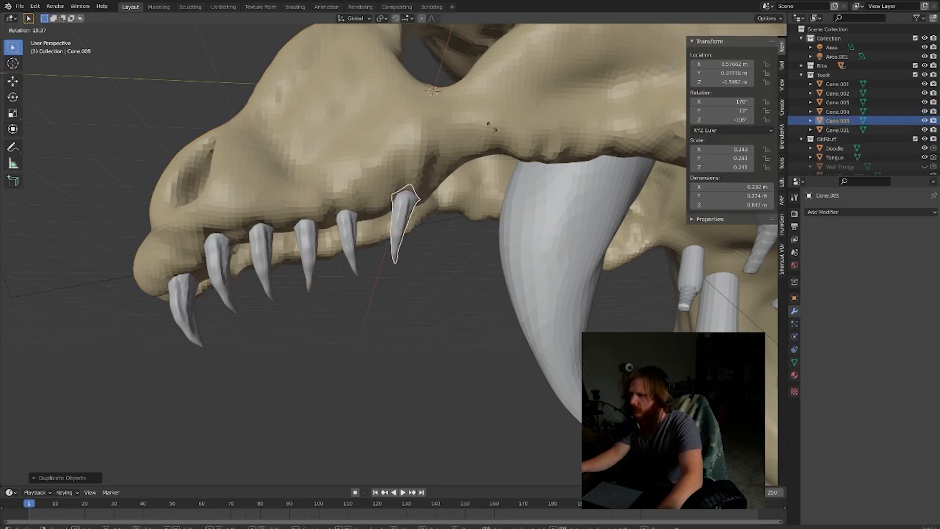
key("z")
left_click(520, 105)
middle_click_drag(520, 105, 561, 191)
key("g")
left_click(421, 161)
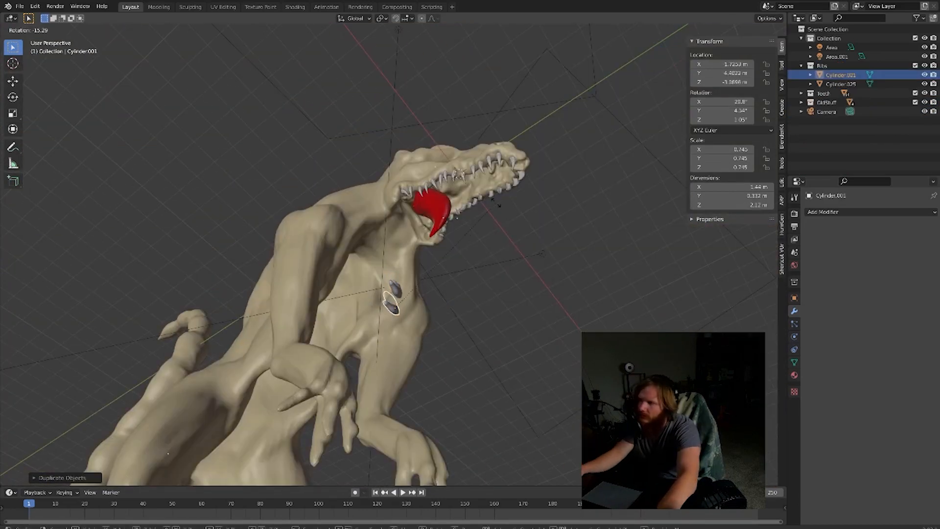
- Rotate the duplicated rib and position it beside the first rib in the chest
left_click(496, 203)
middle_click_drag(495, 205, 399, 378)
key("g")
left_click(471, 245)
- Duplicate the chest rib and move the copy to the next place in the row
key("shift+d")
left_click(473, 262)
key("g")
left_click(432, 315)
- Duplicate the rib once more and rotate the copy to follow the edge of the torso opening
key("shift+d")
left_click(467, 288)
key("r")
left_click(463, 260)
key("r")
left_click(453, 198)
- Move the rearmost rib to the end of the row along the belly and rotate it into line
key("g")
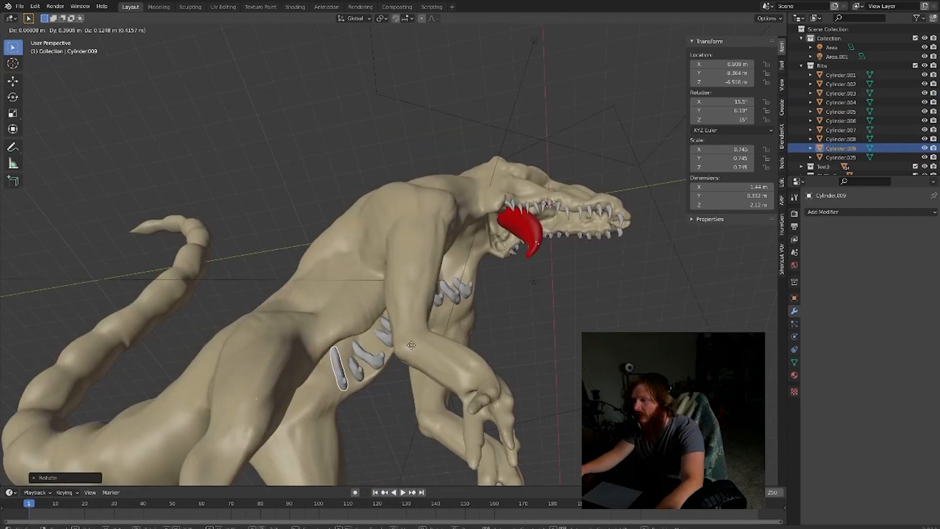
left_click(411, 345)
middle_click_drag(412, 345, 521, 260)
key("r")
left_click(499, 335)
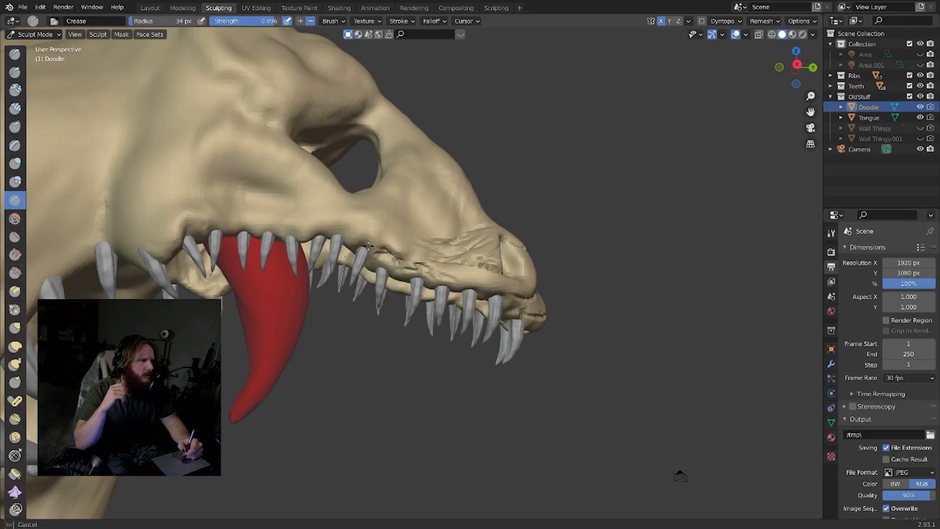
- Carve a gum line above the upper teeth with the Crease brush
left_click_drag(339, 227, 322, 224)
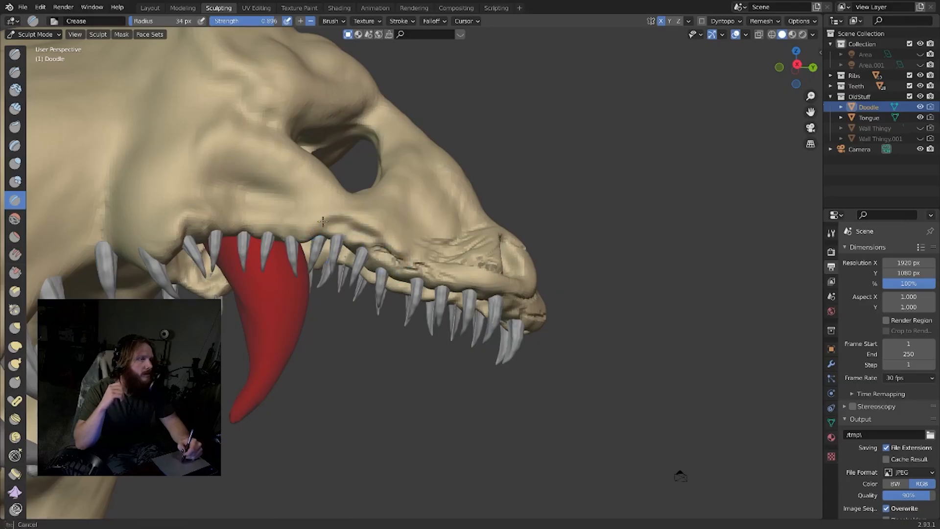
middle_click_drag(289, 248, 309, 238)
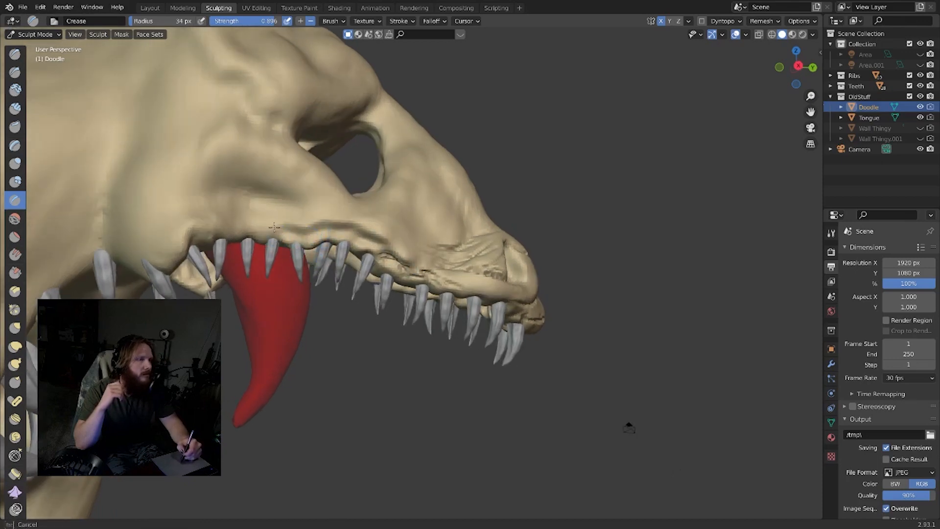
mouse_move(232, 229)
middle_mouse_down()
mouse_move(229, 214)
mouse_move(194, 237)
mouse_move(284, 235)
mouse_move(360, 259)
mouse_move(273, 290)
mouse_move(251, 269)
mouse_move(361, 240)
middle_mouse_up()
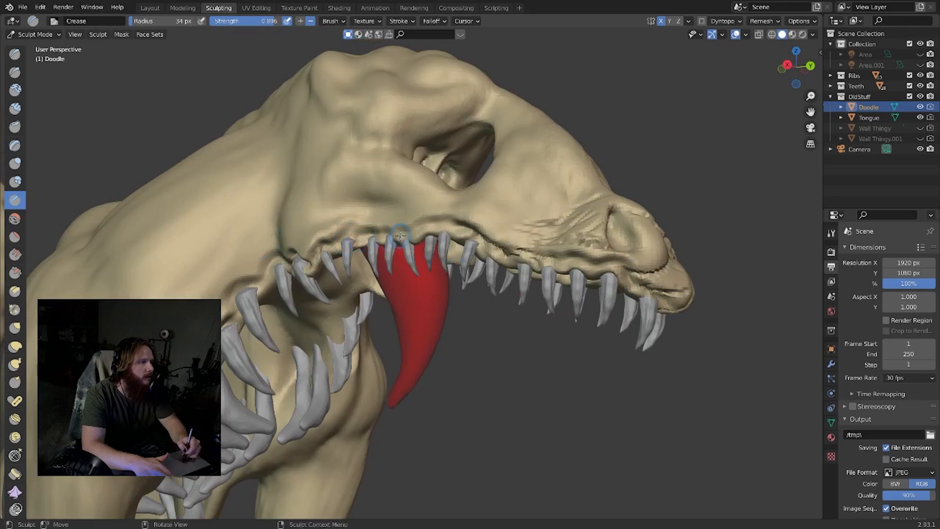
- Build up gum bulges above the upper teeth with the Clay Strips brush
key("c")
mouse_move(409, 230)
middle_mouse_down()
mouse_move(442, 156)
mouse_move(479, 157)
mouse_move(470, 206)
mouse_move(409, 220)
middle_mouse_up()
middle_click_drag(409, 220, 404, 171, "ctrl")
mouse_move(362, 235)
left_mouse_down()
mouse_move(370, 237)
mouse_move(357, 221)
left_mouse_up()
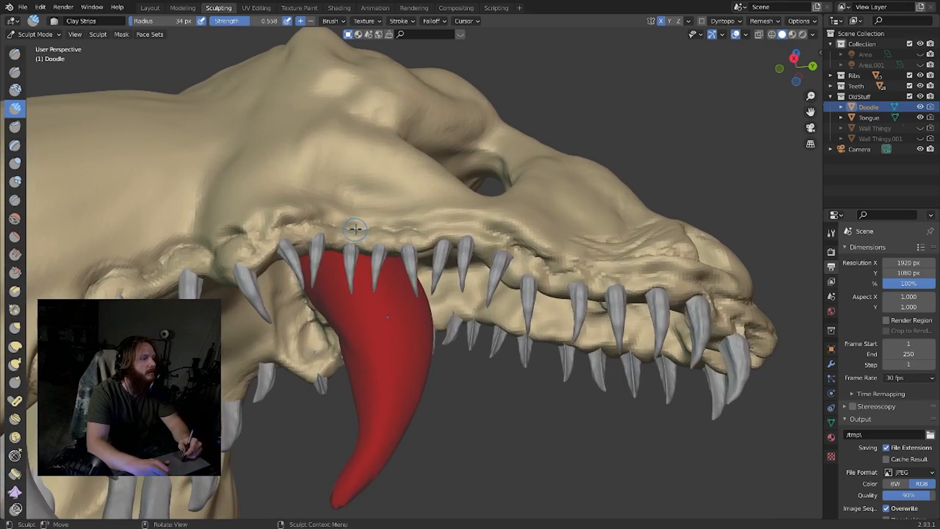
middle_click_drag(357, 220, 463, 218)
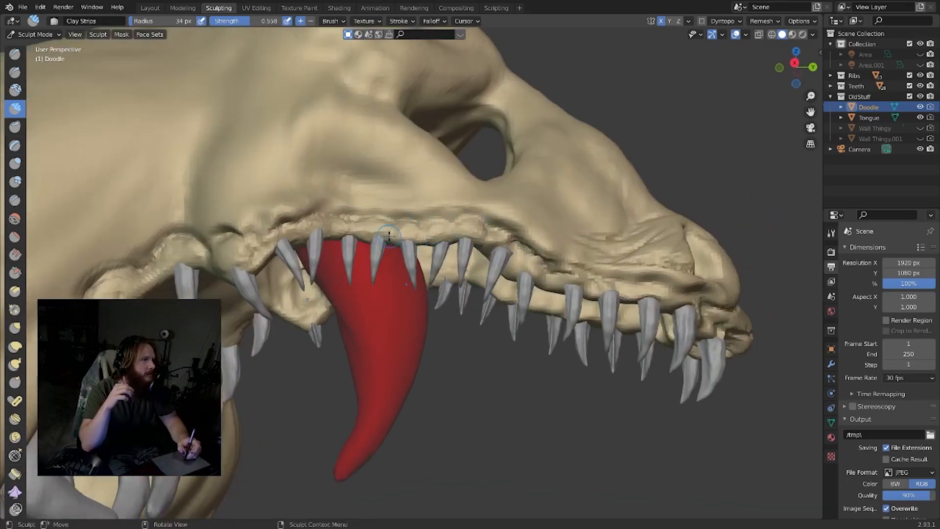
middle_click_drag(389, 236, 370, 199)
mouse_move(500, 244)
left_mouse_down()
mouse_move(511, 247)
mouse_move(502, 247)
left_mouse_up()
- Build up flesh around the bases of the teeth running down the throat with Clay Strips
middle_click_drag(502, 247, 355, 352)
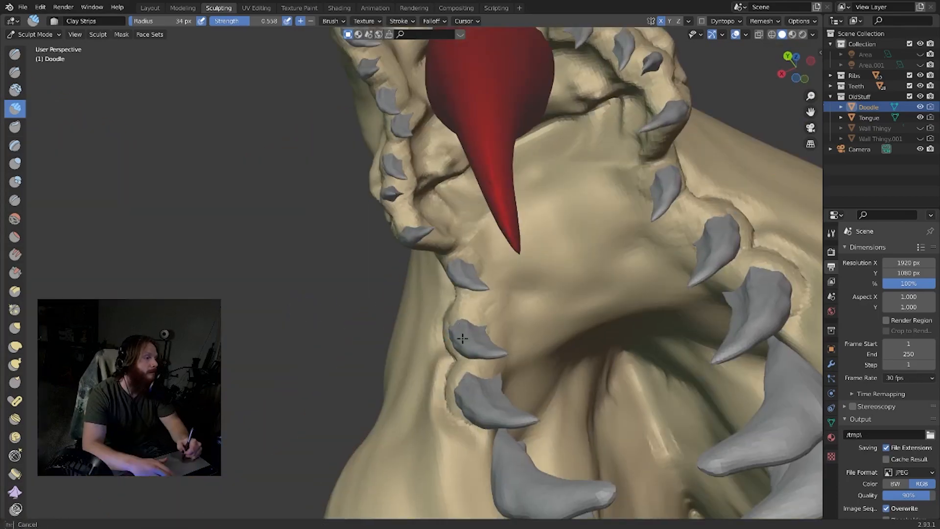
mouse_move(462, 338)
left_mouse_down()
mouse_move(493, 323)
mouse_move(479, 326)
left_mouse_up()
middle_click_drag(481, 326, 435, 348)
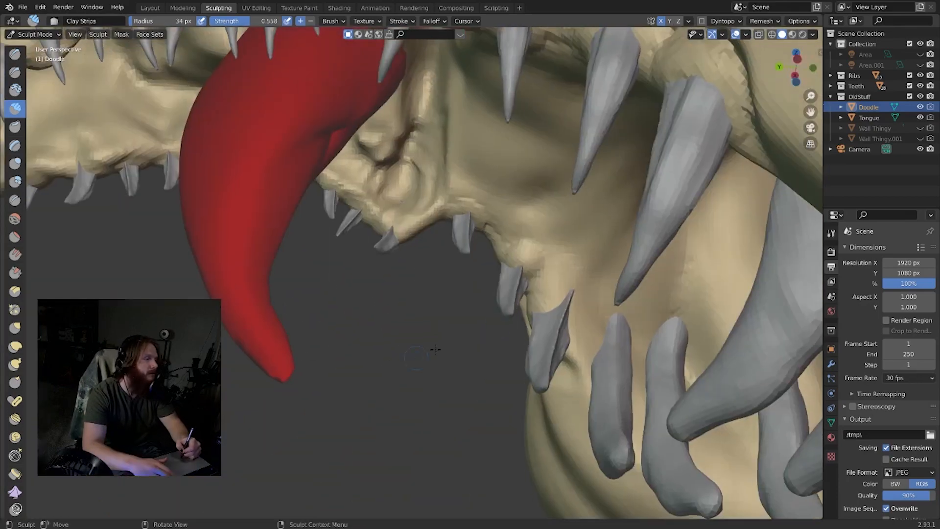
left_click_drag(549, 306, 566, 294)
- Build up a thick lip ridge above the upper gums, from the snout back to the mouth corner, with Clay Strips
middle_click_drag(540, 306, 368, 284)
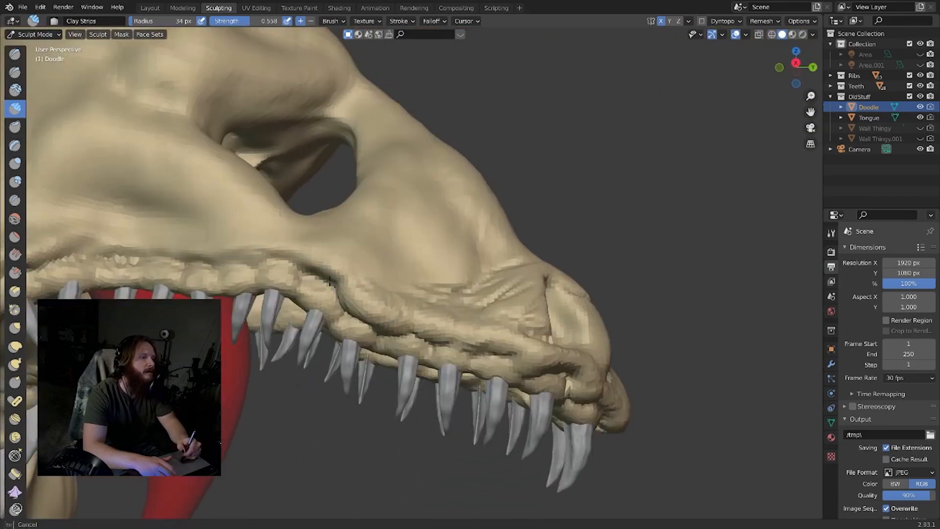
mouse_move(335, 269)
left_mouse_down()
mouse_move(297, 270)
mouse_move(350, 274)
mouse_move(420, 301)
left_mouse_up()
middle_click_drag(435, 304, 402, 293)
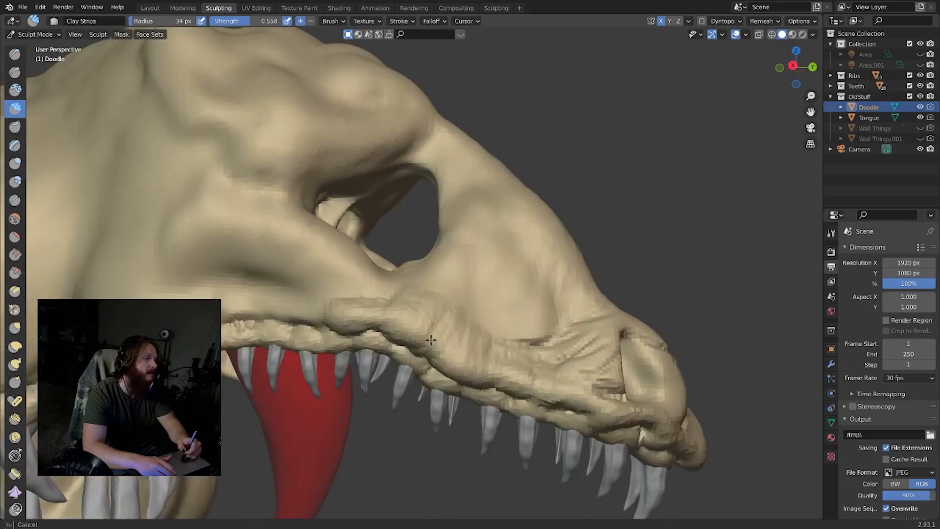
middle_click_drag(330, 289, 275, 279)
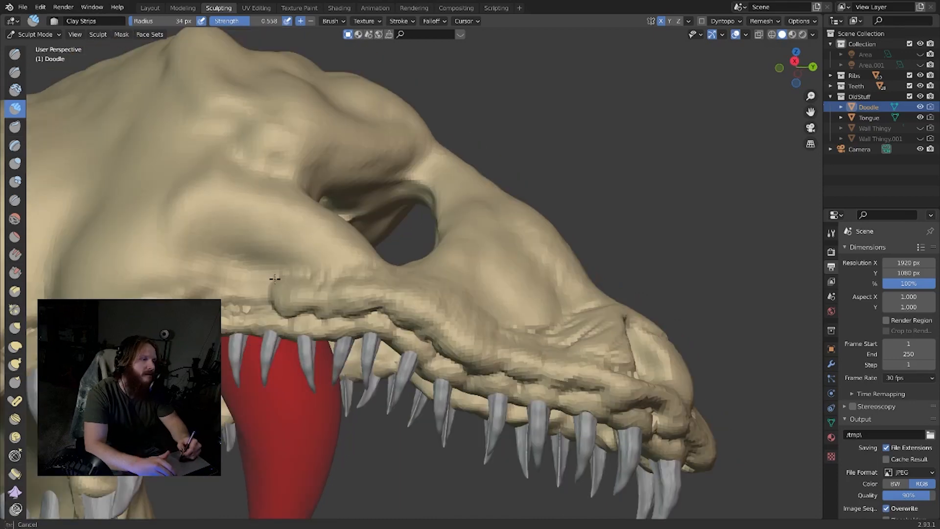
middle_click_drag(218, 294, 282, 302)
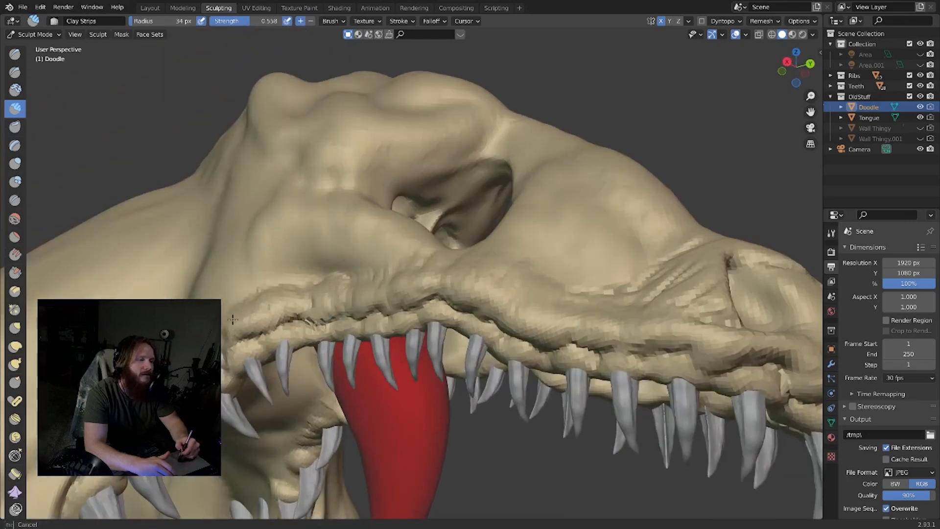
left_click_drag(273, 290, 263, 322)
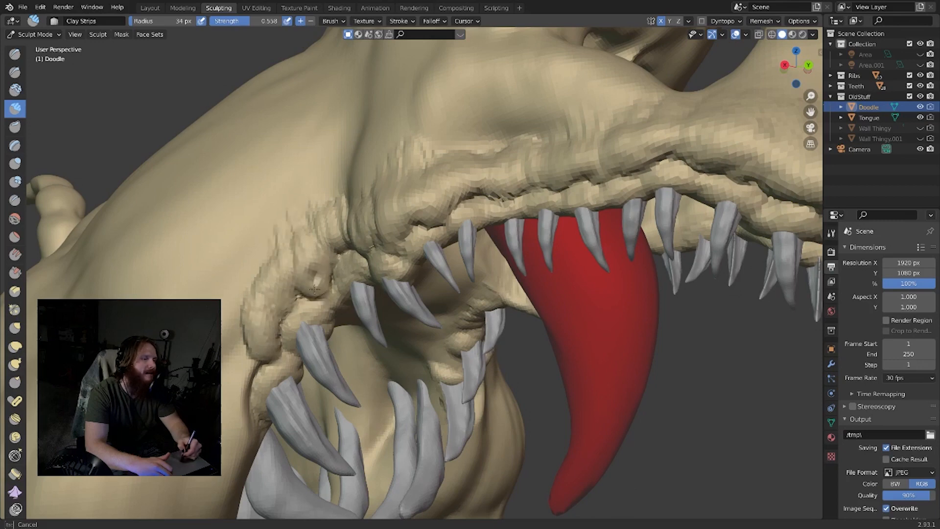
- Add lumpy flesh at the mouth corner and around the bases of the throat teeth with the Clay Strips brush
left_click_drag(333, 258, 298, 287)
left_click_drag(456, 250, 442, 230)
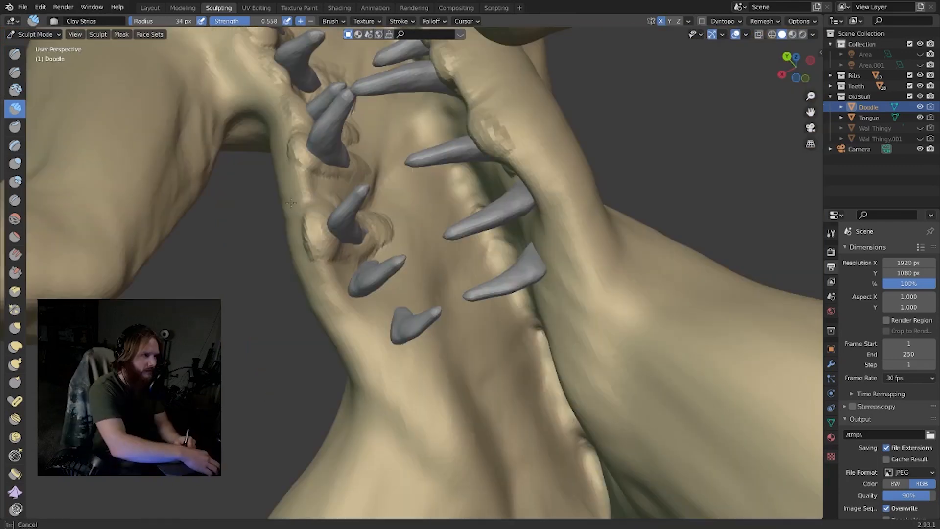
left_click_drag(299, 201, 302, 160)
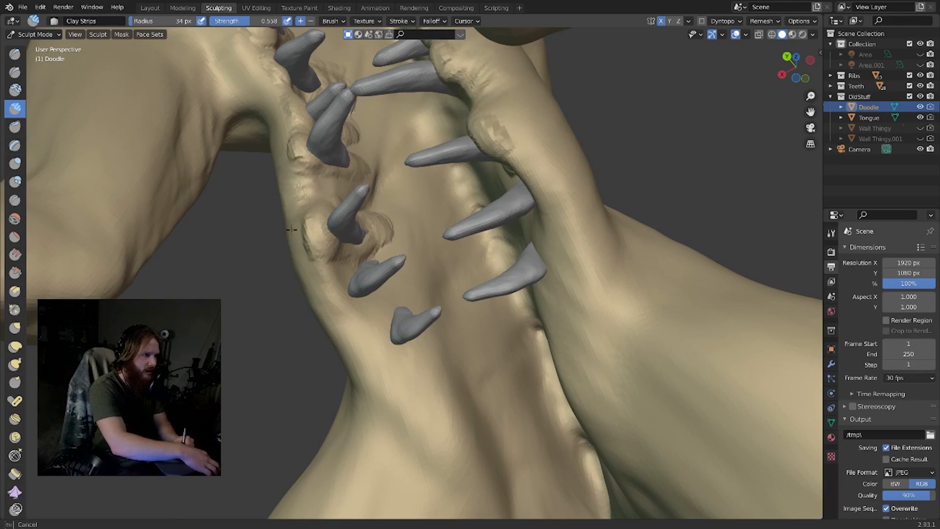
mouse_move(347, 254)
left_mouse_down()
mouse_move(335, 256)
mouse_move(326, 281)
mouse_move(321, 275)
left_mouse_up()
left_click_drag(321, 314, 350, 313)
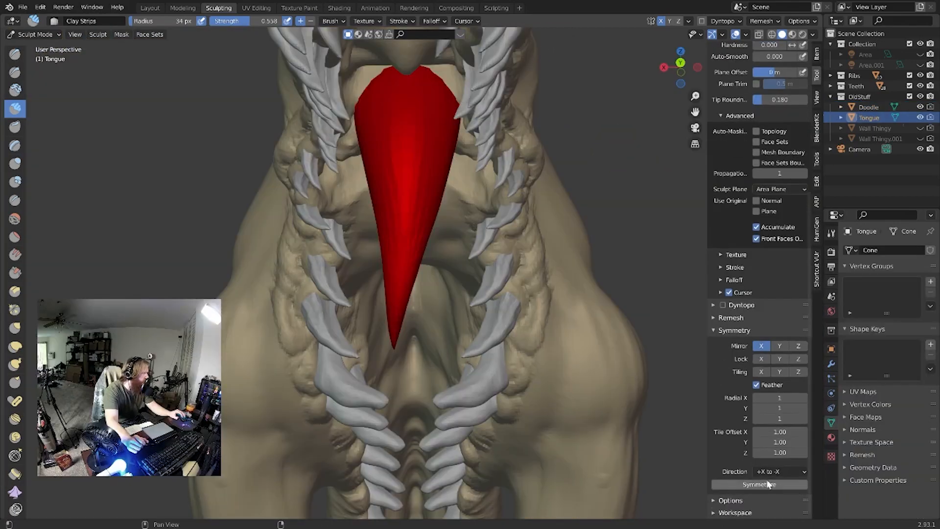
- Symmetrize the tongue from +X to -X to fork its tip, and build up its upper surface with Clay Strips
left_click(760, 485)
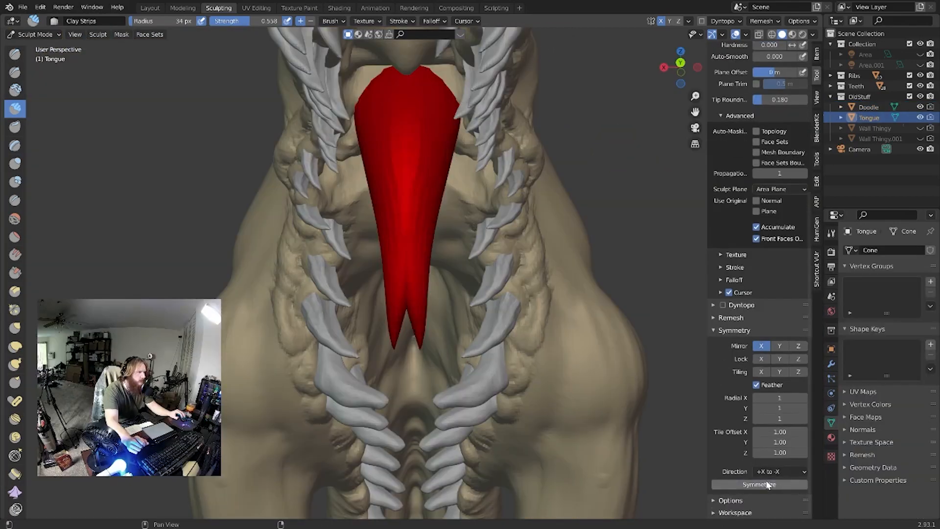
middle_click_drag(406, 223, 422, 200)
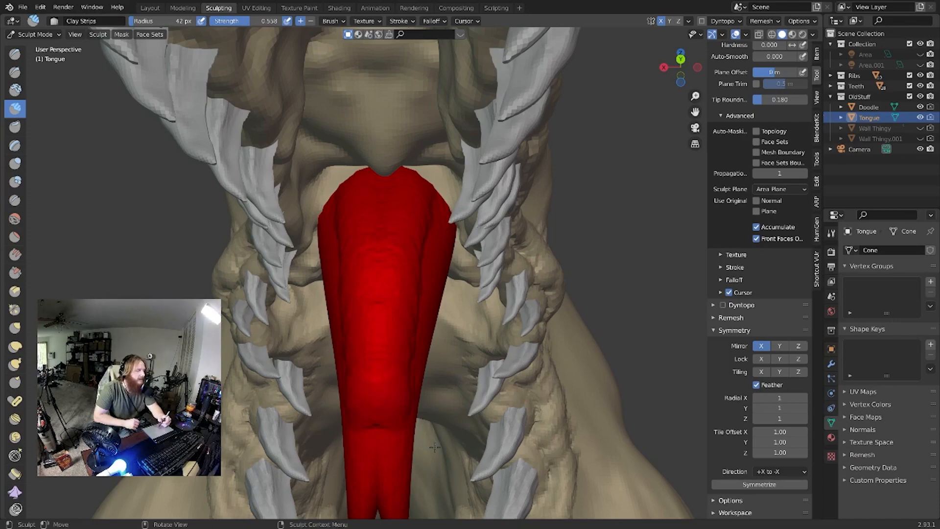
mouse_move(457, 353)
middle_mouse_down()
mouse_move(421, 242)
mouse_move(433, 292)
mouse_move(441, 264)
middle_mouse_up()
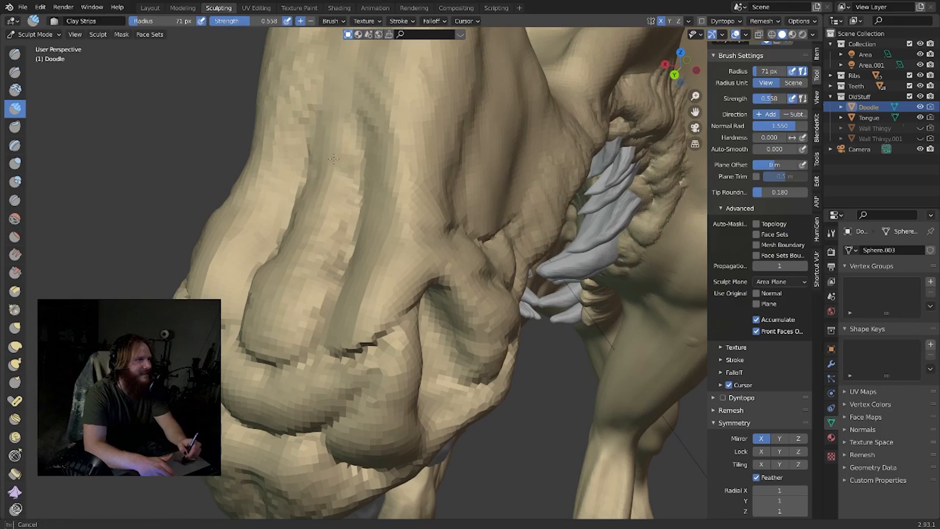
- Sculpt heavy skin folds across the snout and around the nostril with a 71 px Clay Strips brush
mouse_move(334, 158)
left_mouse_down()
mouse_move(362, 350)
mouse_move(400, 286)
left_mouse_up()
mouse_move(400, 285)
middle_mouse_down()
mouse_move(266, 242)
mouse_move(235, 195)
middle_mouse_up()
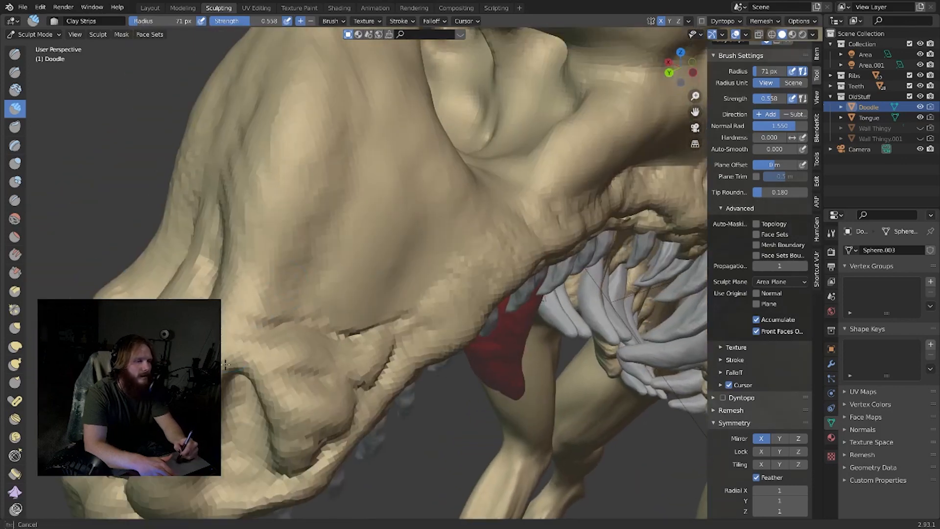
mouse_move(232, 360)
left_mouse_down()
mouse_move(302, 361)
mouse_move(338, 345)
left_mouse_up()
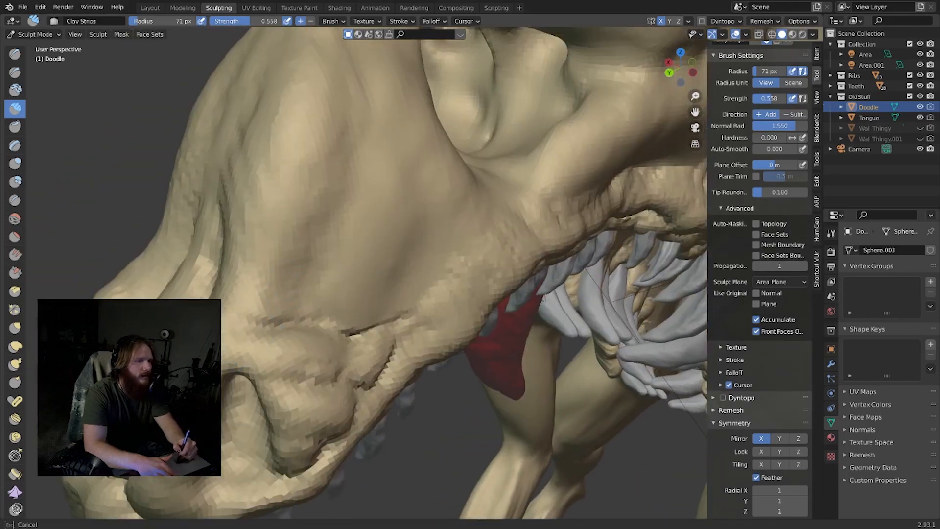
mouse_move(240, 307)
left_mouse_down()
mouse_move(319, 296)
mouse_move(404, 306)
mouse_move(426, 291)
left_mouse_up()
left_click_drag(360, 214, 345, 228)
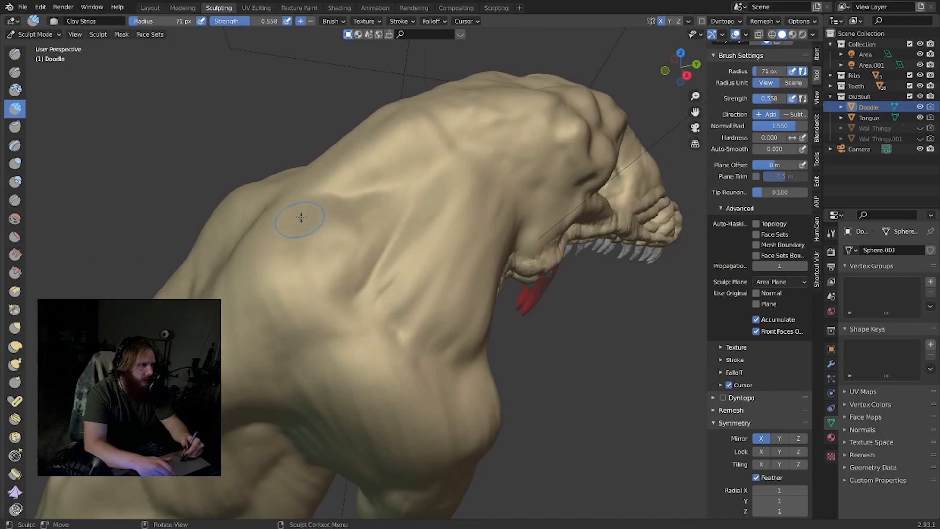
- Lay long muscle strands over the shoulder and side of the neck with the 71 px Clay Strips brush
left_click_drag(303, 254, 323, 293)
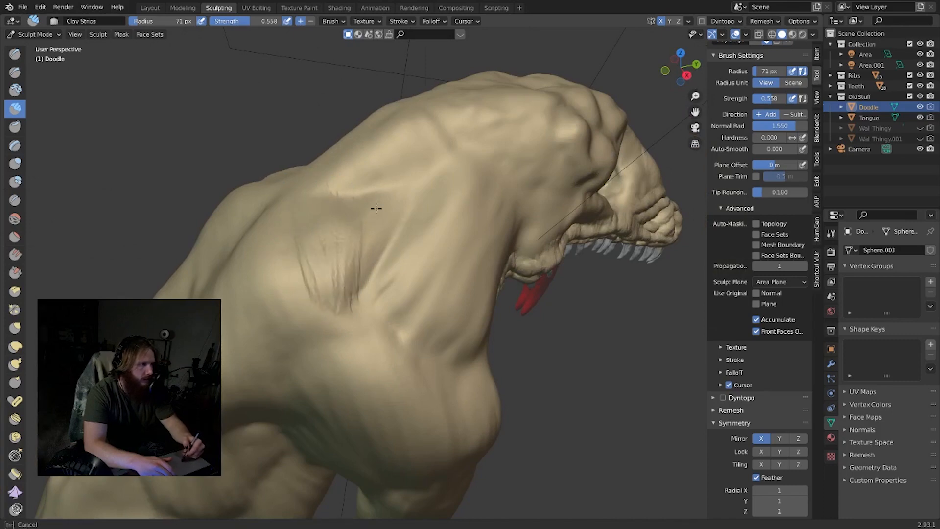
left_click_drag(390, 211, 350, 306)
left_click_drag(375, 245, 340, 315)
middle_click_drag(365, 220, 374, 267)
left_click_drag(373, 266, 338, 291)
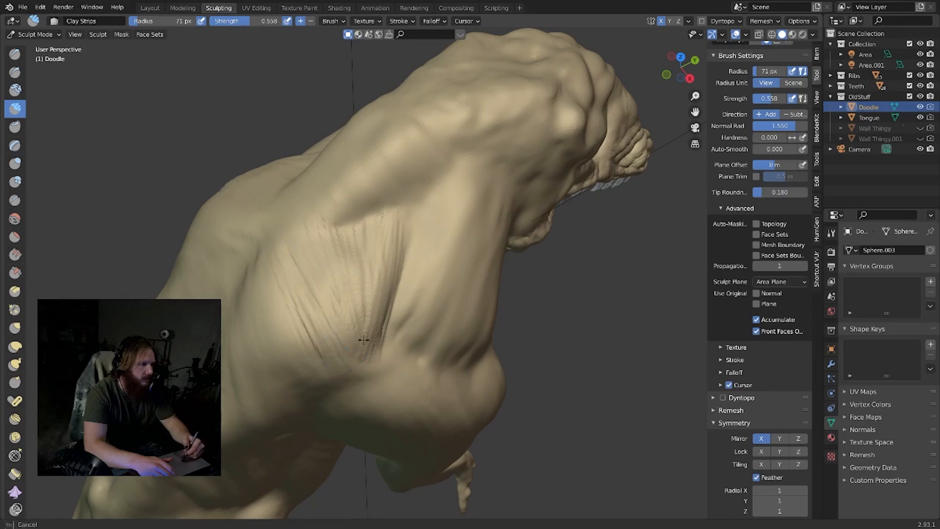
left_click_drag(384, 248, 385, 310)
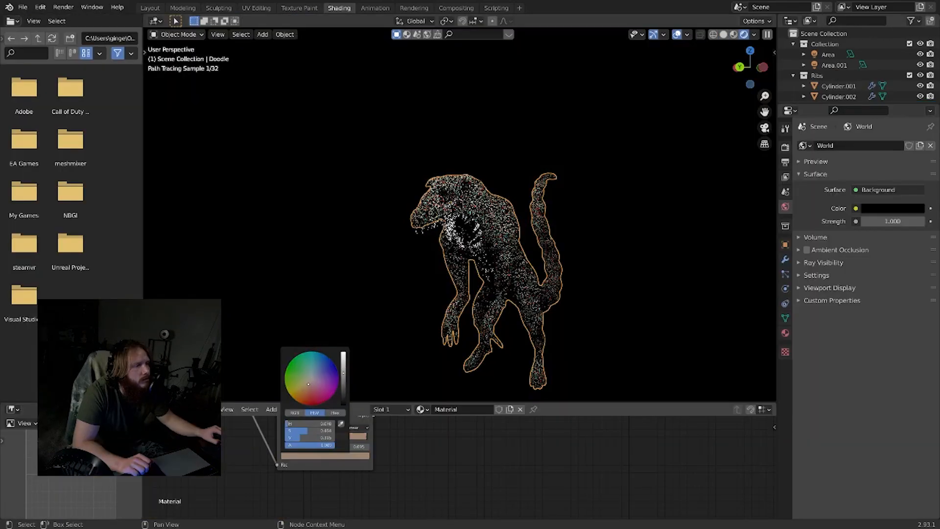
- Darken a brown color stop in the color ramp of the body's skin material
middle_click_drag(382, 255, 359, 227)
scroll(359, 226, "up", 3)
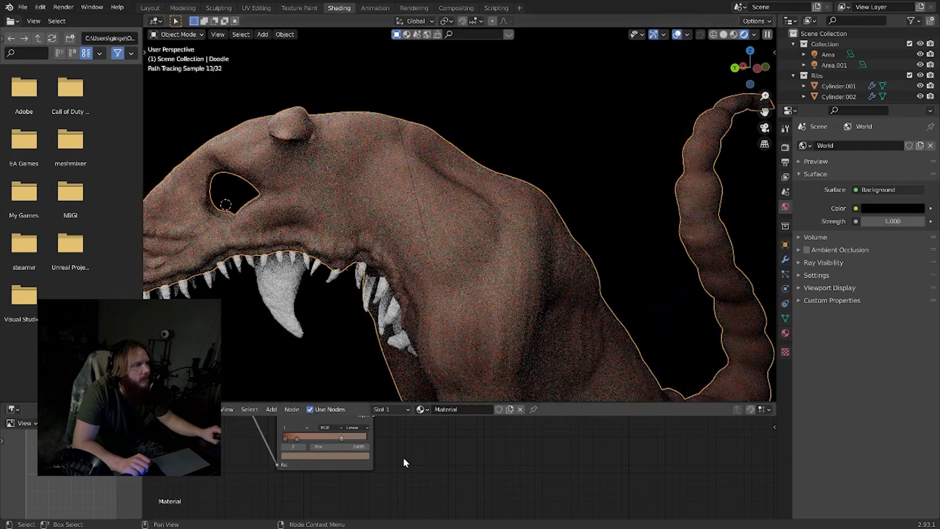
middle_click_drag(403, 458, 431, 505)
left_click(281, 463)
left_click(281, 482)
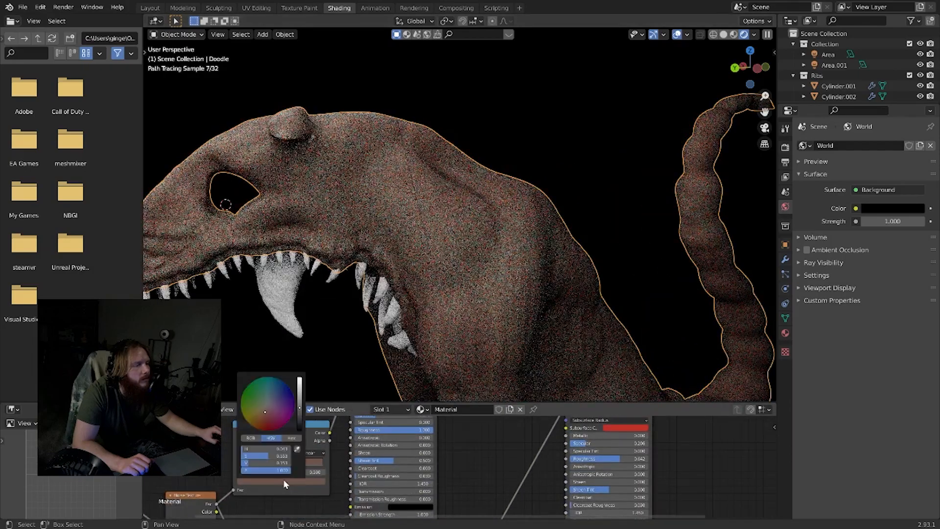
left_click_drag(300, 406, 300, 418)
middle_click_drag(455, 245, 516, 238)
scroll(494, 241, "down", 3)
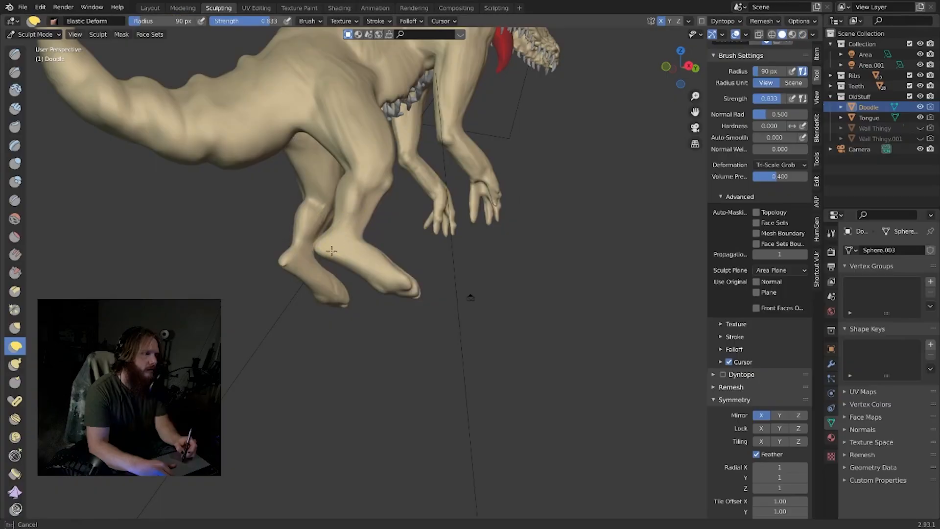
- Reshape the hind feet, bending the toes and heels into pose with the Elastic Deform brush at 90 px
middle_click_drag(368, 262, 360, 267)
left_click_drag(325, 296, 314, 312)
mouse_move(313, 313)
middle_mouse_down()
mouse_move(259, 360)
mouse_move(270, 355)
middle_mouse_up()
mouse_move(289, 336)
left_mouse_down()
mouse_move(293, 344)
mouse_move(335, 339)
left_mouse_up()
middle_click_drag(336, 337, 329, 314)
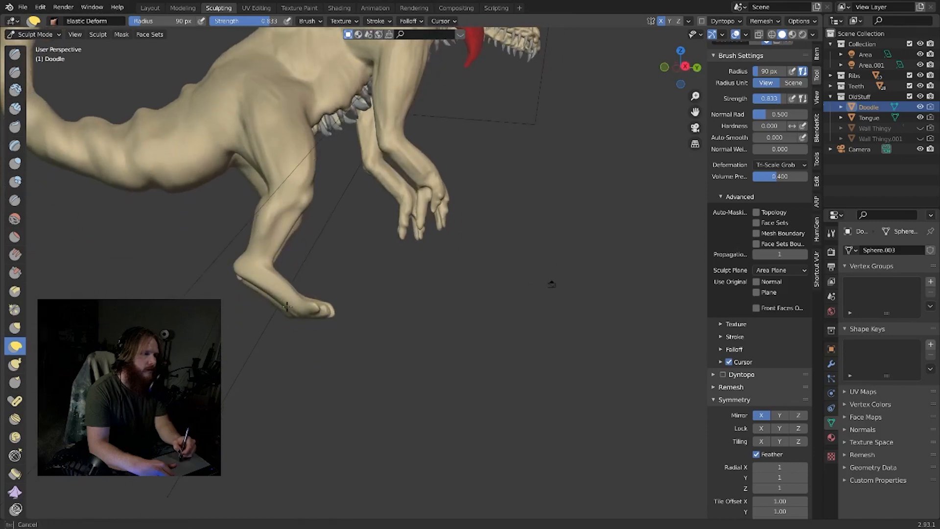
mouse_move(289, 305)
left_mouse_down()
mouse_move(279, 320)
mouse_move(299, 311)
left_mouse_up()
mouse_move(299, 310)
middle_mouse_down()
mouse_move(190, 318)
mouse_move(256, 288)
mouse_move(317, 314)
mouse_move(296, 292)
mouse_move(292, 316)
middle_mouse_up()
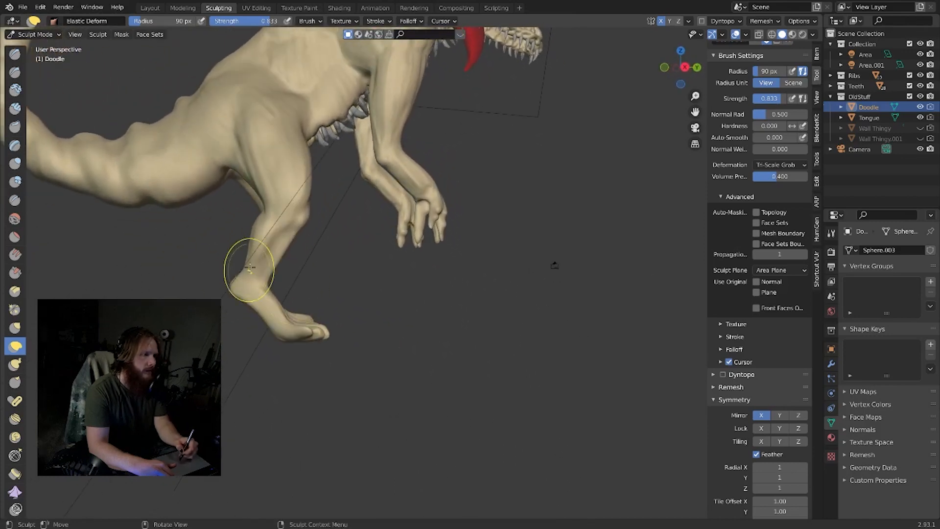
left_click_drag(256, 267, 242, 262)
middle_click_drag(241, 262, 503, 306)
mouse_move(619, 304)
middle_mouse_down()
mouse_move(486, 266)
mouse_move(209, 271)
middle_mouse_up()
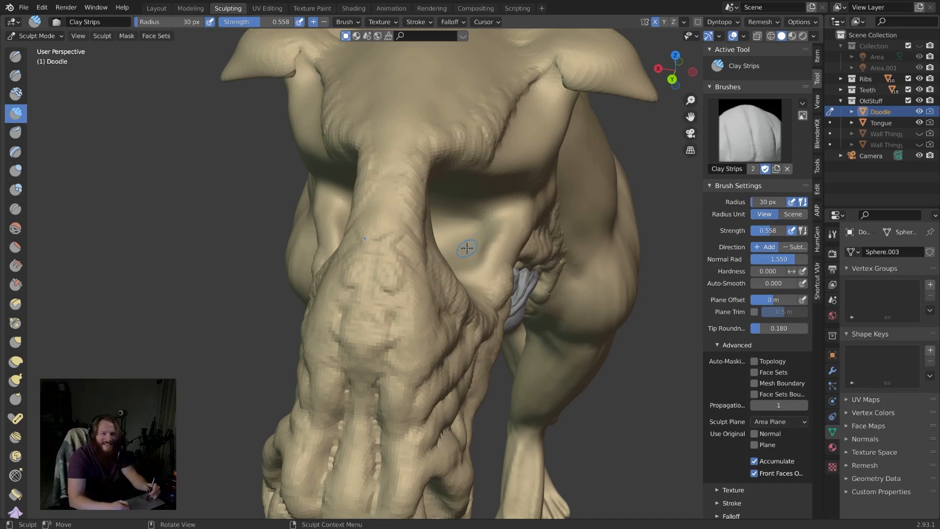
- Build up ridges along the bridge of the snout and across the brow with a 30 px Clay Strips brush
middle_click_drag(476, 244, 331, 310)
left_click_drag(348, 271, 348, 232)
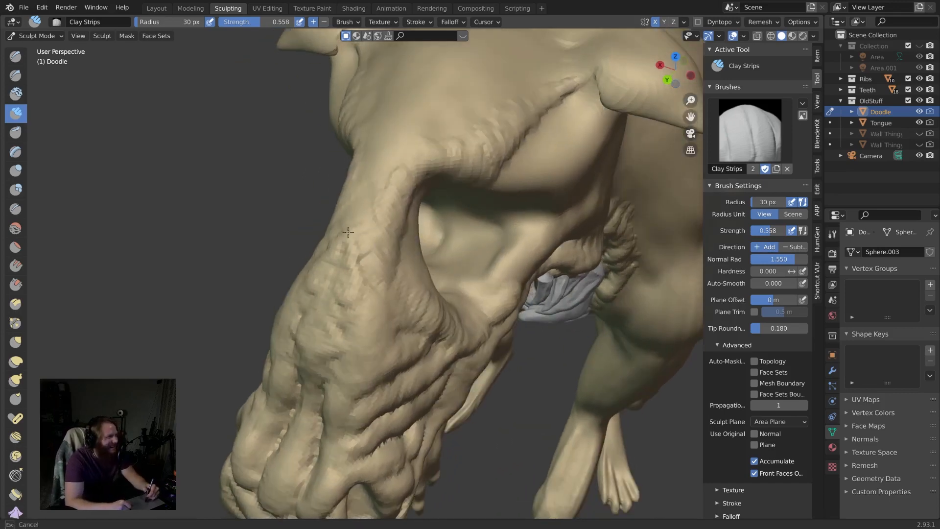
mouse_move(387, 155)
left_mouse_down()
mouse_move(446, 119)
mouse_move(436, 110)
left_mouse_up()
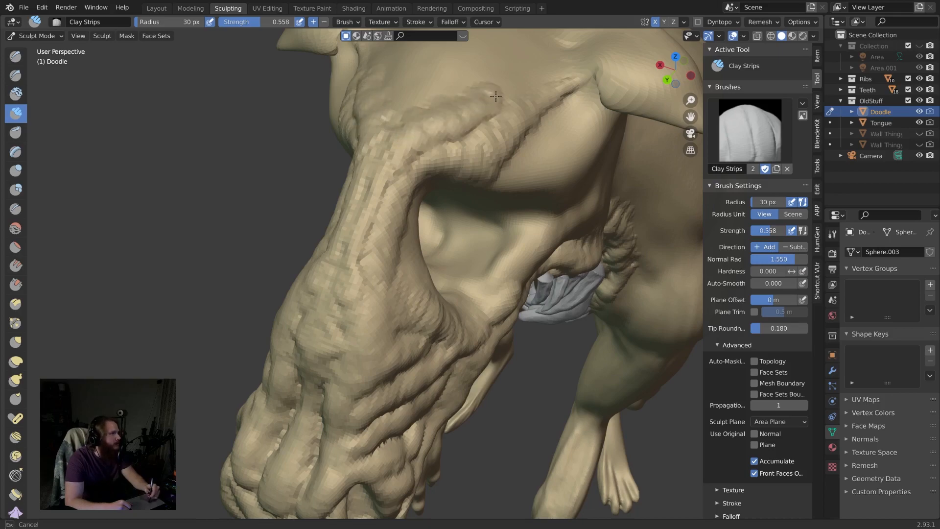
middle_click_drag(451, 153, 375, 237)
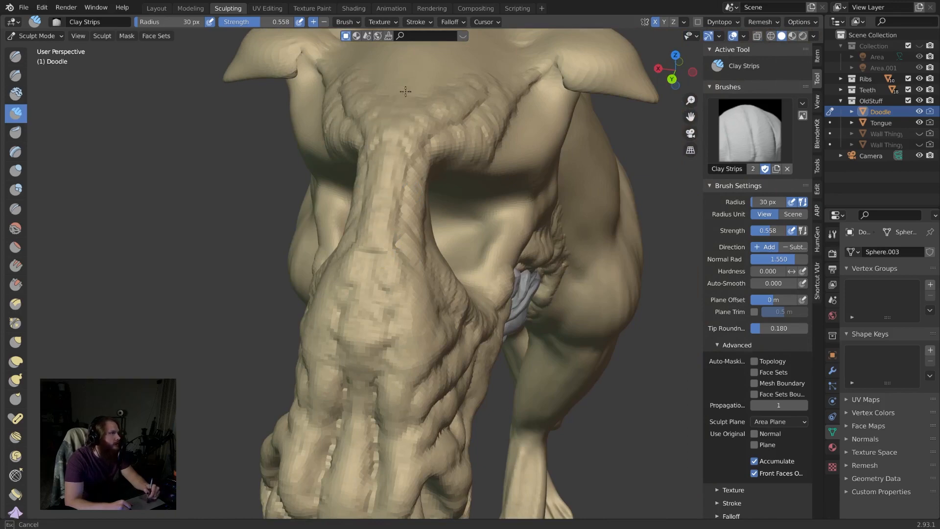
middle_click_drag(405, 91, 394, 141)
- Sculpt a cheekbone ridge below and behind the eye socket and add wrinkles over the brow with Clay Strips
mouse_move(413, 207)
middle_mouse_down()
mouse_move(372, 240)
mouse_move(474, 260)
middle_mouse_up()
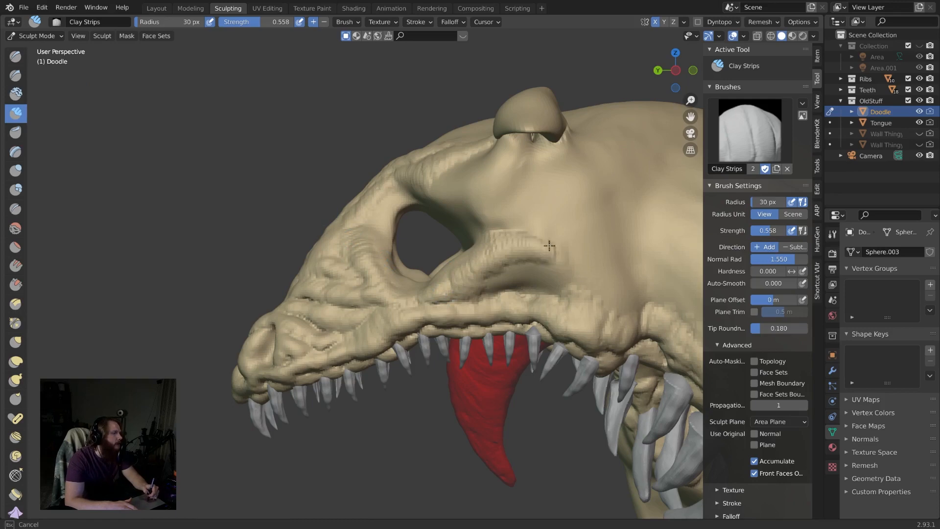
mouse_move(549, 246)
left_mouse_down()
mouse_move(569, 278)
mouse_move(555, 272)
left_mouse_up()
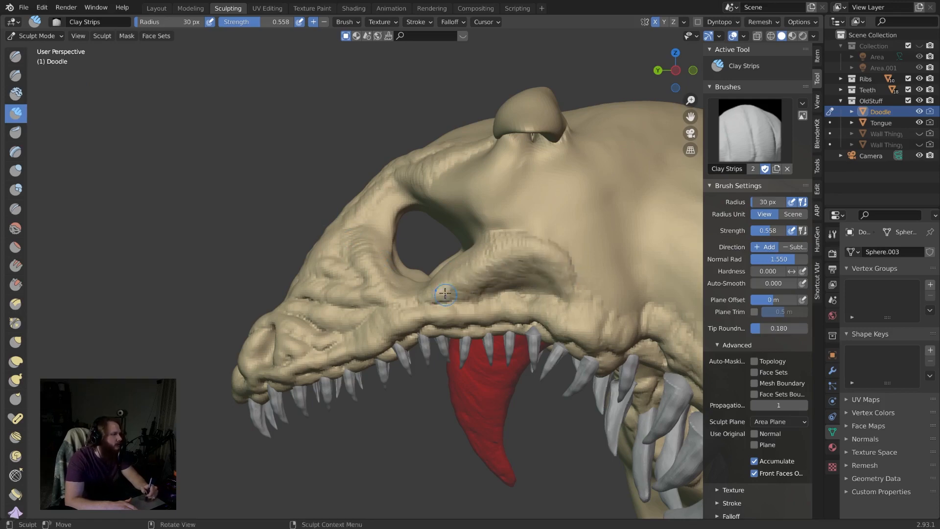
middle_click_drag(445, 288, 473, 212)
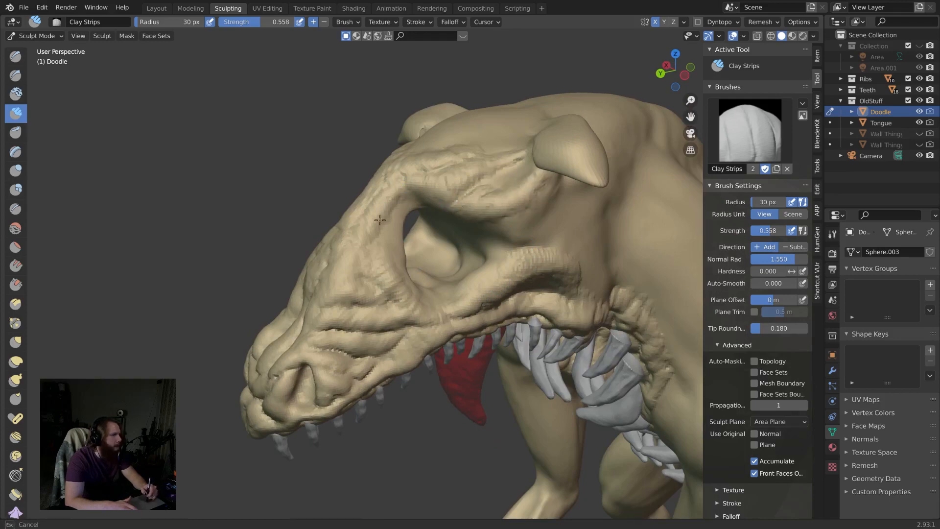
middle_click_drag(394, 251, 423, 200)
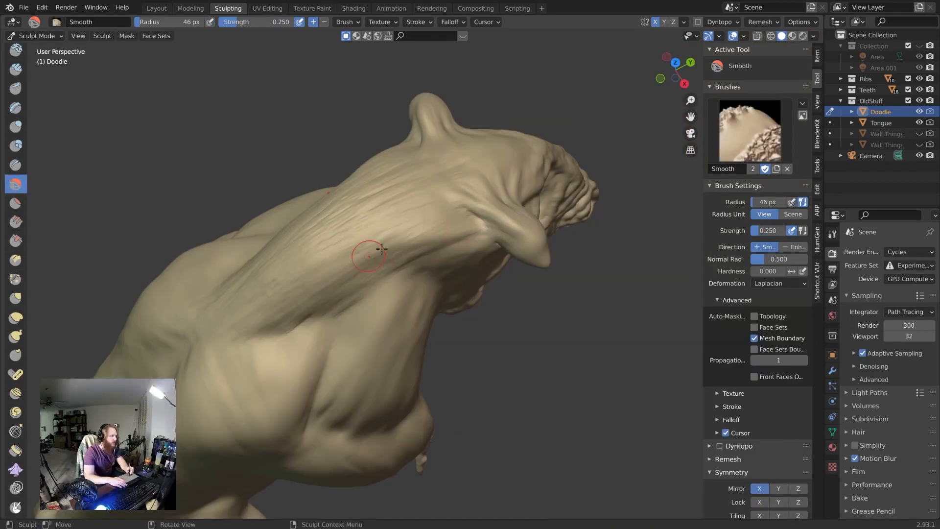
- Soften the muscle strands along the back of the neck with the Smooth brush at 46 px and 0.250 strength
left_click_drag(471, 188, 403, 213)
left_click_drag(472, 164, 373, 211)
left_click_drag(463, 164, 343, 225)
left_click_drag(434, 196, 257, 308)
middle_click_drag(288, 334, 446, 284)
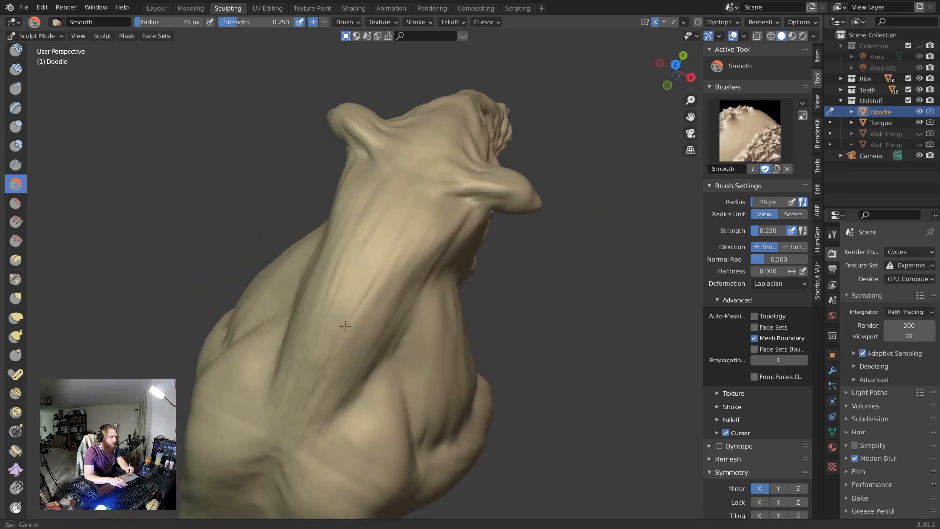
left_click_drag(345, 326, 310, 361)
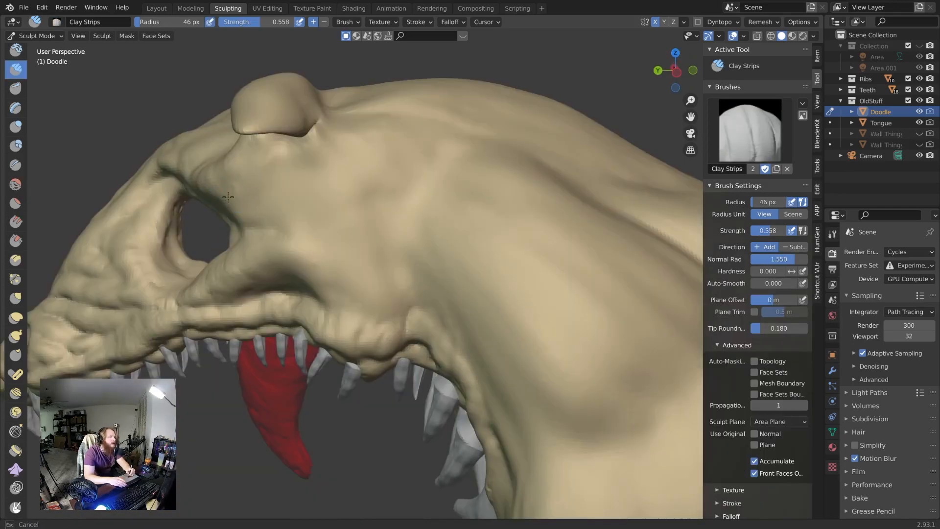
- Build up a fleshy mass beneath the horn behind the eye socket with 46 px Clay Strips and smooth it
mouse_move(261, 172)
left_mouse_down()
mouse_move(281, 206)
mouse_move(303, 169)
mouse_move(318, 162)
mouse_move(331, 176)
mouse_move(326, 158)
left_mouse_up()
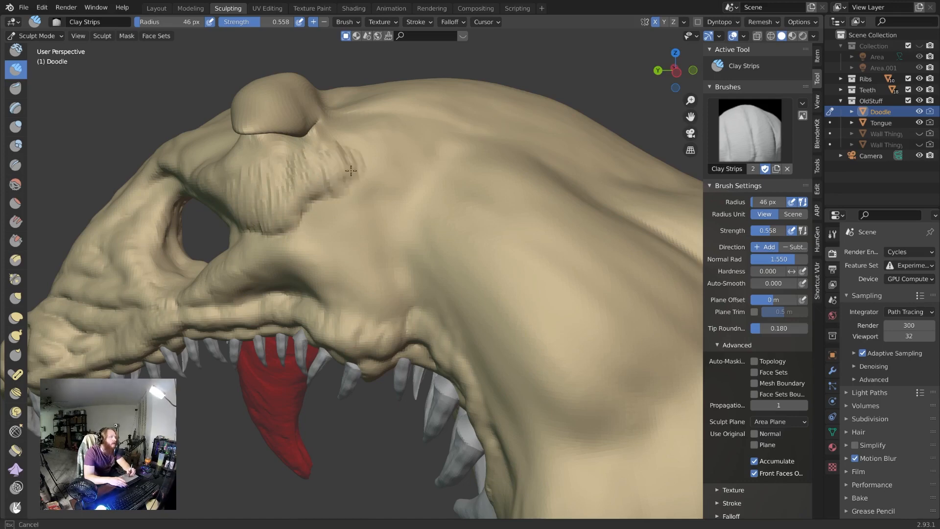
left_click_drag(381, 132, 401, 144)
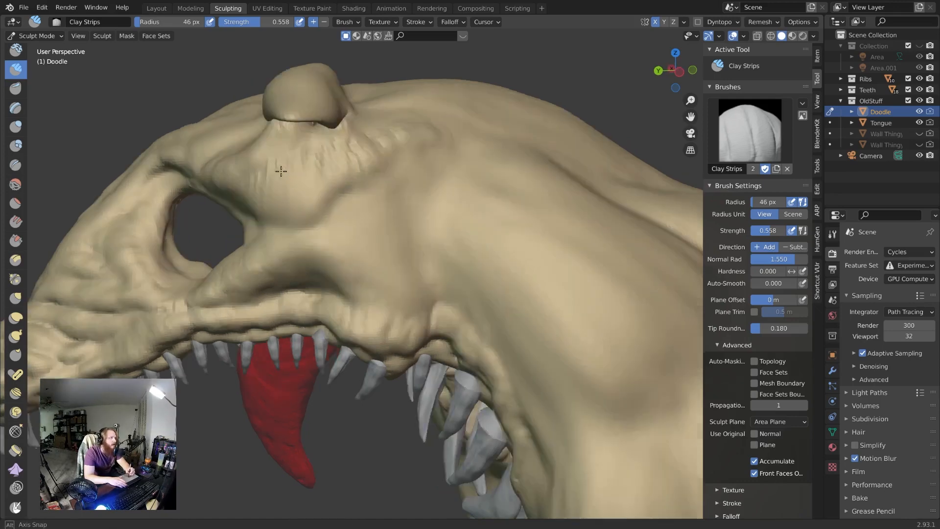
middle_click_drag(279, 170, 316, 164)
left_click_drag(319, 174, 280, 169)
left_click_drag(356, 155, 316, 161)
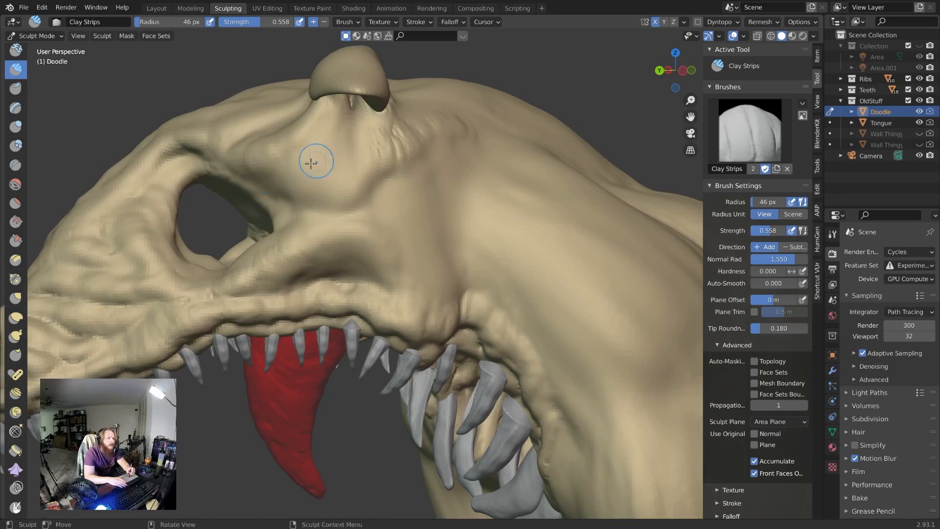
- Add further volume to the cheek surface behind the eye socket with the 46 px Clay Strips brush
middle_click_drag(375, 163, 348, 184)
mouse_move(296, 192)
left_mouse_down()
mouse_move(322, 185)
mouse_move(319, 203)
left_mouse_up()
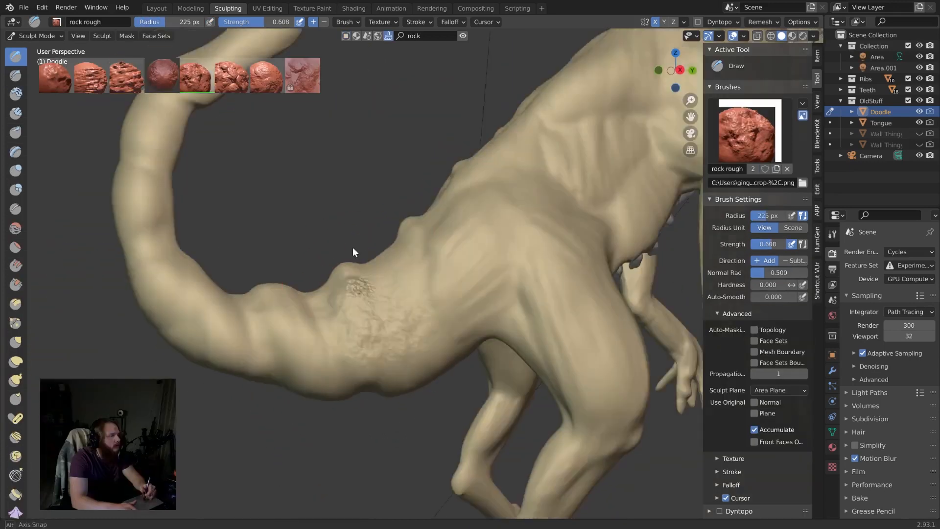
- Roughen the base and lower curve of the tail with the rock rough brush at 225 px and 0.608 strength
mouse_move(372, 402)
left_mouse_down()
mouse_move(379, 380)
mouse_move(291, 384)
mouse_move(270, 295)
left_mouse_up()
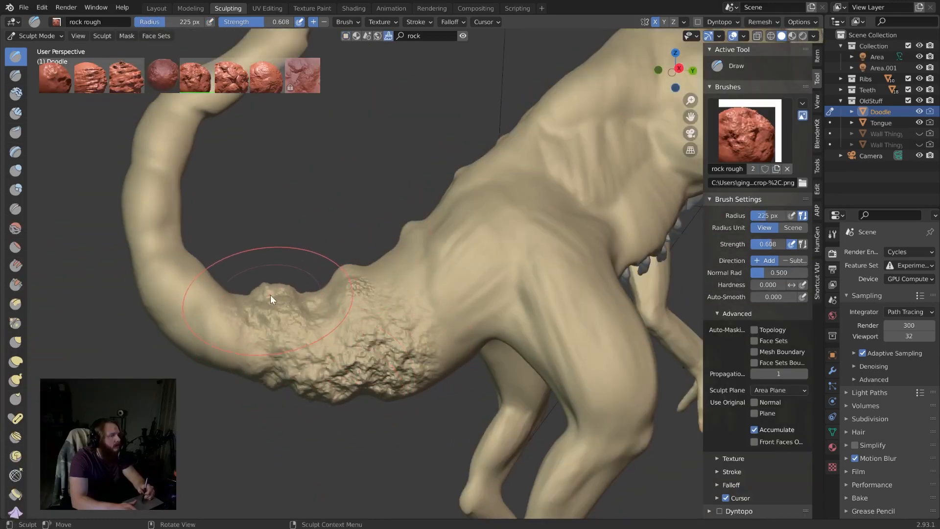
mouse_move(270, 295)
middle_mouse_down()
mouse_move(368, 240)
mouse_move(348, 258)
middle_mouse_up()
left_click_drag(347, 258, 406, 240)
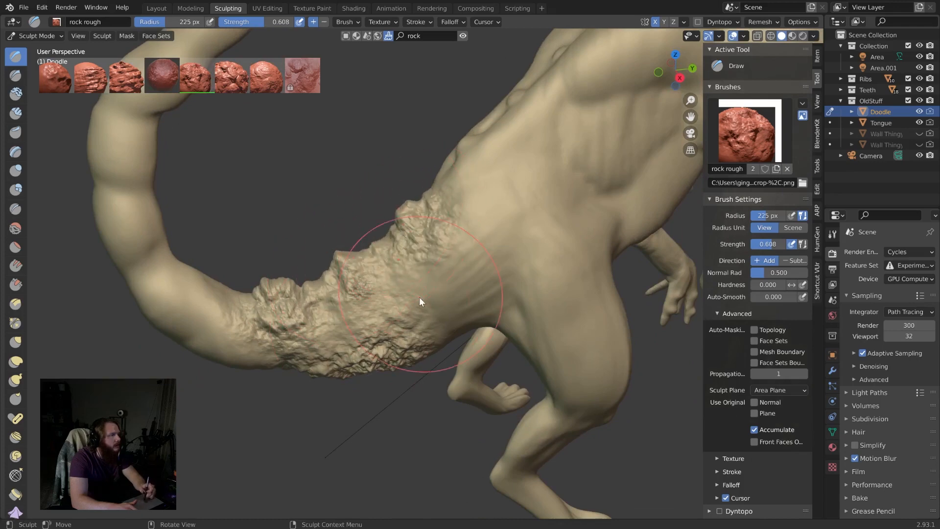
middle_click_drag(419, 296, 394, 400)
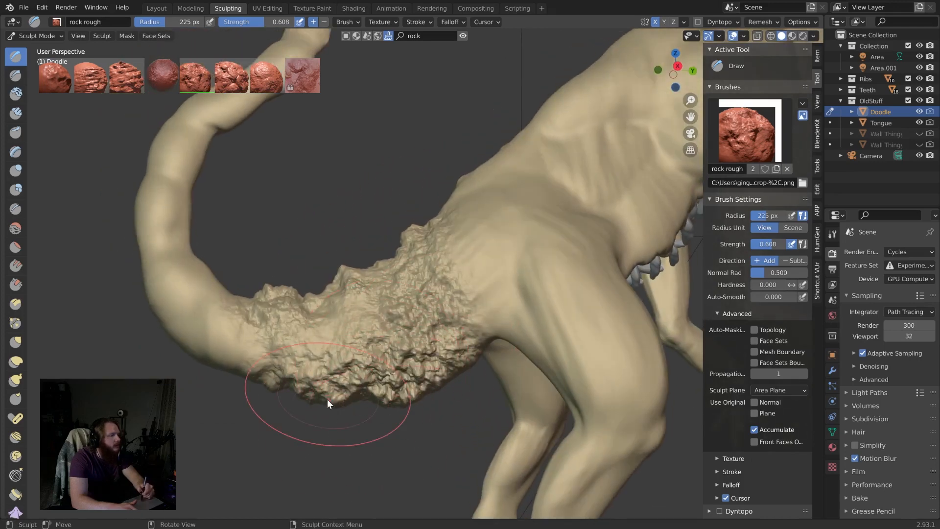
middle_click_drag(327, 399, 304, 399)
middle_click_drag(251, 347, 246, 383)
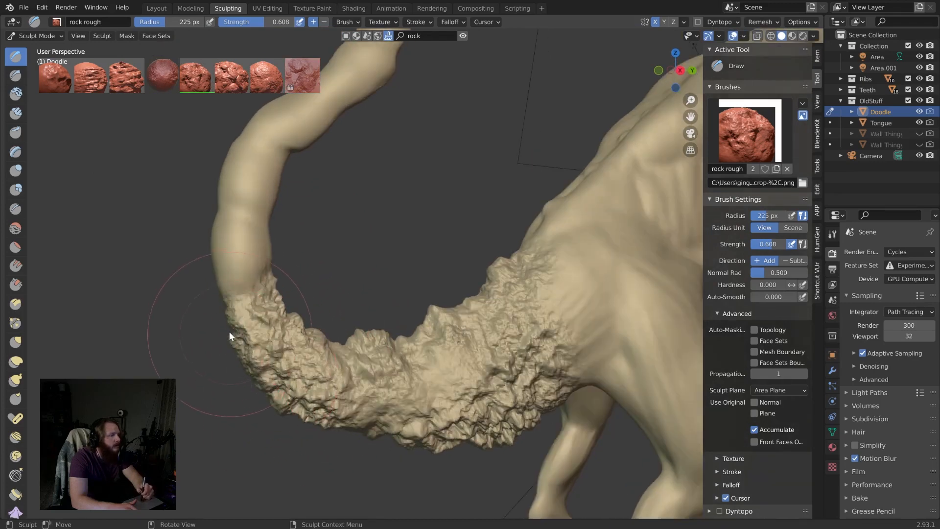
- Extend the rock rough texture up the rest of the tail to its tip
mouse_move(229, 331)
left_mouse_down()
mouse_move(241, 284)
mouse_move(212, 225)
mouse_move(214, 266)
mouse_move(268, 170)
left_mouse_up()
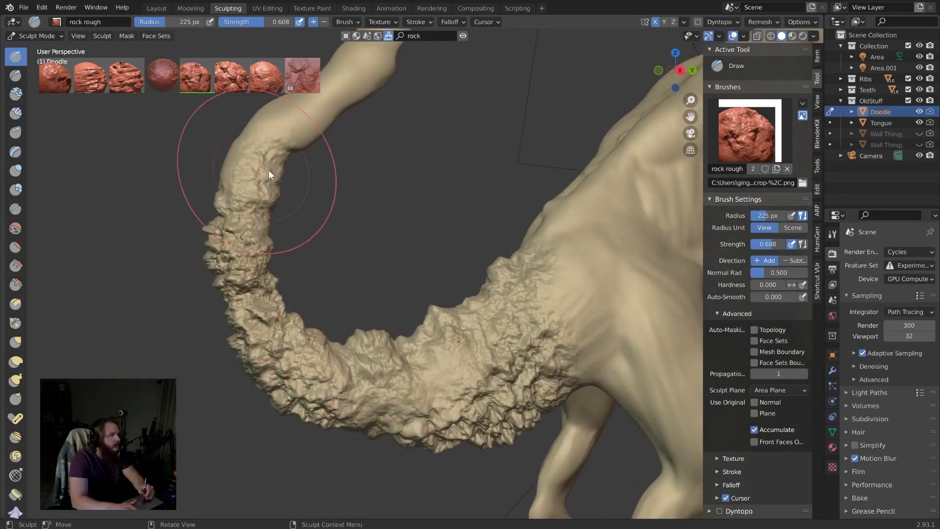
key("ctrl+z")
middle_click_drag(248, 143, 272, 268)
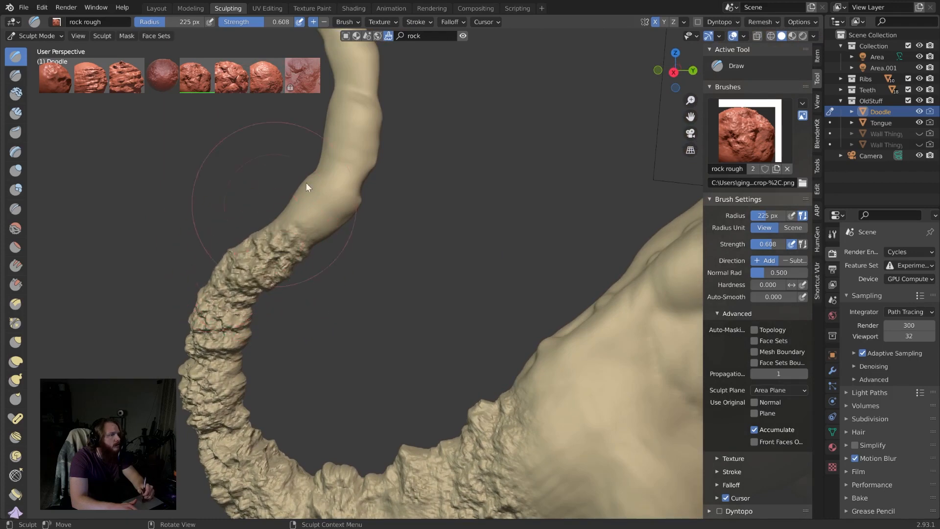
middle_click_drag(296, 187, 317, 269)
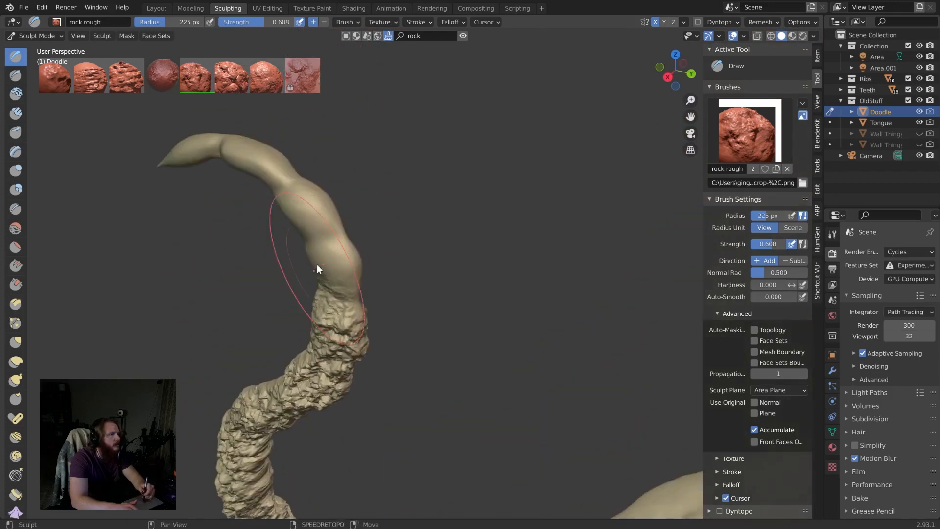
mouse_move(318, 268)
left_mouse_down()
mouse_move(314, 196)
mouse_move(220, 149)
left_mouse_up()
mouse_move(220, 149)
middle_mouse_down()
mouse_move(284, 205)
mouse_move(125, 208)
middle_mouse_up()
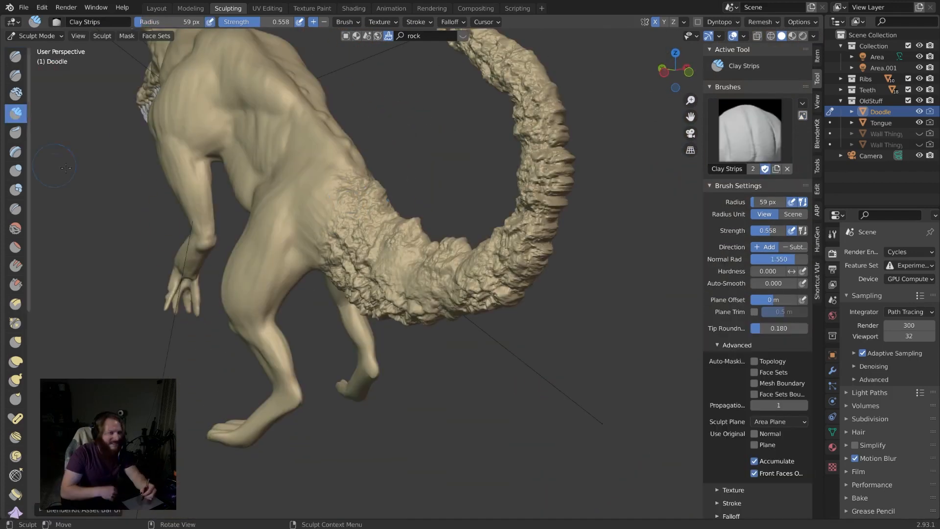
- Lay 59 px Clay Strips at 0.558 strength over the rocky texture where the tail joins the hips, forming skin folds
mouse_move(255, 274)
middle_mouse_down()
mouse_move(271, 346)
mouse_move(337, 279)
middle_mouse_up()
mouse_move(319, 294)
left_mouse_down()
mouse_move(327, 307)
mouse_move(325, 283)
left_mouse_up()
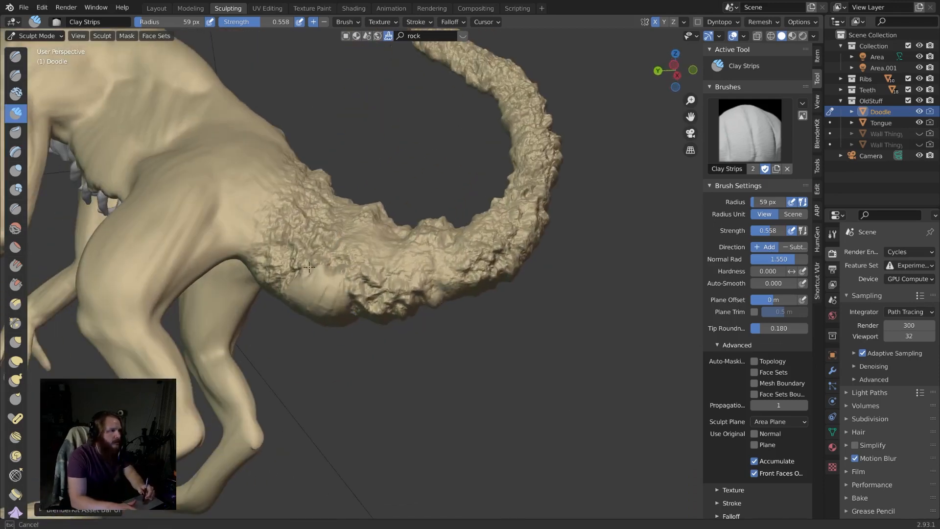
middle_click_drag(255, 280, 321, 368)
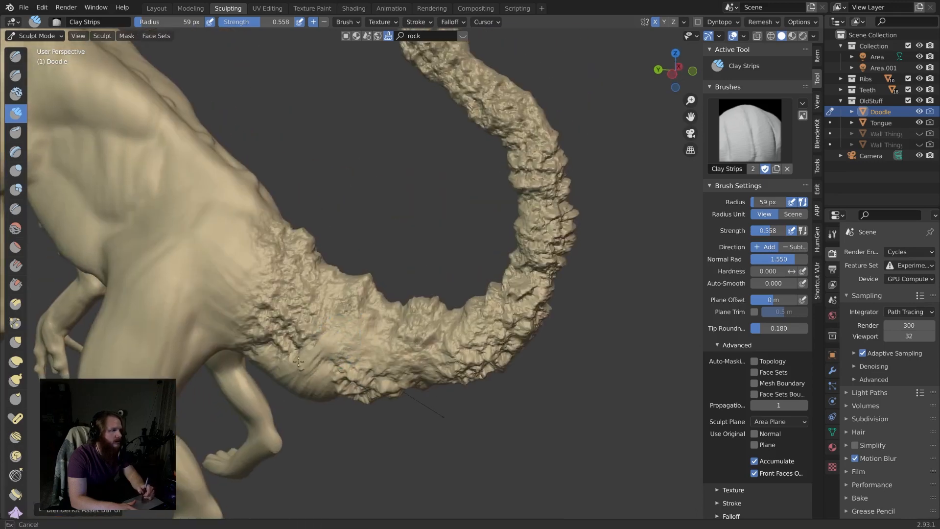
middle_click_drag(292, 317, 292, 312)
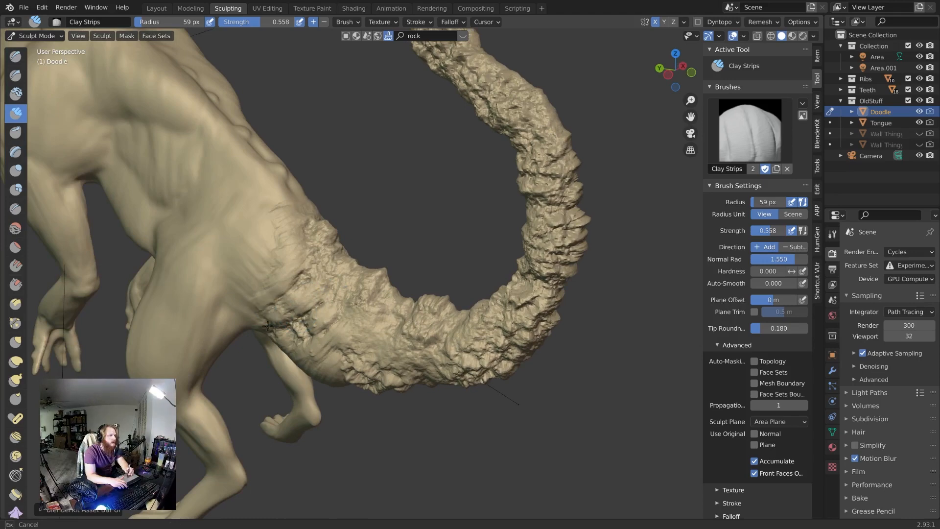
middle_click_drag(268, 326, 269, 356)
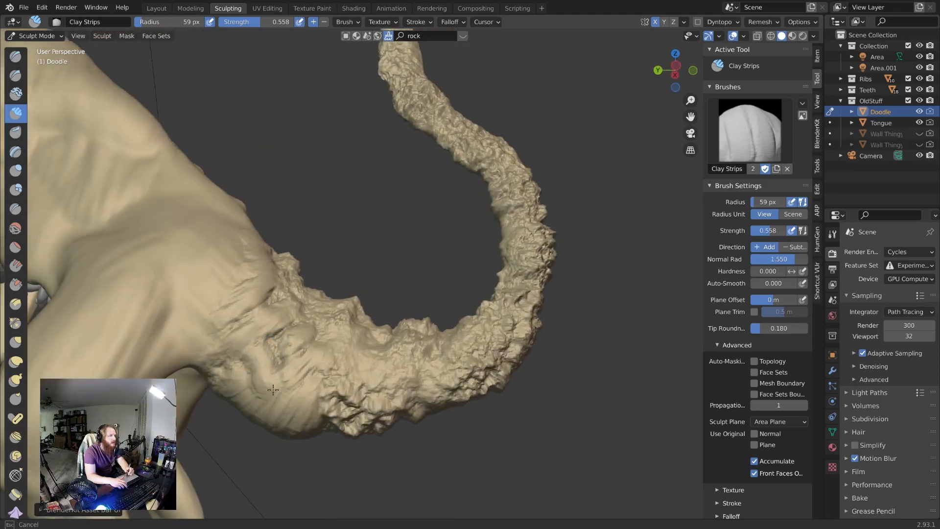
- Sculpt overlapping fleshy folds along the side and underside of the thick lower tail with Clay Strips
middle_click_drag(344, 394, 405, 334)
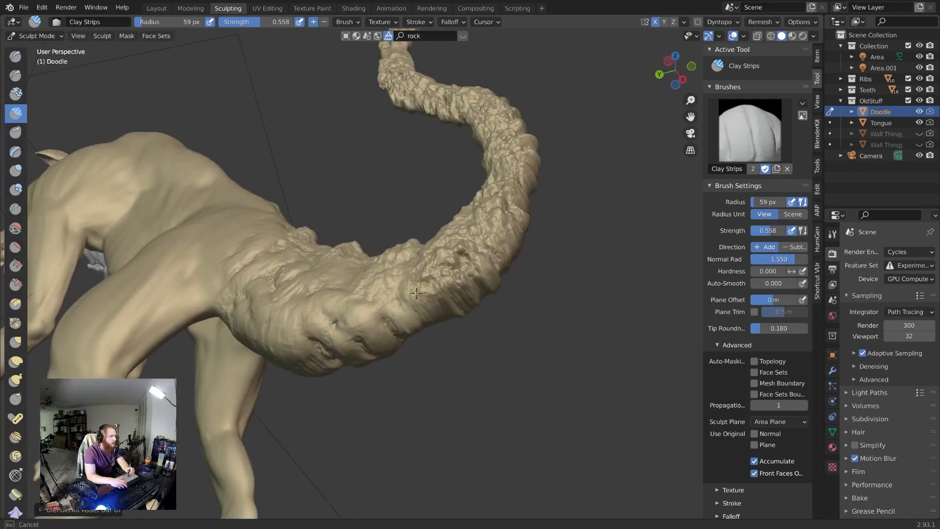
middle_click_drag(423, 292, 398, 301)
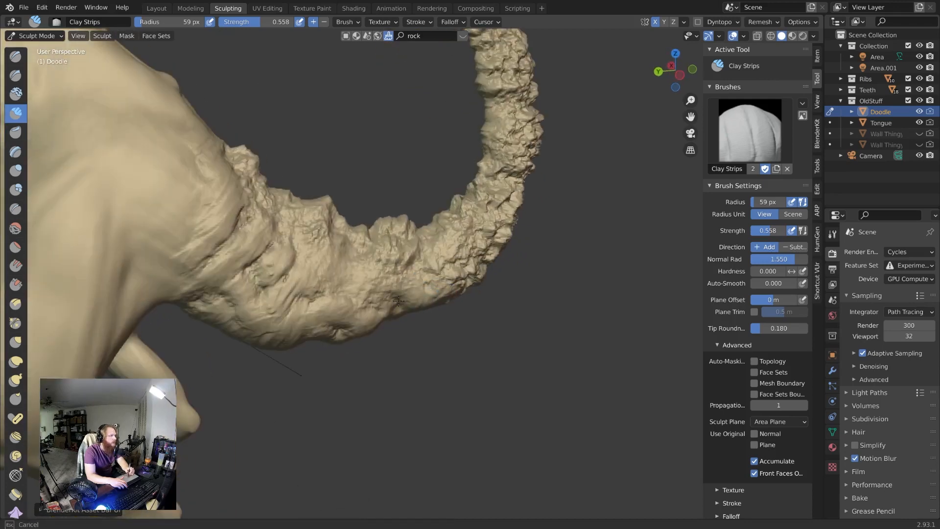
middle_click_drag(334, 268, 287, 297)
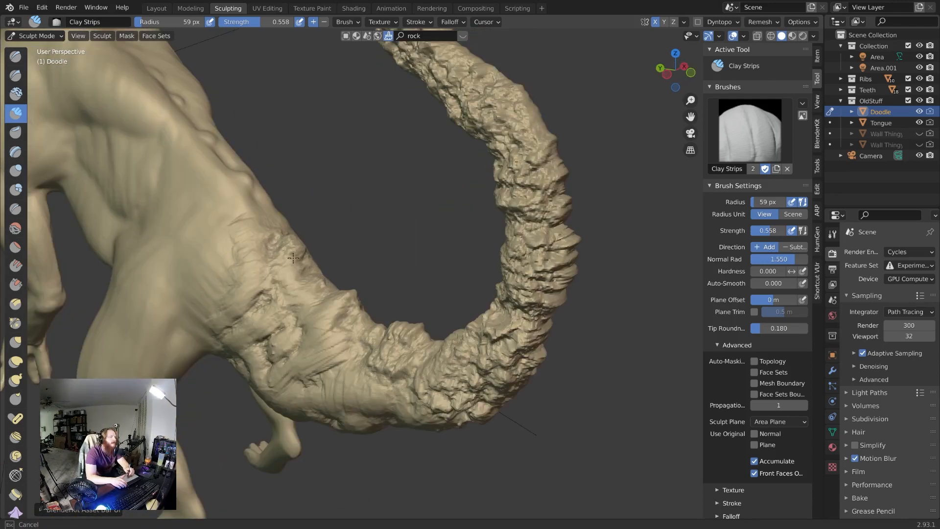
left_click_drag(293, 258, 276, 241)
middle_click_drag(302, 270, 314, 382)
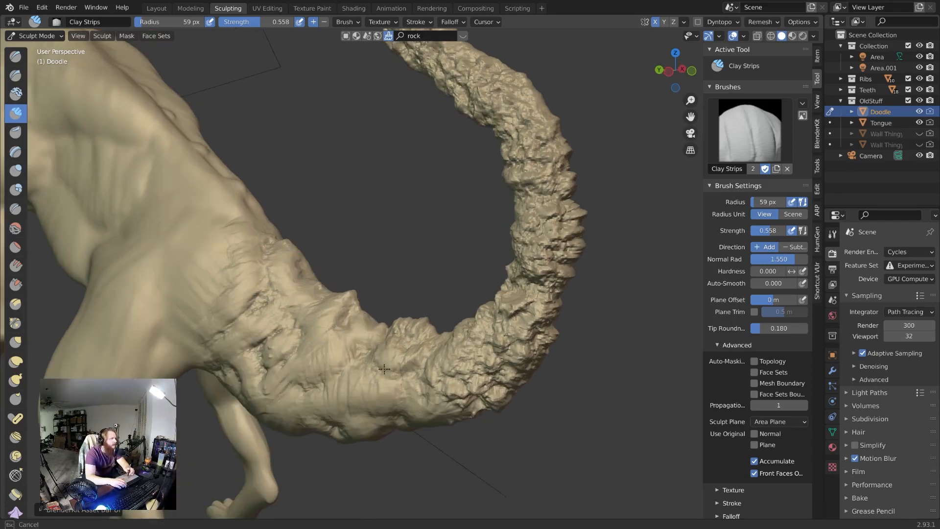
- Lay smooth cross bands along the tail's centreline between the rough sides with the 59 px Clay Strips brush
middle_click_drag(400, 326, 390, 246)
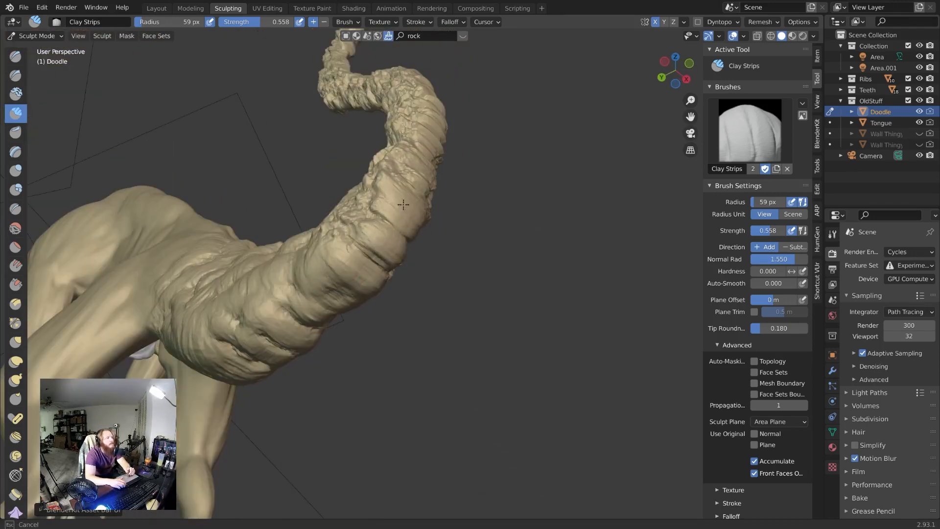
middle_click_drag(403, 205, 299, 281)
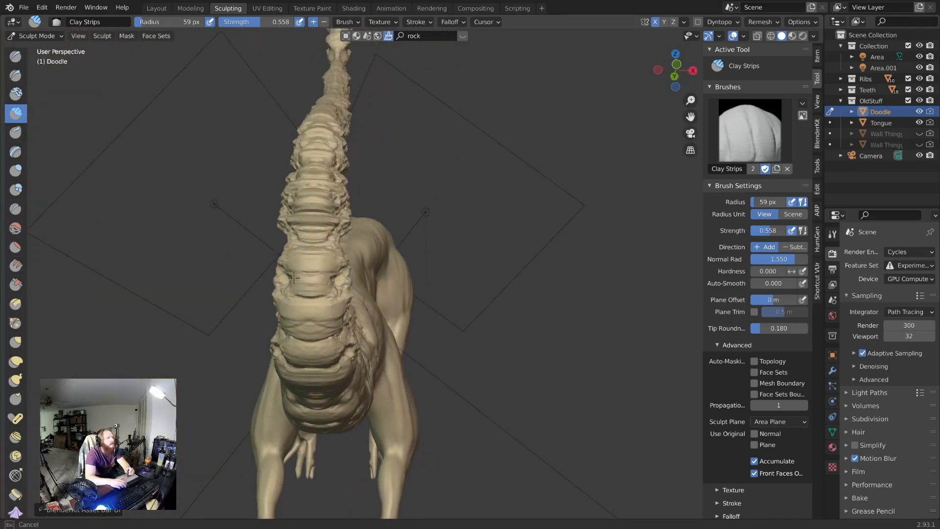
mouse_move(294, 277)
left_mouse_down()
mouse_move(328, 212)
mouse_move(314, 180)
left_mouse_up()
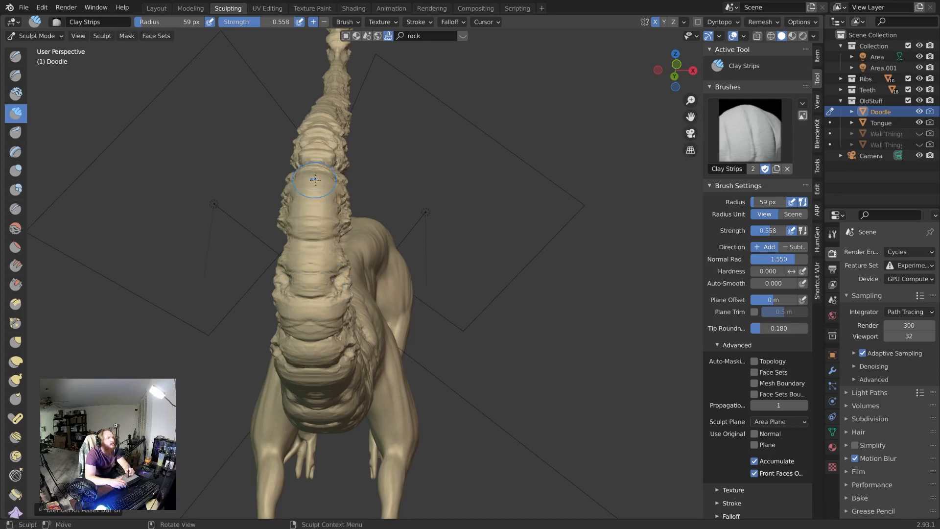
middle_click_drag(306, 211, 314, 260)
mouse_move(311, 273)
left_mouse_down()
mouse_move(313, 282)
mouse_move(319, 247)
left_mouse_up()
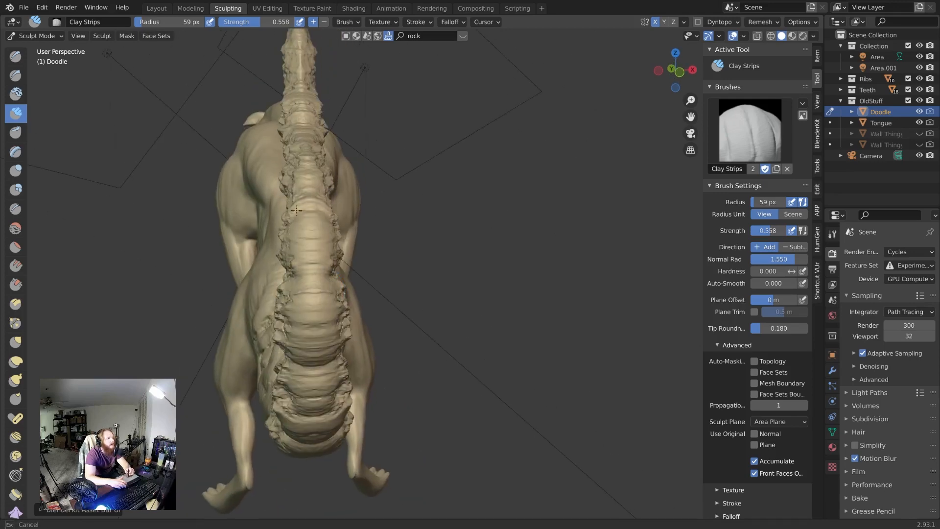
middle_click_drag(314, 146, 329, 292)
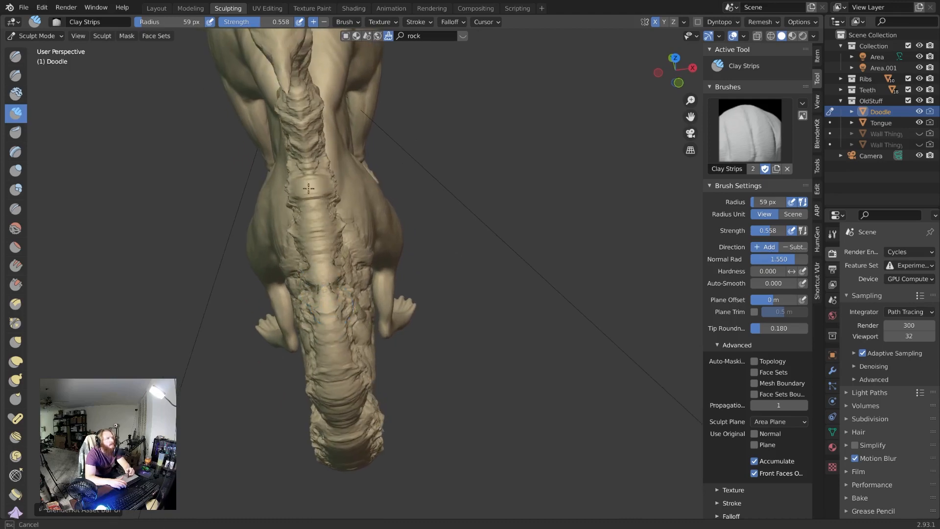
middle_click_drag(309, 139, 324, 116)
- Continue the banded Clay Strips detail along the centreline of the thin upper tail toward the tip
middle_click_drag(318, 241, 308, 333)
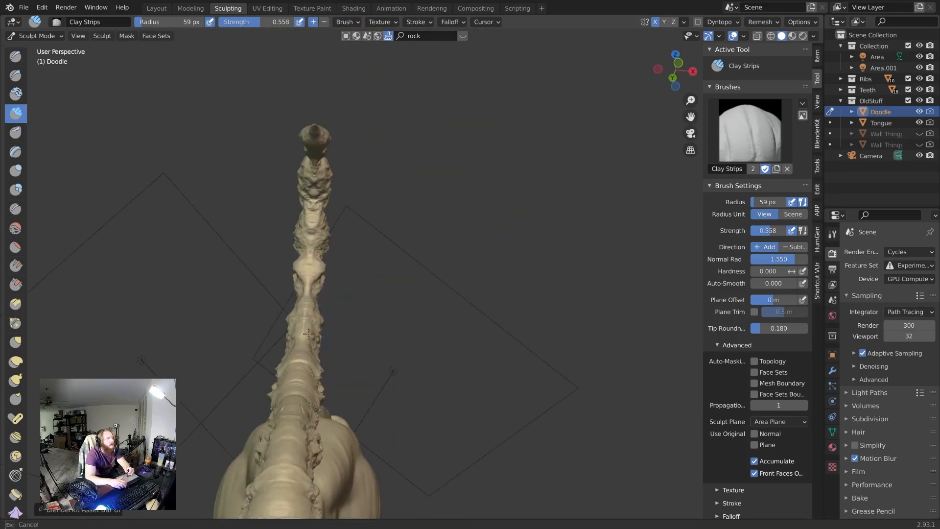
middle_click_drag(309, 258, 312, 227)
left_click_drag(318, 186, 313, 180)
middle_click_drag(316, 183, 308, 209)
left_click_drag(323, 217, 331, 169)
- Build rounded fleshy lumps over the rough texture on the side of the tail's lower and middle curve
mouse_move(332, 188)
middle_mouse_down()
mouse_move(253, 267)
mouse_move(354, 362)
middle_mouse_up()
left_click_drag(355, 362, 354, 380)
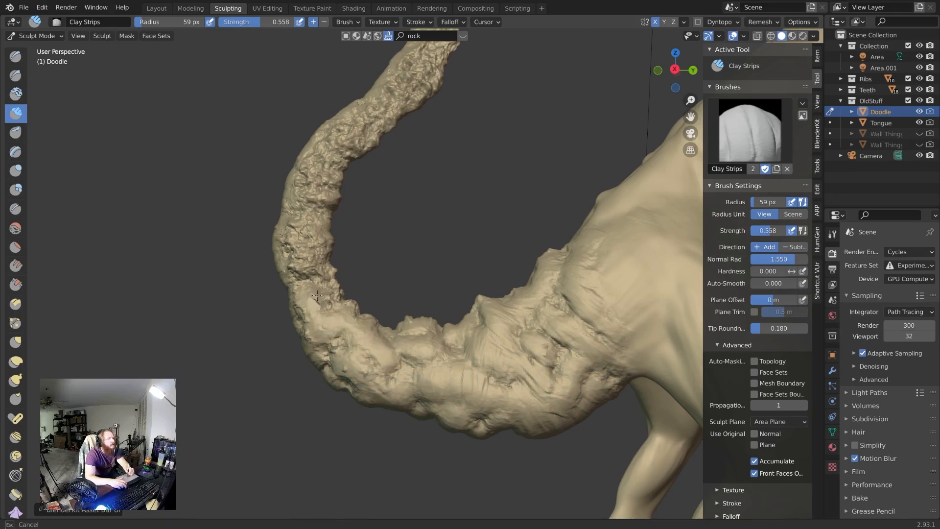
middle_click_drag(299, 230, 315, 178)
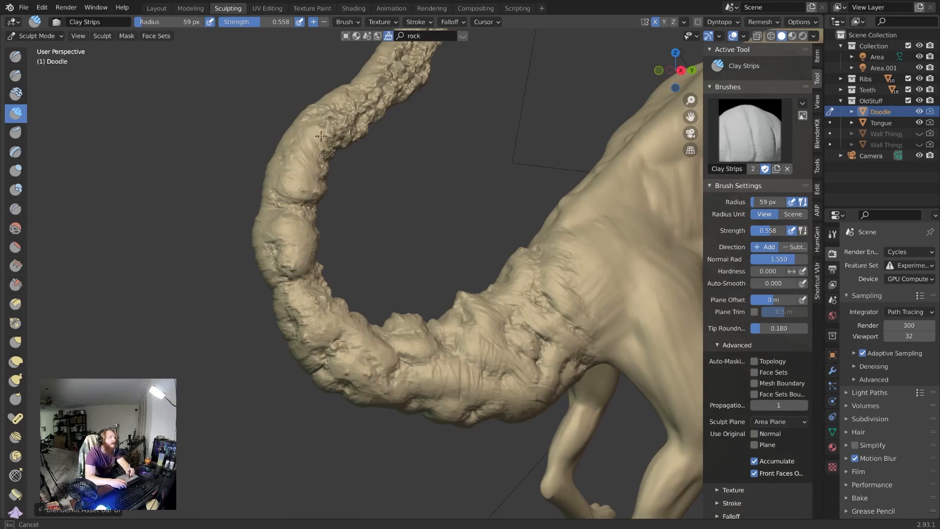
- Smooth over the rocky side of the upper tail with Clay Strips and refine the lumps beneath it
mouse_move(340, 120)
middle_mouse_down()
mouse_move(327, 272)
mouse_move(335, 265)
middle_mouse_up()
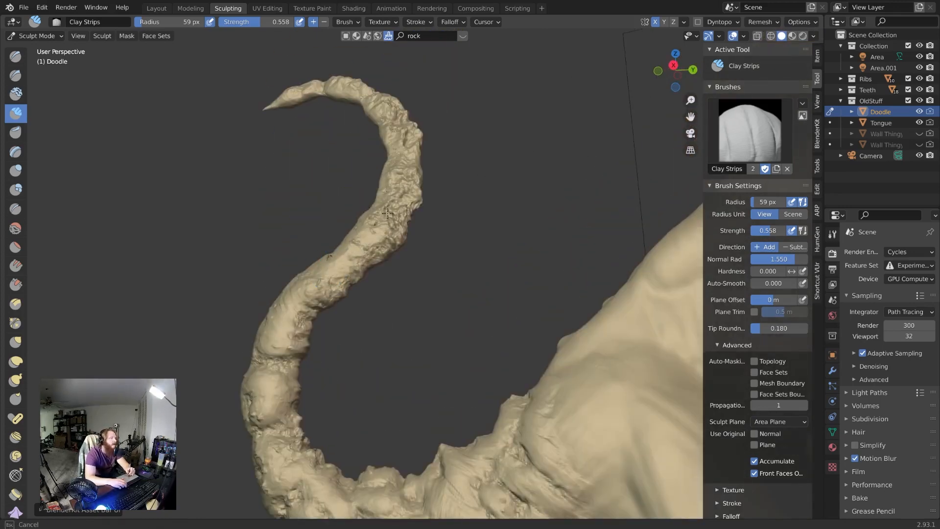
left_click_drag(364, 250, 354, 260)
left_click_drag(340, 265, 324, 281)
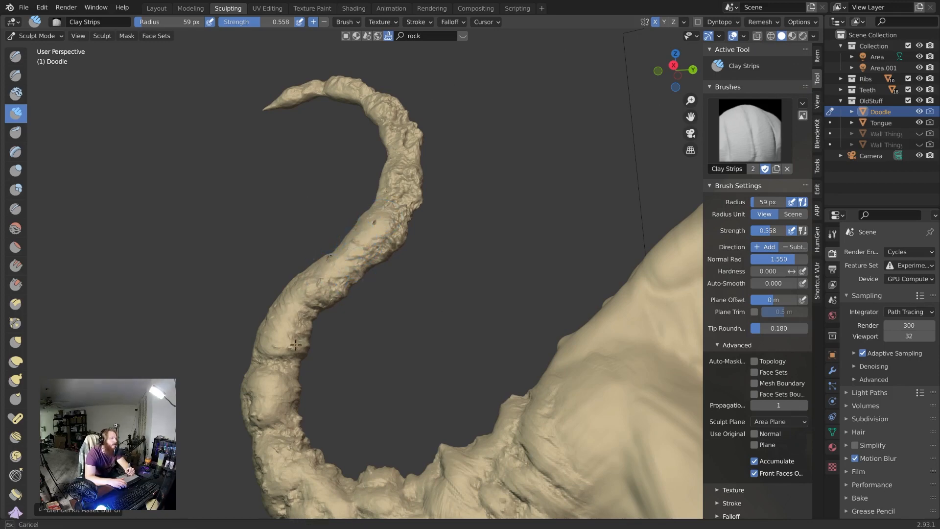
left_click_drag(295, 345, 270, 405)
middle_click_drag(270, 406, 293, 373)
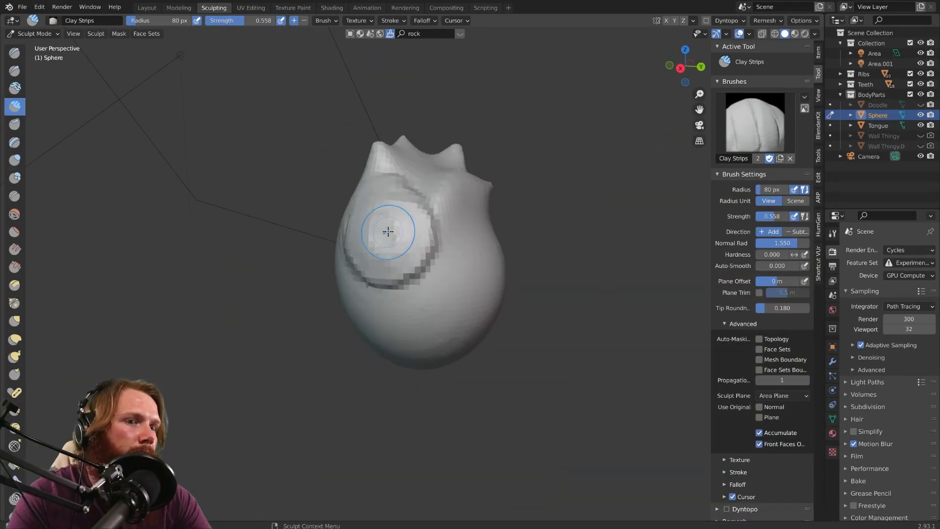
- Build up a rounded bulge on the side of the spiked sphere with 80 px Clay Strips and smooth it at 0.250 strength
left_click_drag(387, 231, 382, 176)
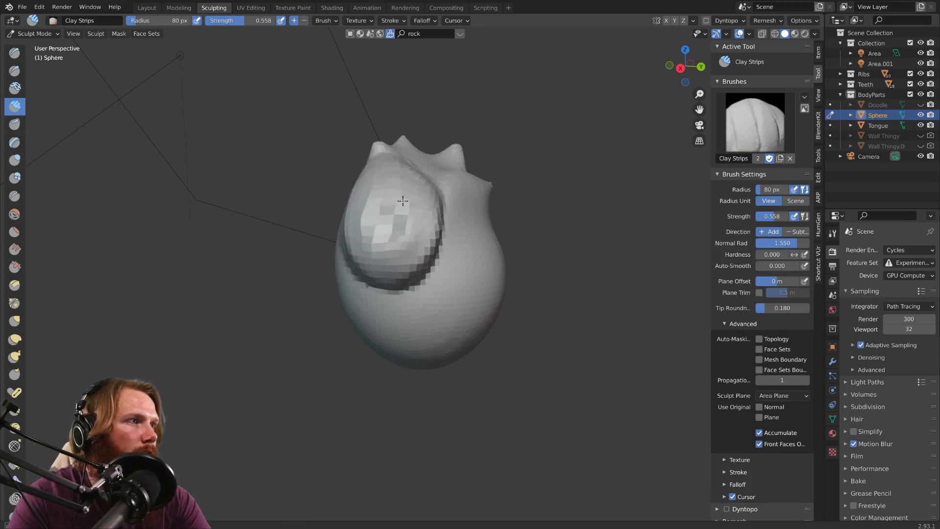
middle_click_drag(371, 212, 328, 102)
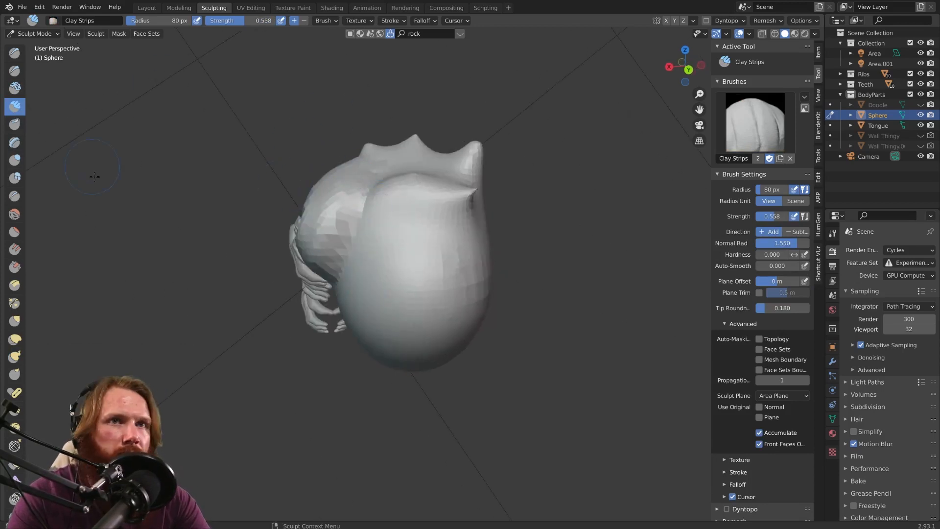
left_click(15, 214)
middle_click_drag(353, 220, 412, 221)
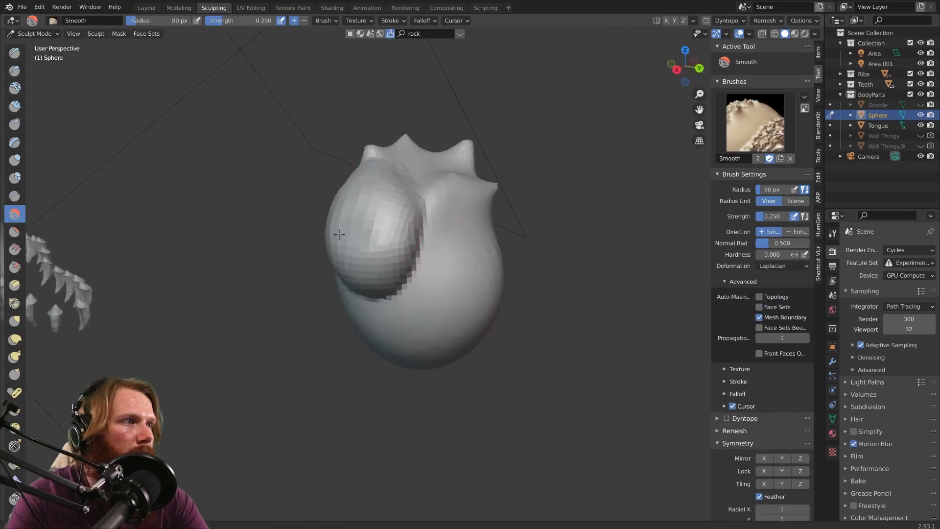
mouse_move(334, 211)
middle_mouse_down()
mouse_move(475, 196)
mouse_move(378, 231)
mouse_move(266, 212)
middle_mouse_up()
middle_click_drag(384, 214, 379, 227)
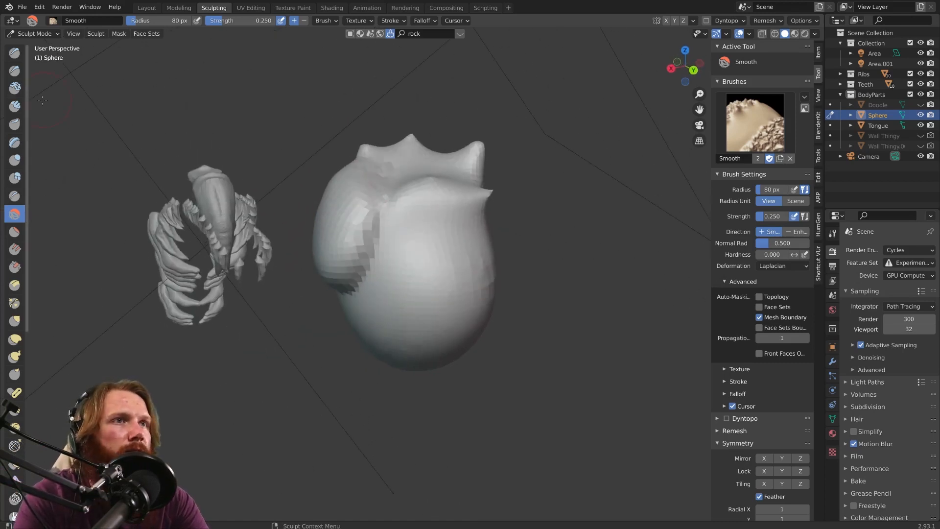
- Build up a raised vertical mass beside the bulge, running down from the sphere's middle spike, with 80 px Clay Strips
left_click(14, 107)
left_click_drag(406, 157, 414, 173)
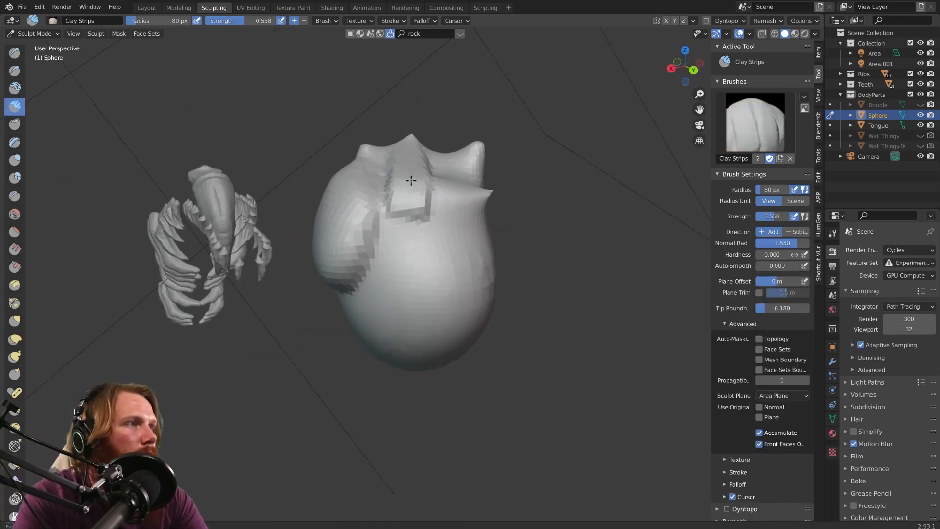
middle_click_drag(405, 162, 400, 190)
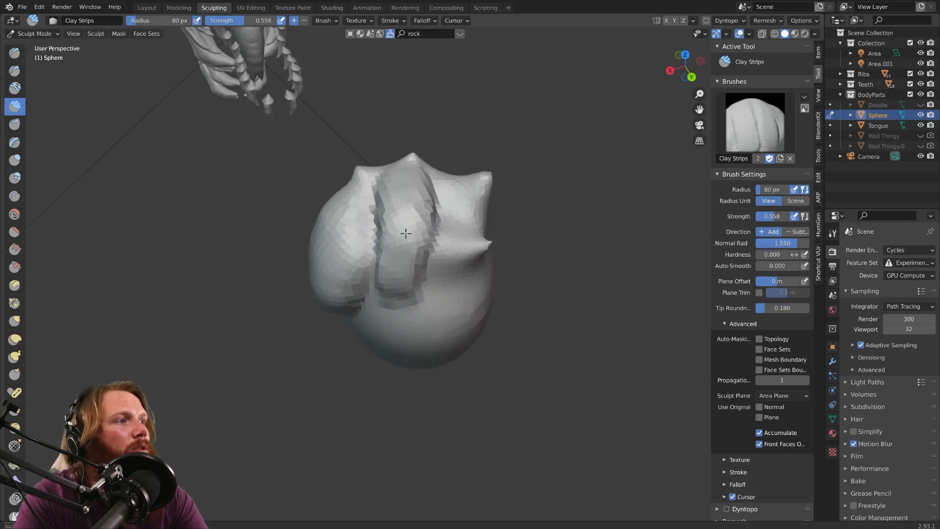
middle_click_drag(406, 233, 398, 225)
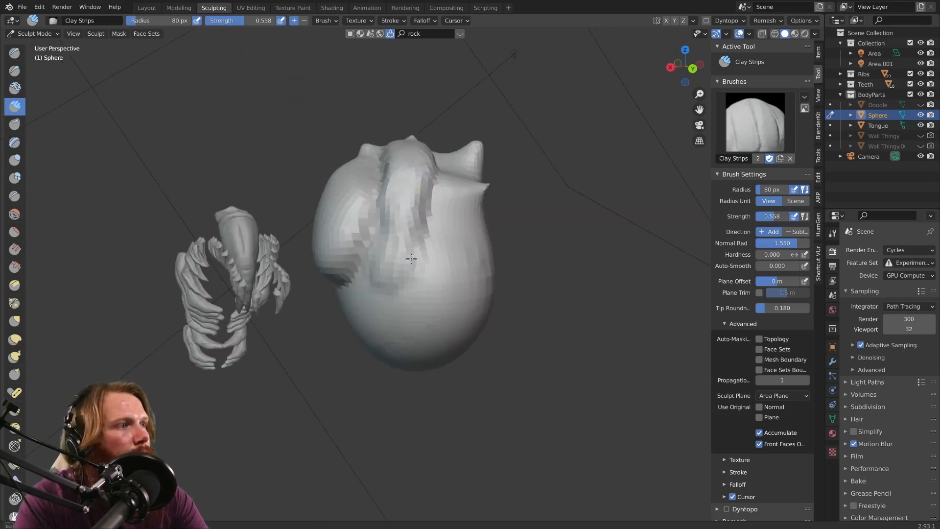
- Pull the lower end of the sphere into a tapered heart-like tip with Elastic Deform at 164 px and 0.683 strength
middle_click_drag(401, 277, 406, 252)
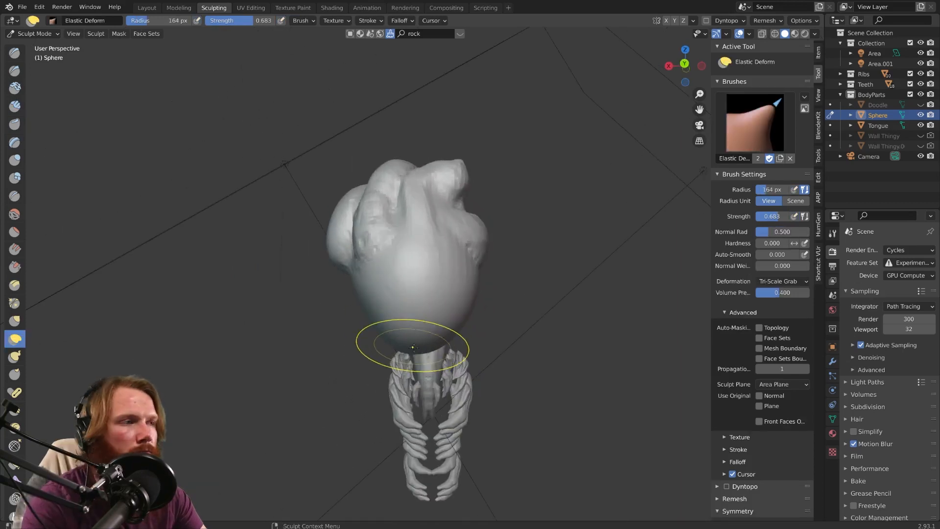
left_click_drag(413, 342, 434, 350)
mouse_move(490, 304)
middle_mouse_down()
mouse_move(516, 306)
mouse_move(352, 405)
middle_mouse_up()
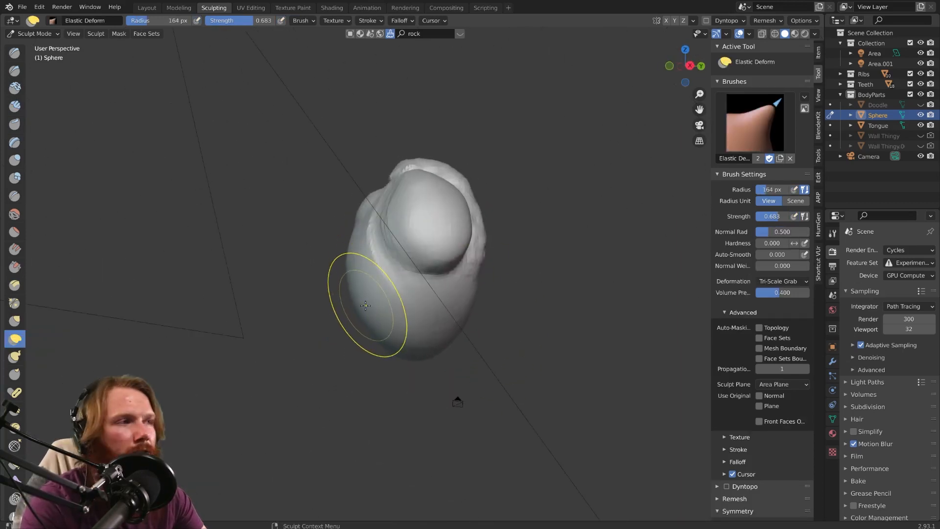
mouse_move(388, 300)
middle_mouse_down()
mouse_move(494, 321)
mouse_move(559, 299)
mouse_move(457, 257)
mouse_move(386, 269)
mouse_move(300, 266)
middle_mouse_up()
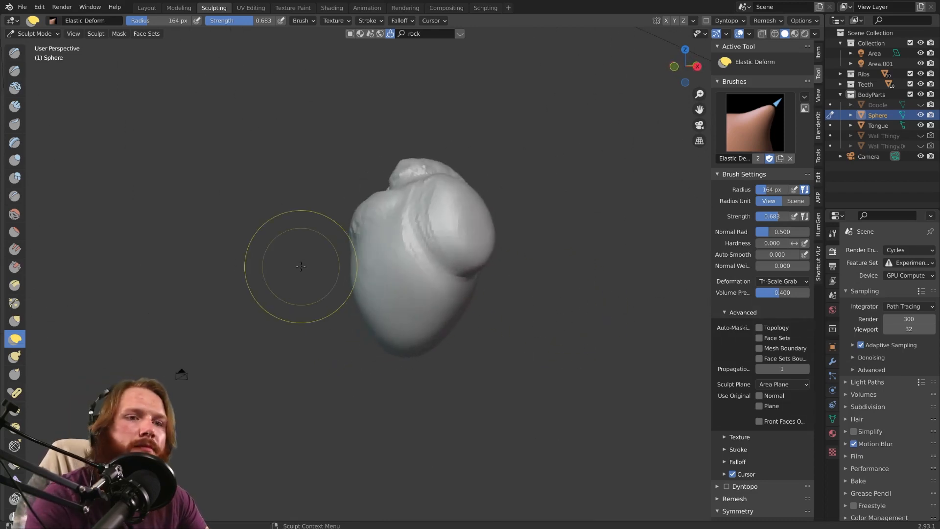
middle_click_drag(389, 263, 525, 216)
scroll(557, 147, "up", 2)
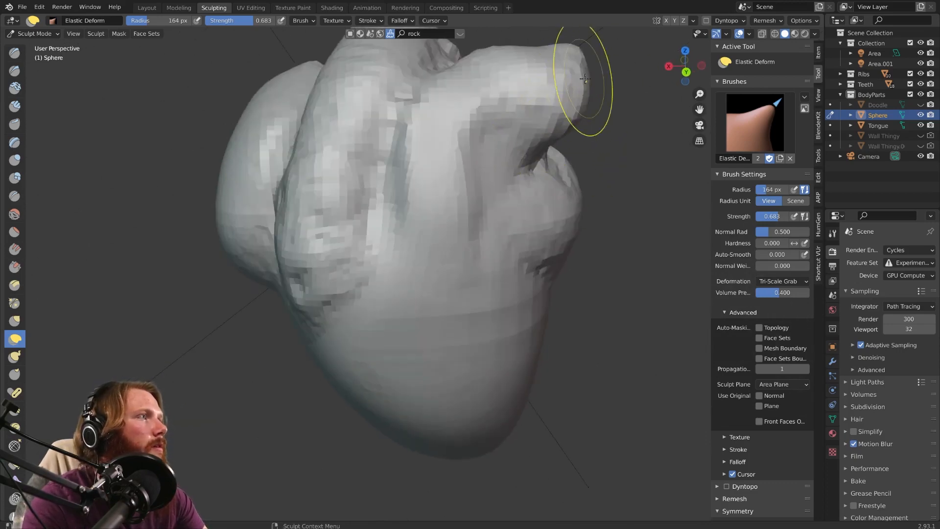
- Reshape the stub and the mass beneath it on top of the heart shape with Elastic Deform at 164 px, stretching the stub upward
middle_click_drag(585, 78, 515, 169)
scroll(428, 151, "up", 3)
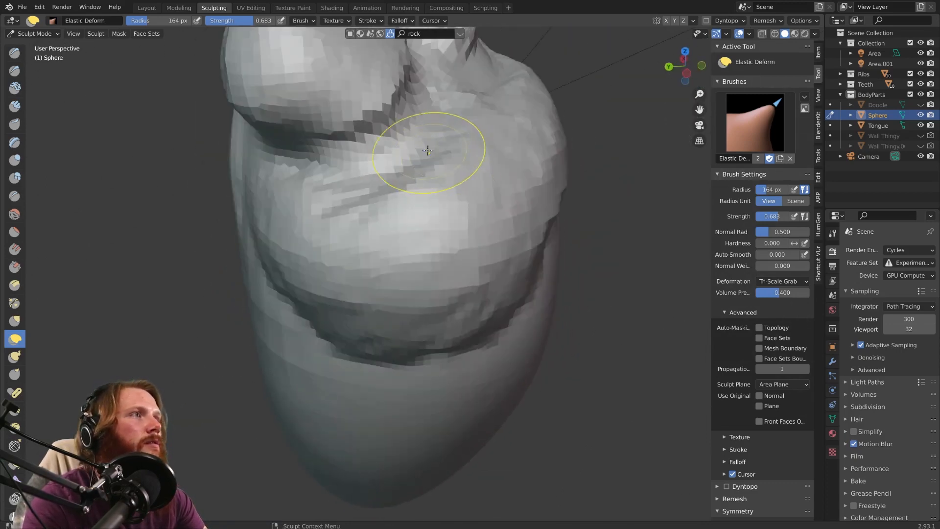
scroll(428, 150, "down", 4)
middle_click_drag(263, 136, 271, 175)
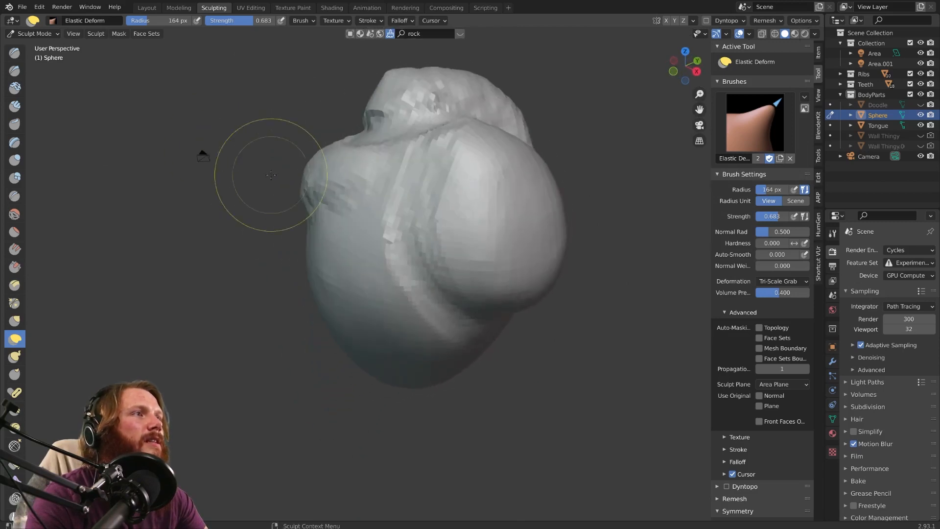
left_click_drag(382, 100, 349, 71)
middle_click_drag(322, 116, 350, 236)
left_click_drag(363, 228, 372, 223)
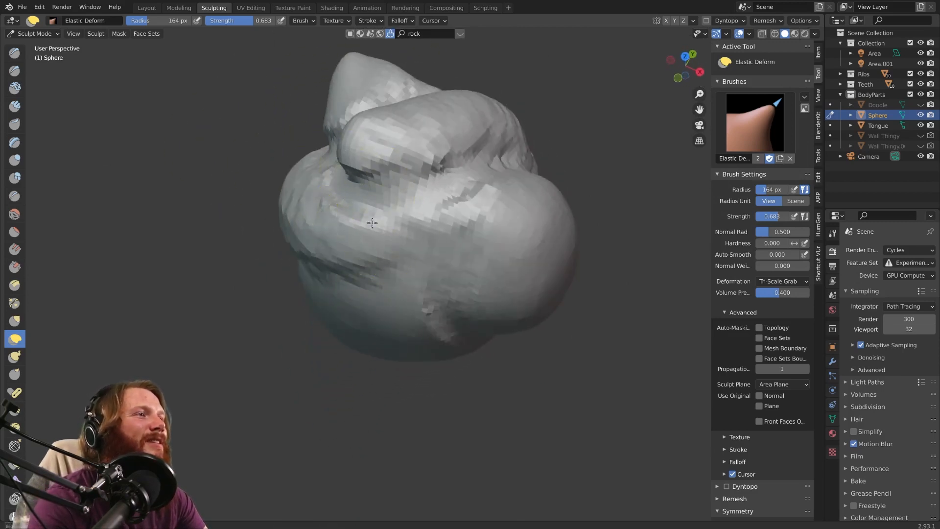
mouse_move(305, 187)
middle_mouse_down()
mouse_move(385, 203)
mouse_move(241, 309)
middle_mouse_up()
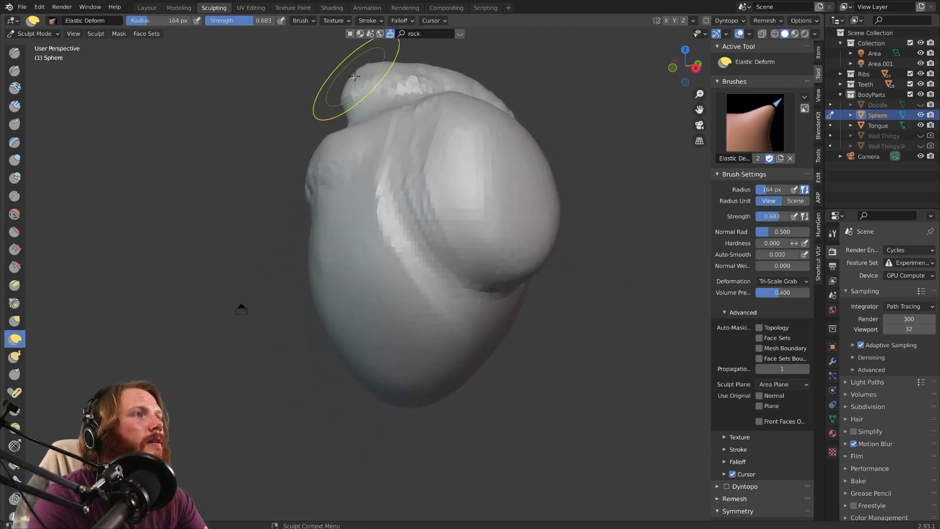
mouse_move(384, 93)
left_mouse_down()
mouse_move(341, 69)
mouse_move(379, 76)
left_mouse_up()
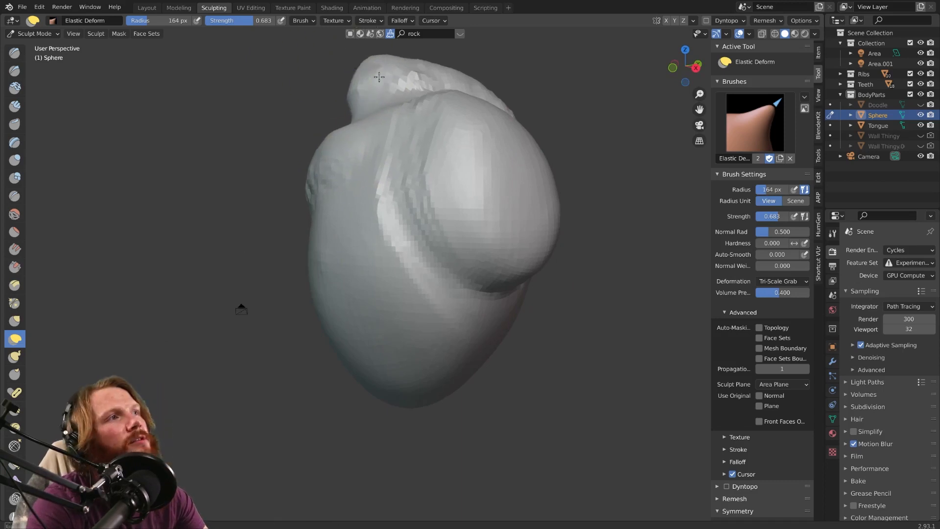
- Draw a tapered vessel upward out of the large side bulge with Snake Hook at 119 px and 1.000 strength
middle_click_drag(340, 107, 371, 113)
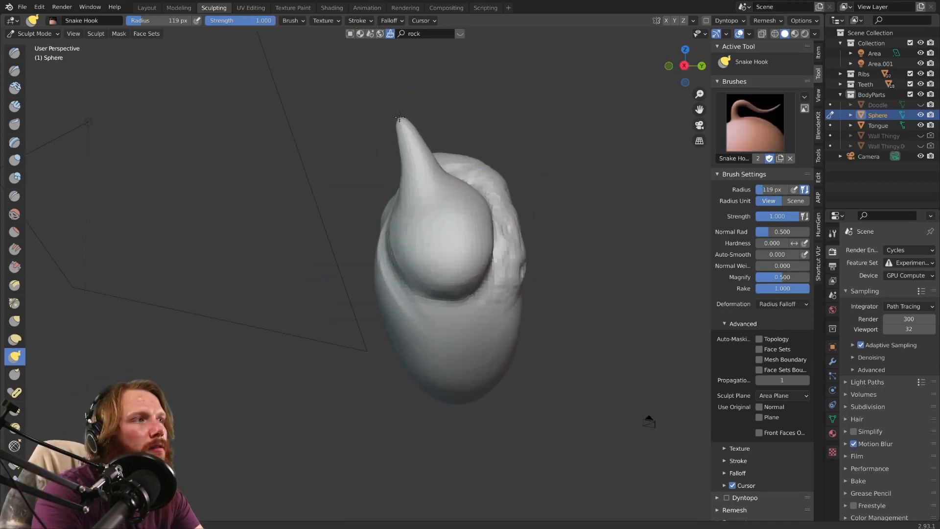
mouse_move(398, 116)
middle_mouse_down()
mouse_move(316, 117)
mouse_move(385, 120)
mouse_move(370, 121)
middle_mouse_up()
mouse_move(391, 162)
left_mouse_down()
mouse_move(404, 127)
mouse_move(379, 134)
mouse_move(413, 167)
left_mouse_up()
mouse_move(448, 162)
middle_mouse_down()
mouse_move(420, 165)
mouse_move(458, 157)
middle_mouse_up()
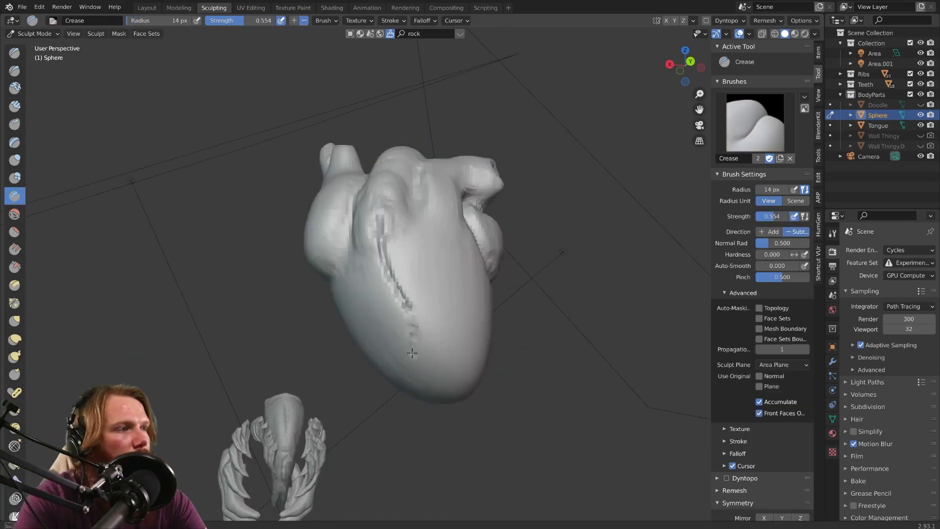
- Carve branching vein grooves down the front and side of the heart with subtractive Crease at 14 px and 0.554 strength
left_click_drag(412, 353, 406, 315)
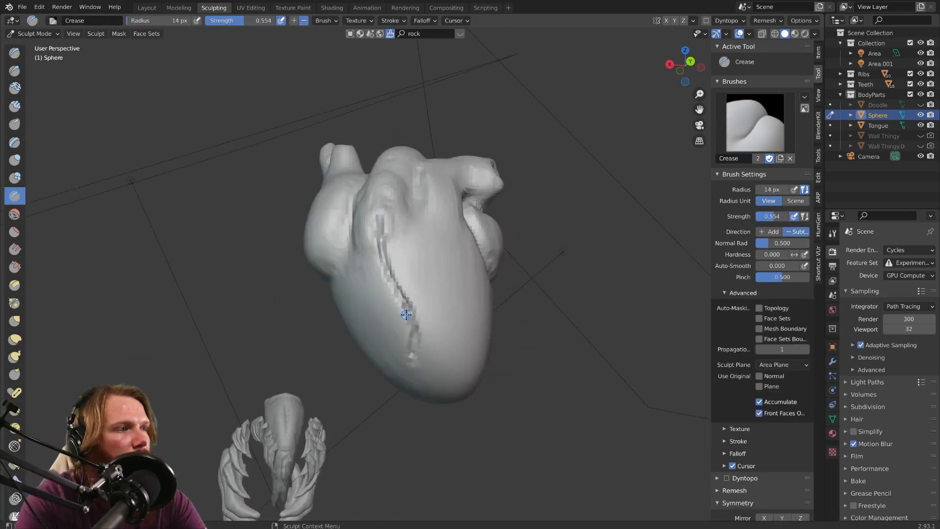
mouse_move(412, 359)
left_mouse_down()
mouse_move(427, 367)
mouse_move(407, 302)
left_mouse_up()
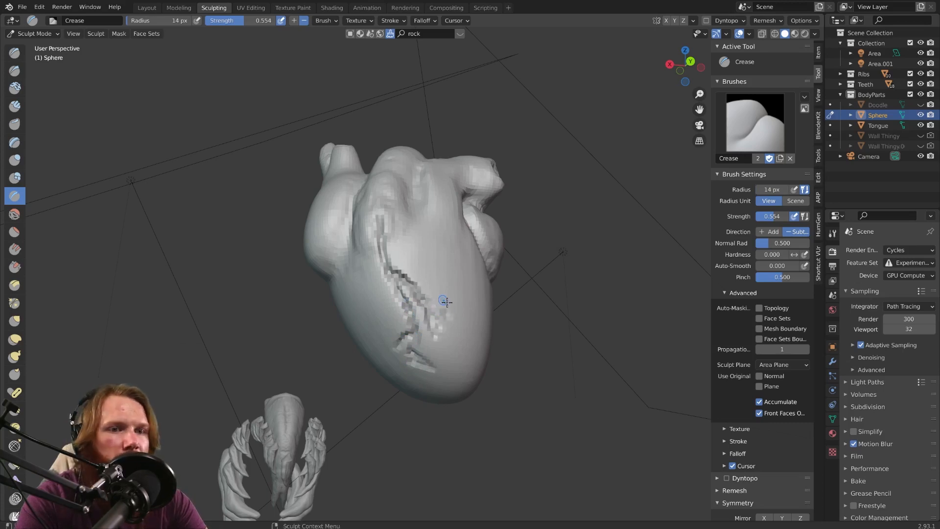
middle_click_drag(419, 278, 399, 285)
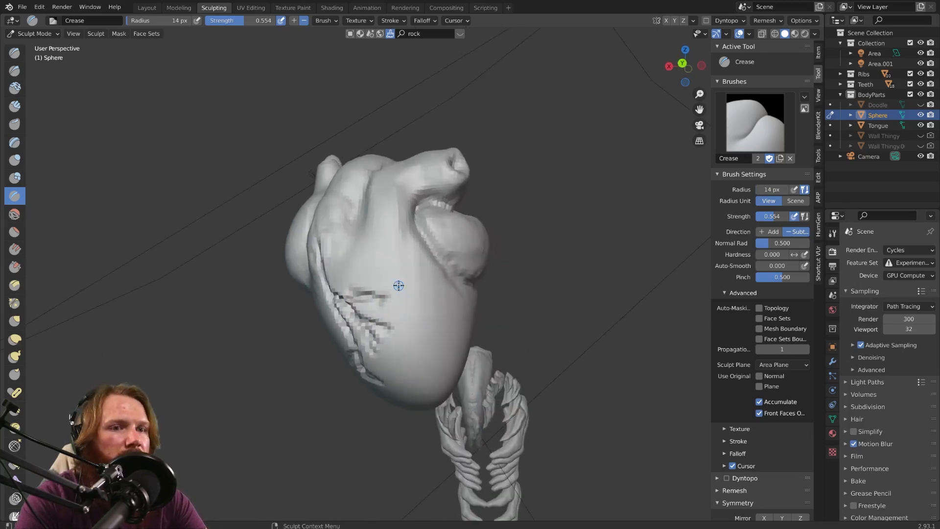
middle_click_drag(368, 247, 393, 263)
middle_click_drag(362, 216, 386, 287)
middle_click_drag(401, 218, 375, 248)
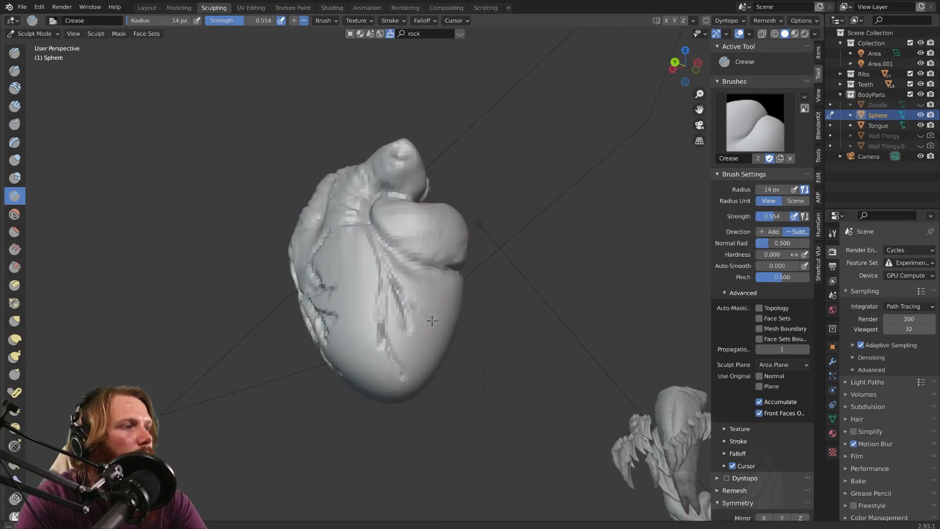
middle_click_drag(432, 321, 411, 304)
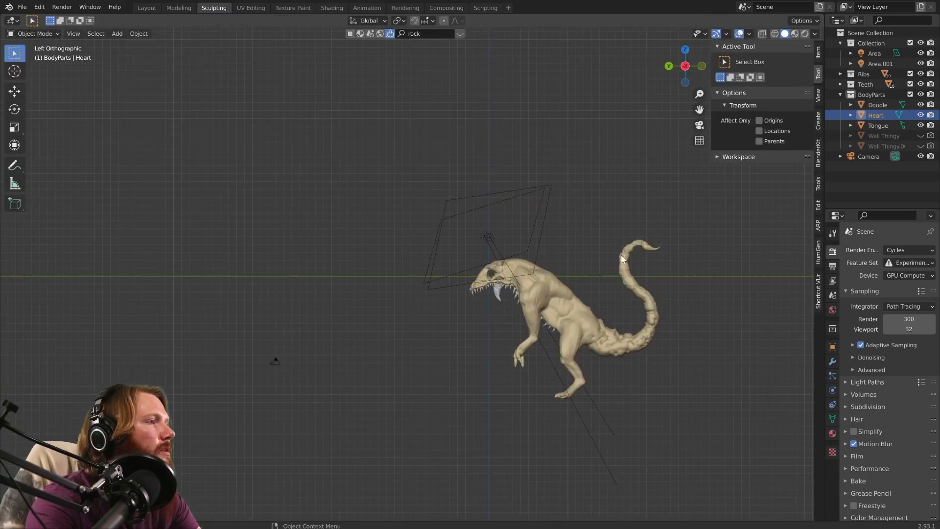
- Examine how the heart sits behind the ribs in the creature's open chest from several angles
middle_click_drag(622, 258, 415, 333)
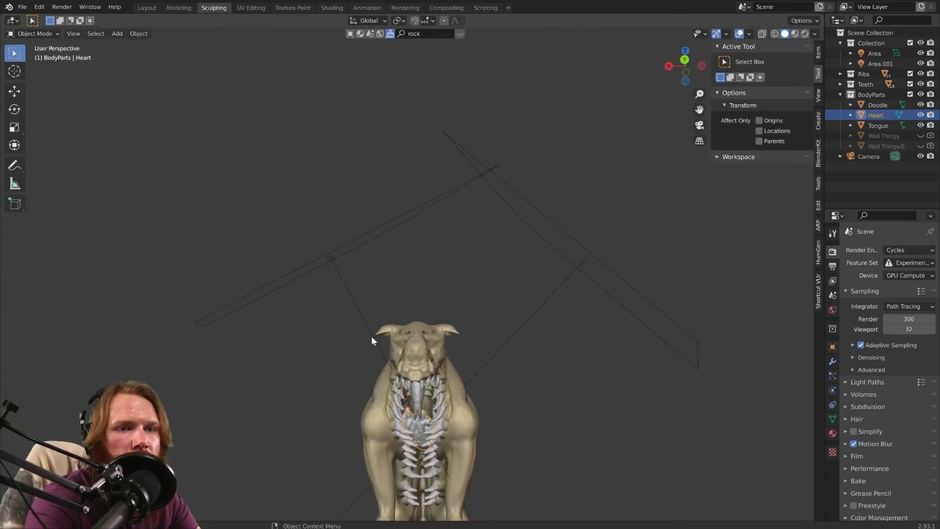
middle_click_drag(434, 393, 442, 416)
scroll(442, 416, "down", 2)
key("KP_Decimal")
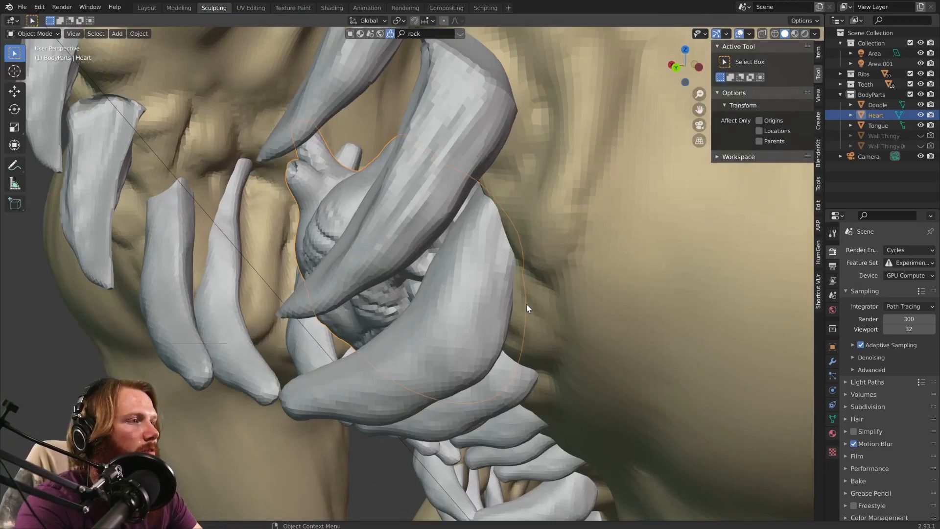
scroll(527, 308, "down", 8)
middle_click_drag(527, 307, 560, 220)
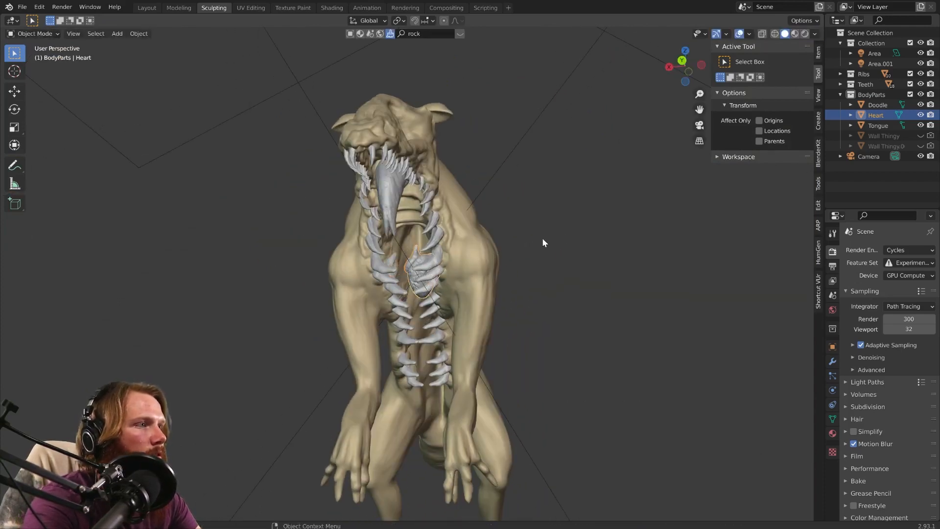
middle_click_drag(498, 280, 500, 264)
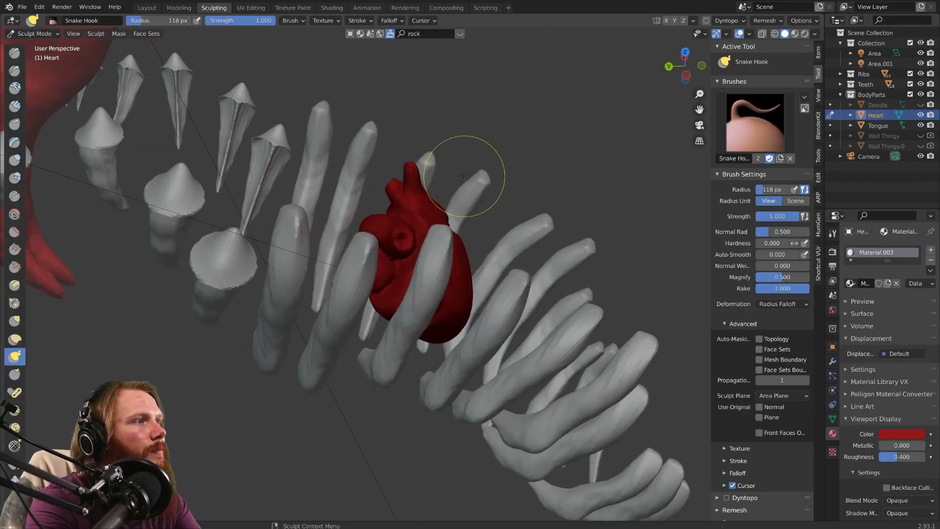
- Stretch the heart's vessel stubs into long pointed strands in several directions with Snake Hook at 118 px and 1.000 strength
scroll(465, 178, "up", 4)
mouse_move(466, 178)
middle_mouse_down()
mouse_move(419, 105)
mouse_move(411, 134)
middle_mouse_up()
scroll(411, 135, "down", 2)
left_click_drag(410, 140, 447, 25)
middle_click_drag(447, 25, 466, 101)
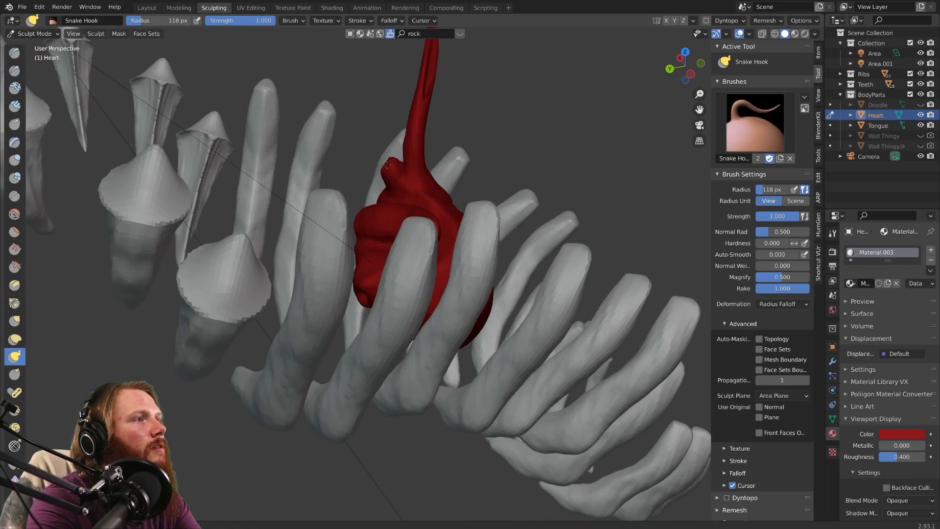
left_click_drag(389, 174, 283, 59)
middle_click_drag(399, 157, 538, 240)
left_click_drag(538, 240, 641, 201)
middle_click_drag(619, 210, 402, 230)
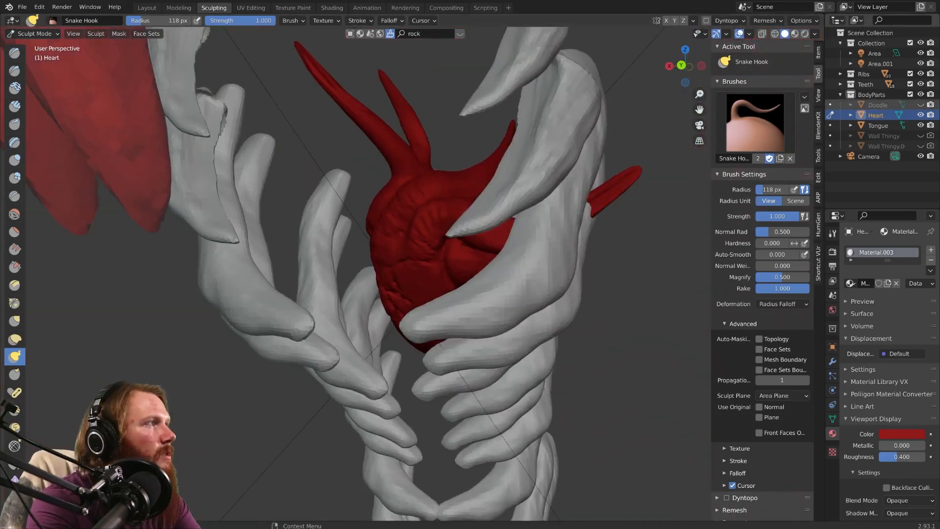
- Unhide the Doodle body around the heart, ribs and teeth
left_click(921, 105)
mouse_move(505, 220)
middle_mouse_down()
mouse_move(472, 237)
mouse_move(421, 216)
middle_mouse_up()
middle_click_drag(316, 88, 388, 72)
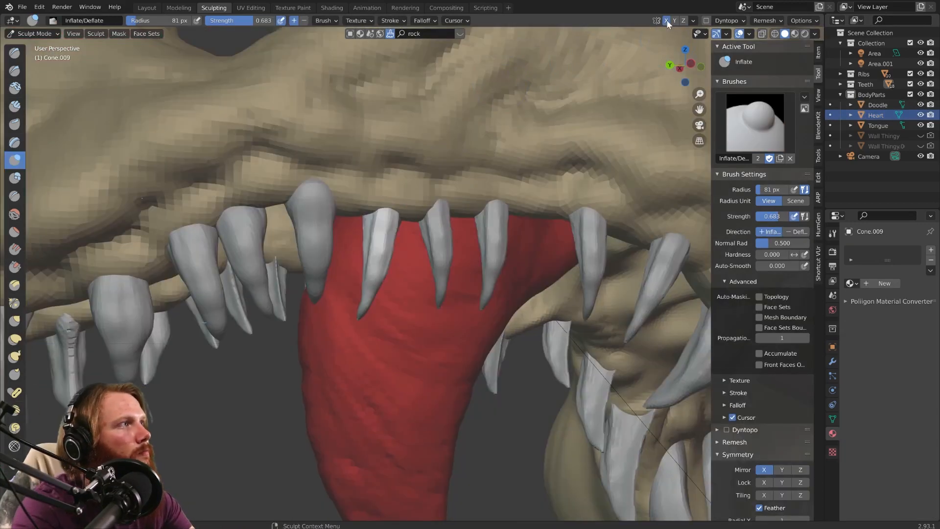
- Turn off X mirroring for the upper tooth in front of the tongue and thicken it with Inflate at 81 px and 0.683 strength
left_click(667, 21)
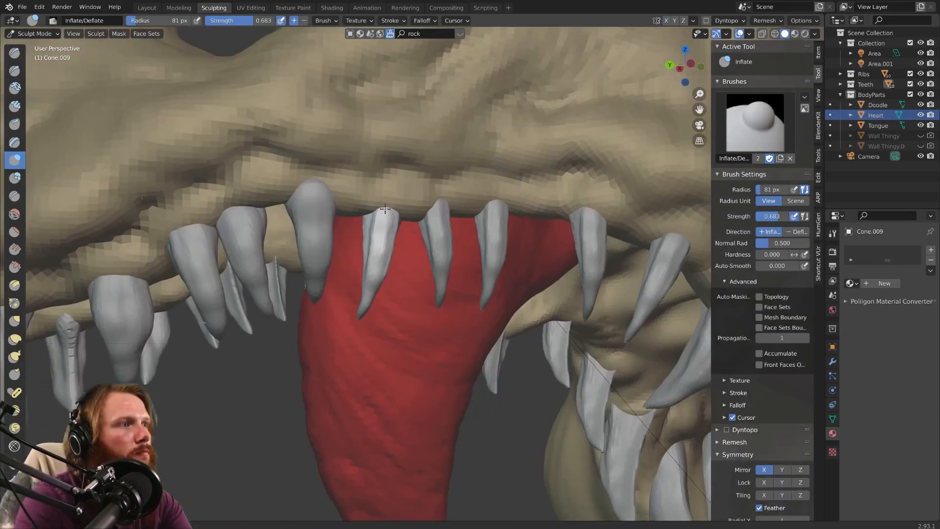
mouse_move(382, 257)
left_mouse_down()
mouse_move(368, 299)
mouse_move(390, 190)
left_mouse_up()
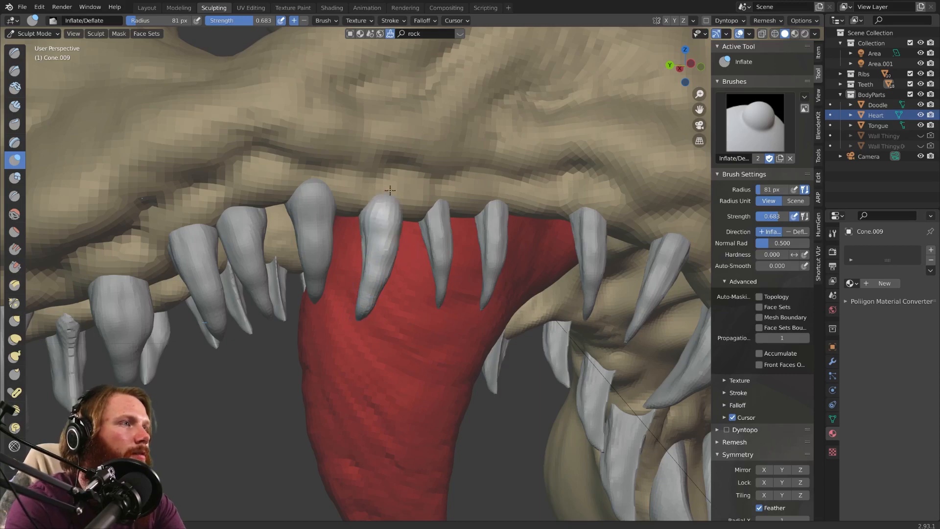
middle_click_drag(385, 212, 425, 198)
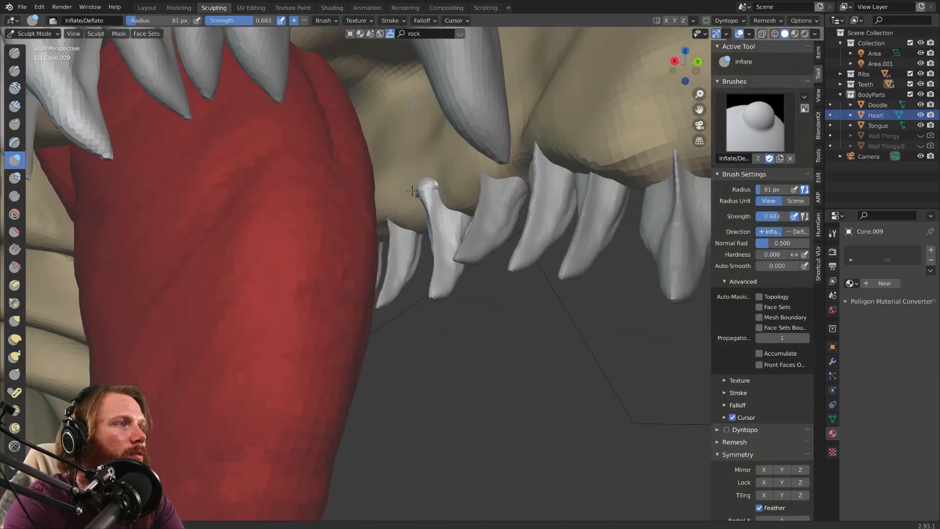
middle_click_drag(533, 215, 462, 250)
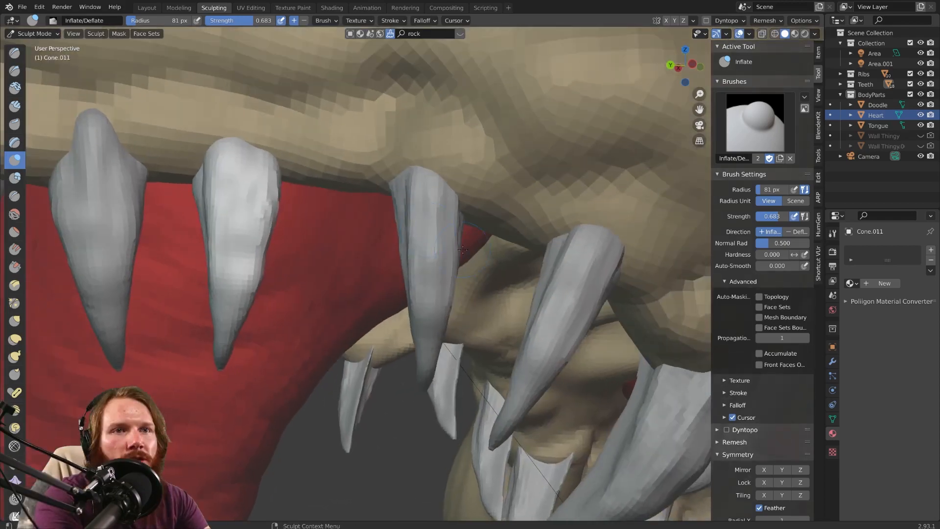
- Switch sculpting to the upper tooth Cone.012, turn off its X mirroring and inflate its outer face from root to tip
key("d")
middle_click_drag(432, 205, 471, 216)
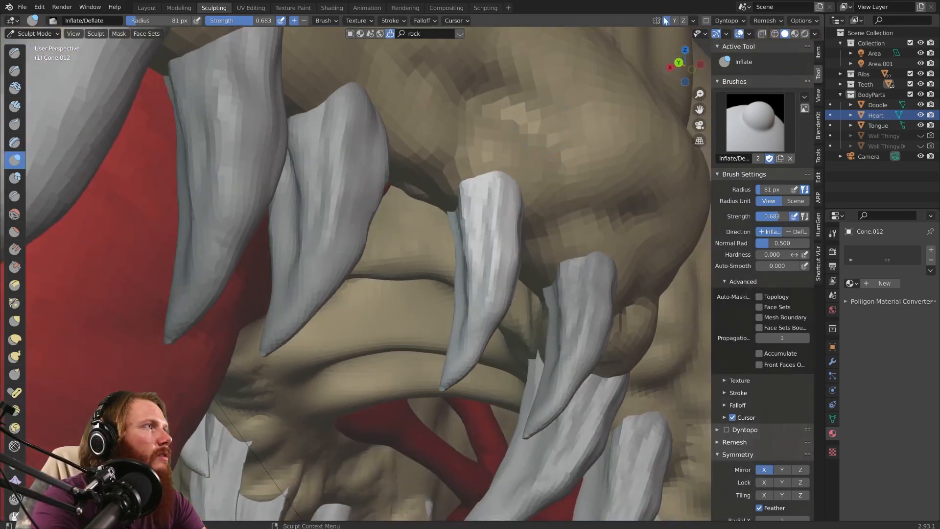
left_click_drag(484, 207, 474, 190)
mouse_move(474, 190)
left_mouse_down()
mouse_move(482, 184)
mouse_move(445, 310)
left_mouse_up()
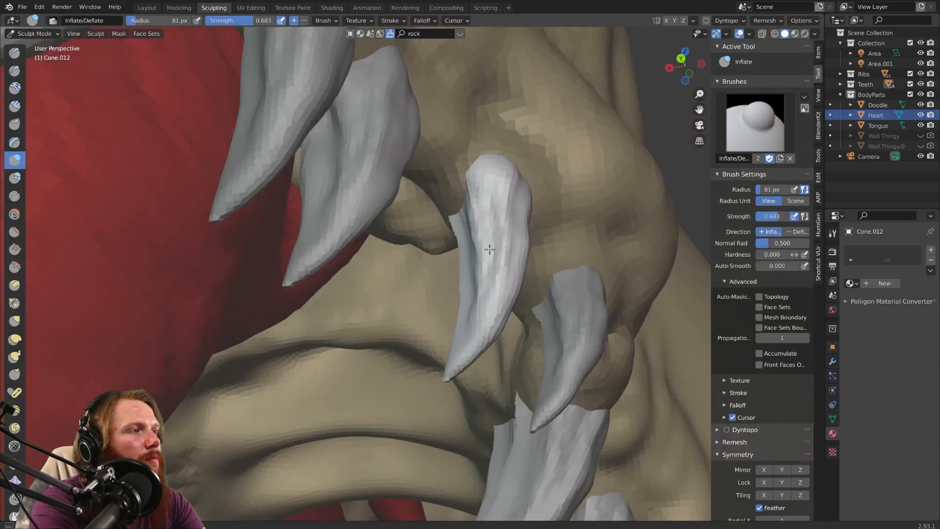
mouse_move(481, 265)
left_mouse_down()
mouse_move(471, 156)
mouse_move(469, 338)
left_mouse_up()
- Inflate the inner face and edges of tooth Cone.012 with the 81 px brush to round out its sides
middle_click_drag(362, 313, 519, 309)
mouse_move(427, 338)
left_mouse_down()
mouse_move(413, 276)
mouse_move(396, 348)
left_mouse_up()
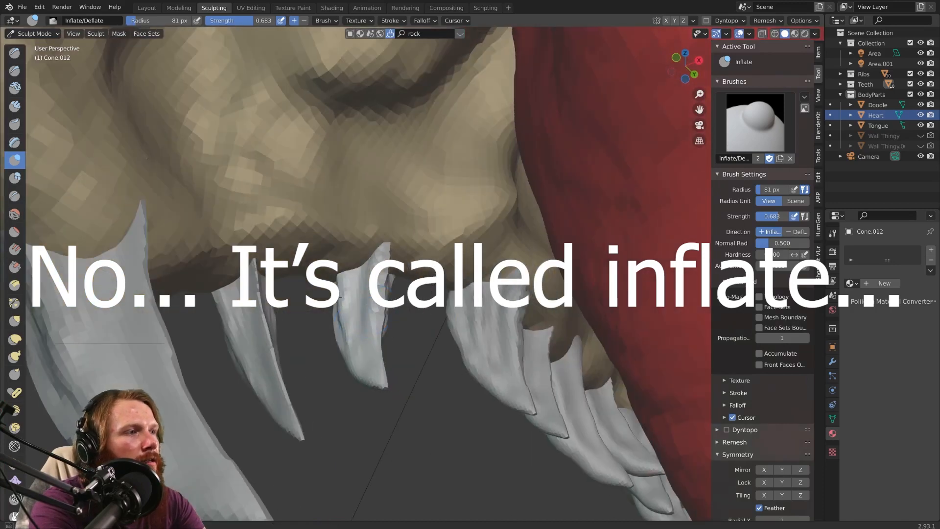
left_click_drag(343, 294, 349, 324)
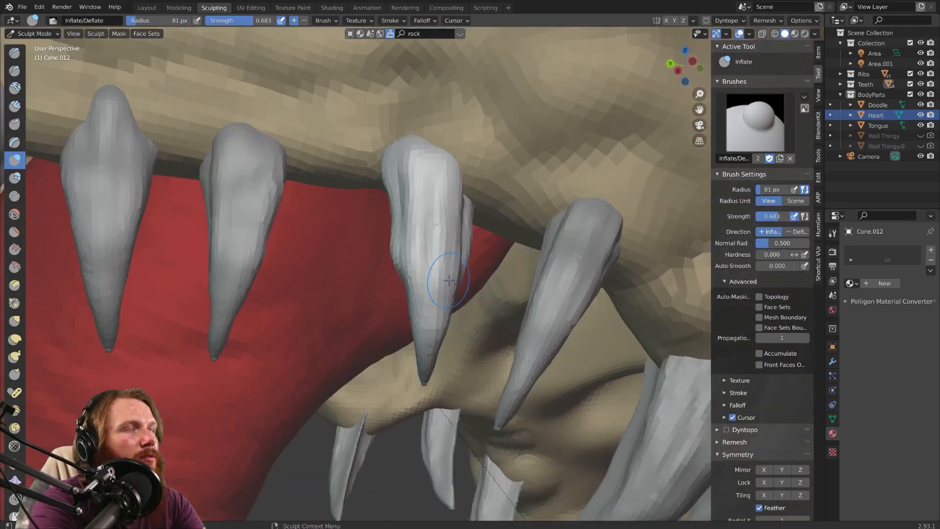
mouse_move(431, 254)
left_mouse_down()
mouse_move(426, 279)
mouse_move(444, 231)
left_mouse_up()
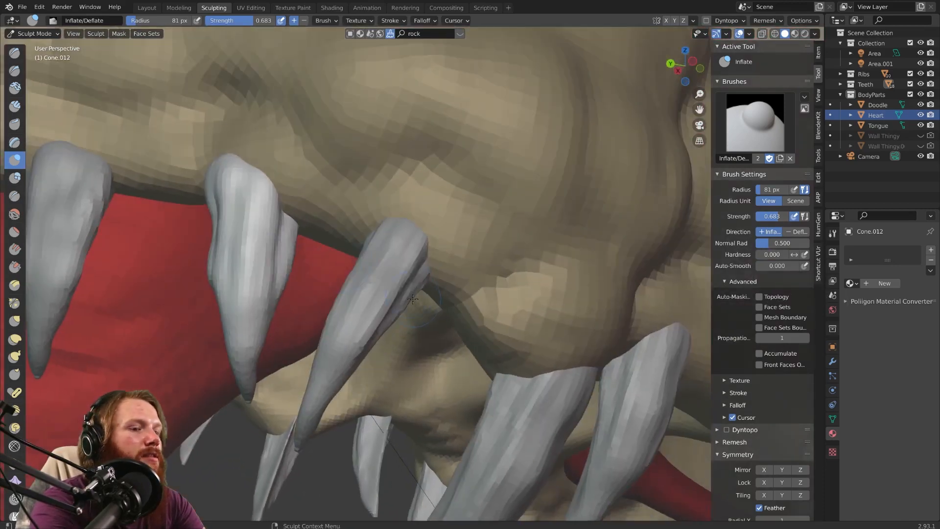
- Finish thickening tooth Cone.012, switch to tooth Cone.013, turn off its X mirroring and inflate it with the 81 px brush
left_click_drag(414, 300, 372, 274)
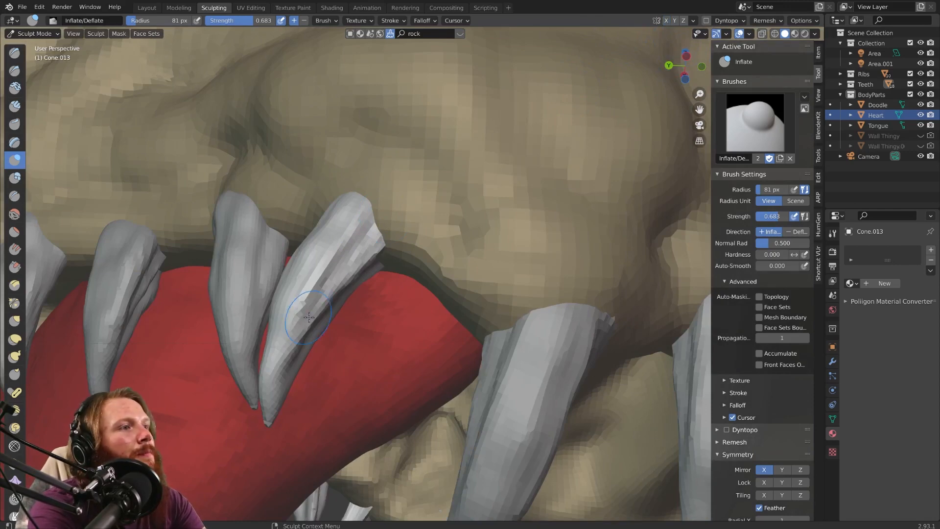
left_click_drag(309, 318, 310, 289)
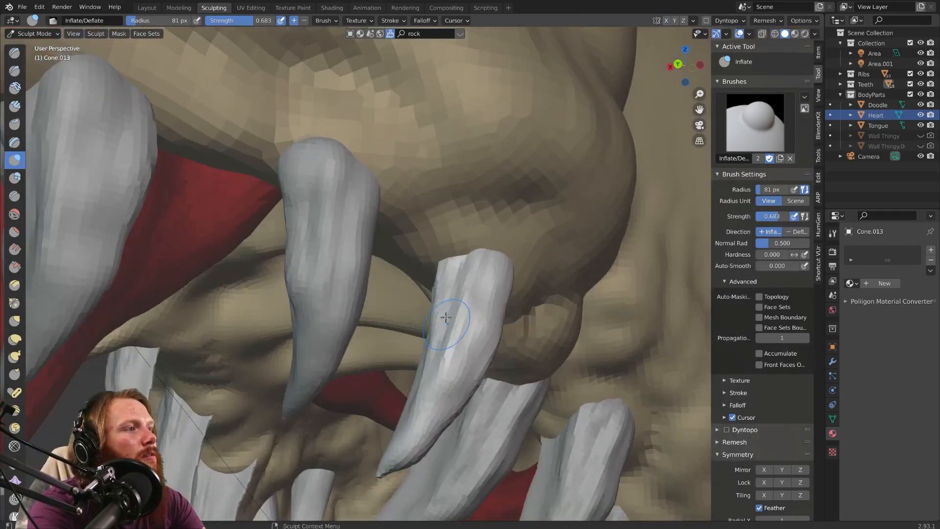
left_click_drag(443, 315, 443, 314)
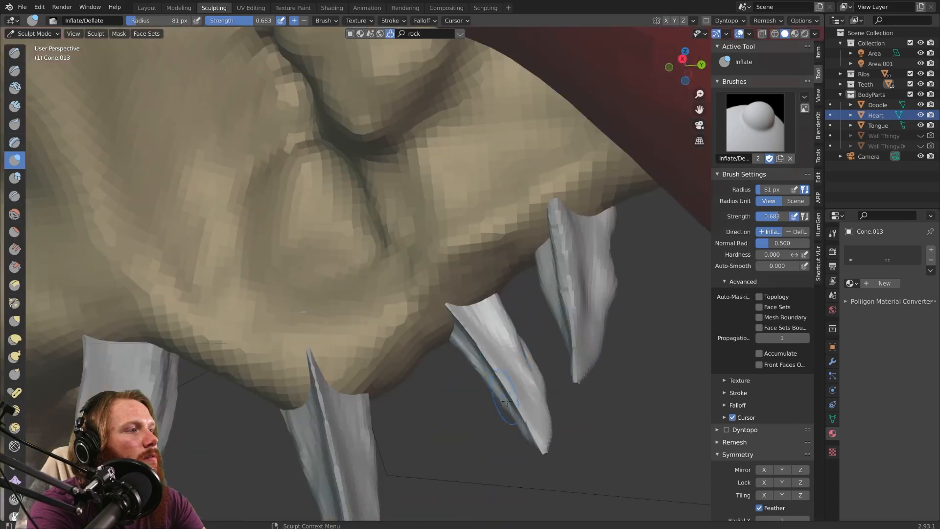
left_click_drag(482, 338, 493, 367)
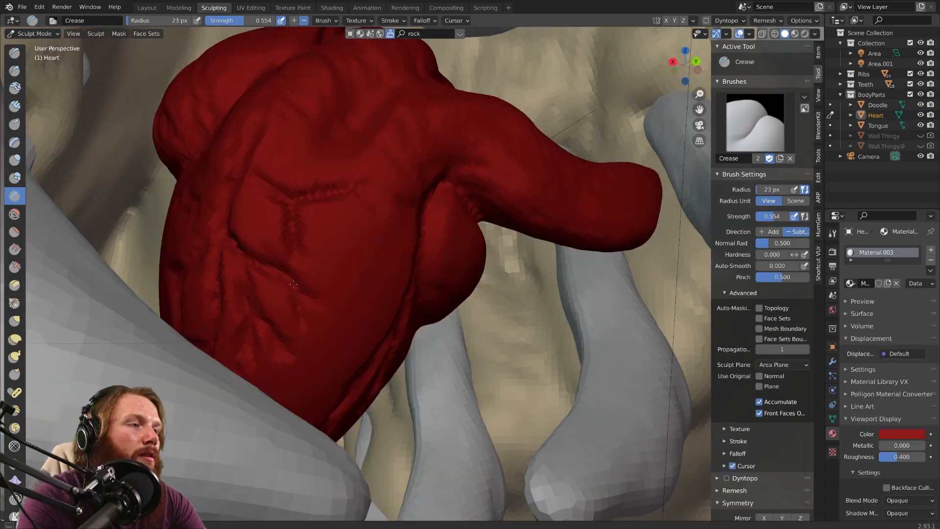
- Carve branching veins and wrinkles across the front and upper part of the heart using Crease at 23 px and 0.554 strength
middle_click_drag(325, 303, 292, 259)
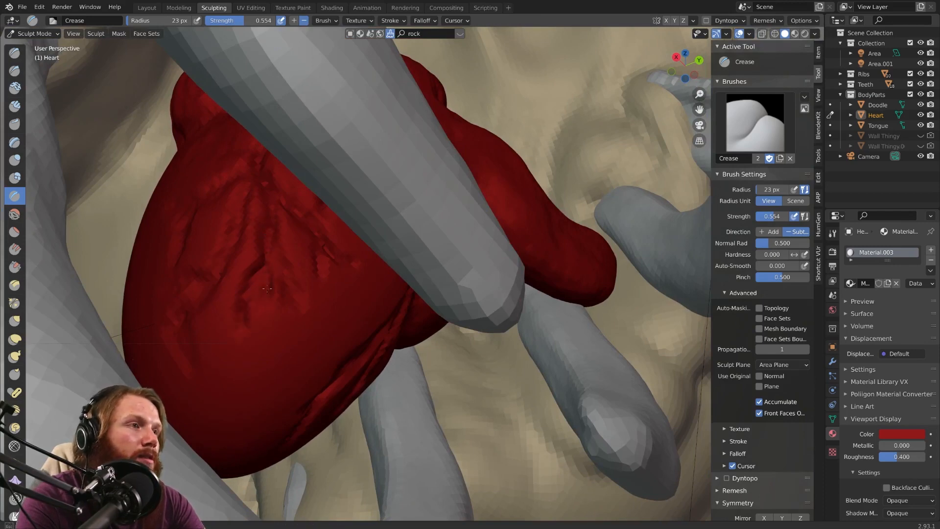
middle_click_drag(304, 301, 205, 280)
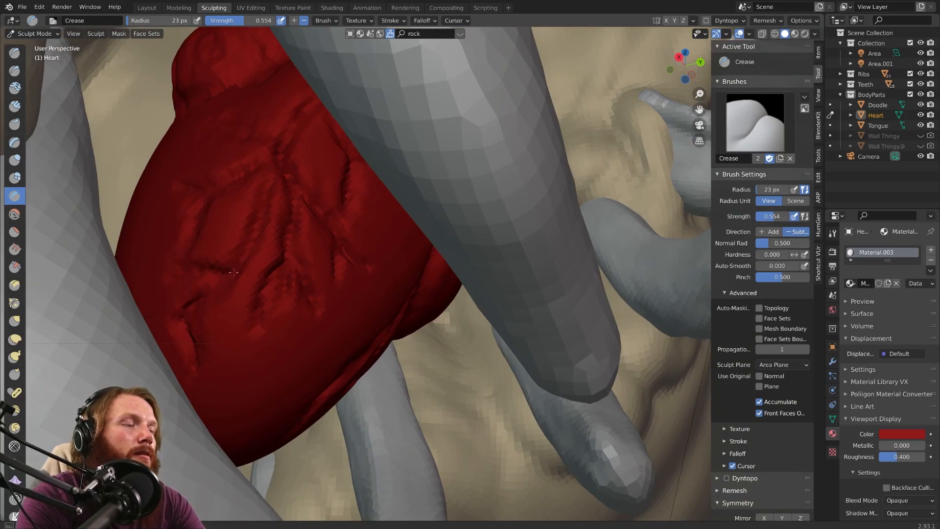
middle_click_drag(245, 247, 278, 232)
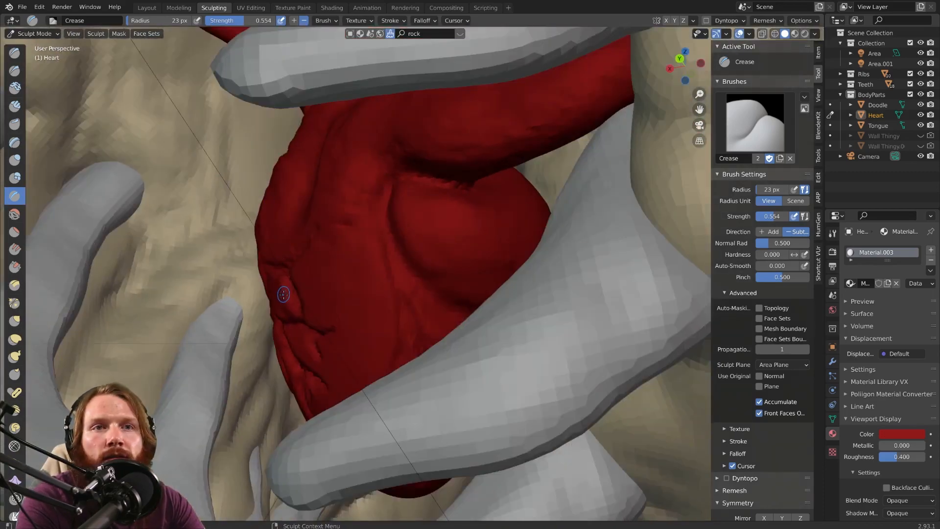
middle_click_drag(292, 294, 267, 219)
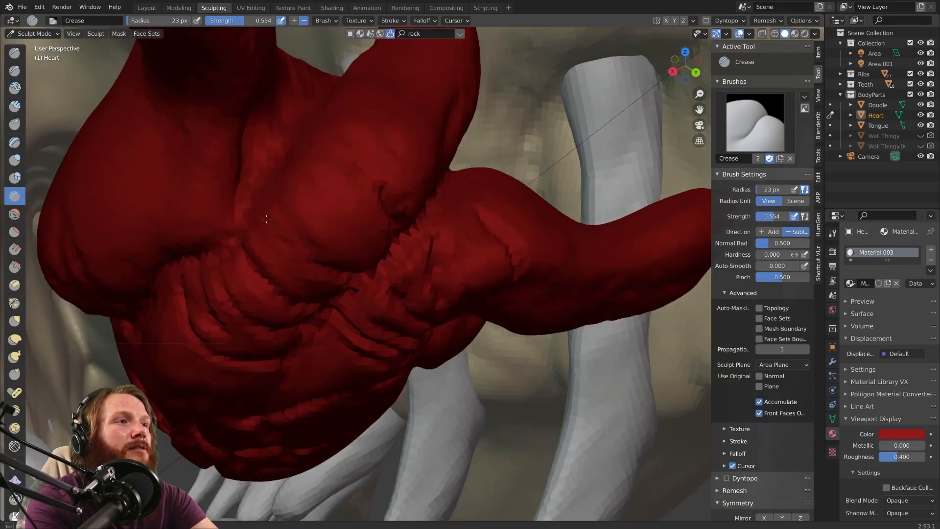
middle_click_drag(335, 159, 285, 217)
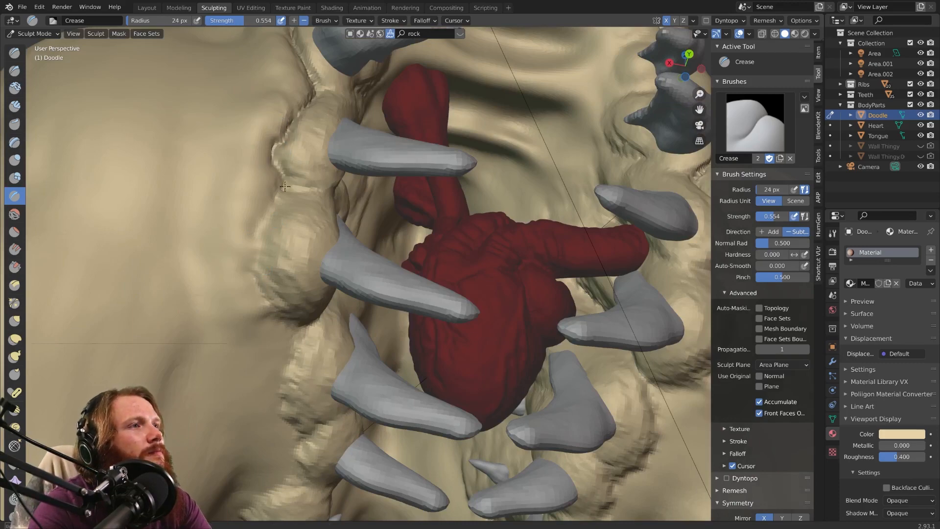
- Crease the Doodle body at 24 px and 0.554 strength along the outer edge of the lumps at the rib bases
left_click_drag(285, 186, 278, 206)
mouse_move(279, 205)
middle_mouse_down()
mouse_move(338, 196)
mouse_move(299, 208)
middle_mouse_up()
left_click_drag(300, 208, 301, 216)
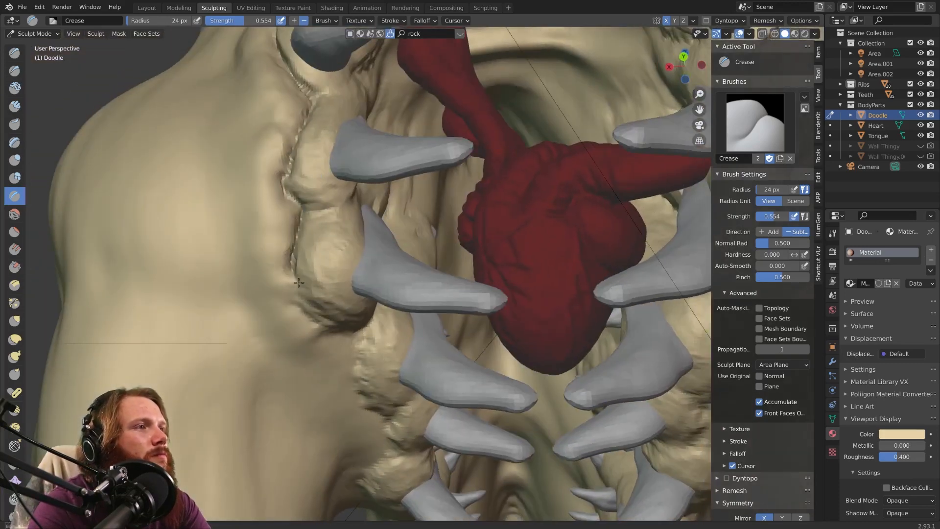
middle_click_drag(299, 282, 296, 150)
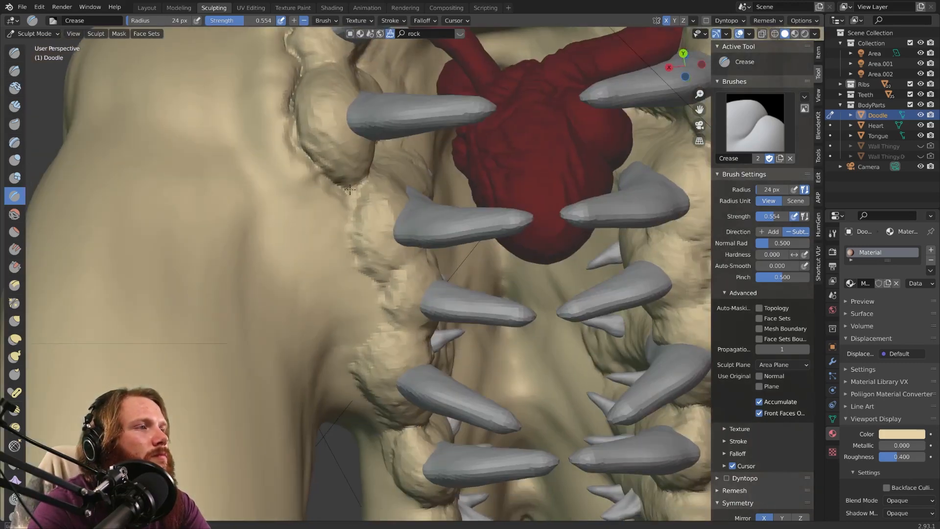
mouse_move(349, 190)
left_mouse_down()
mouse_move(359, 272)
mouse_move(377, 289)
left_mouse_up()
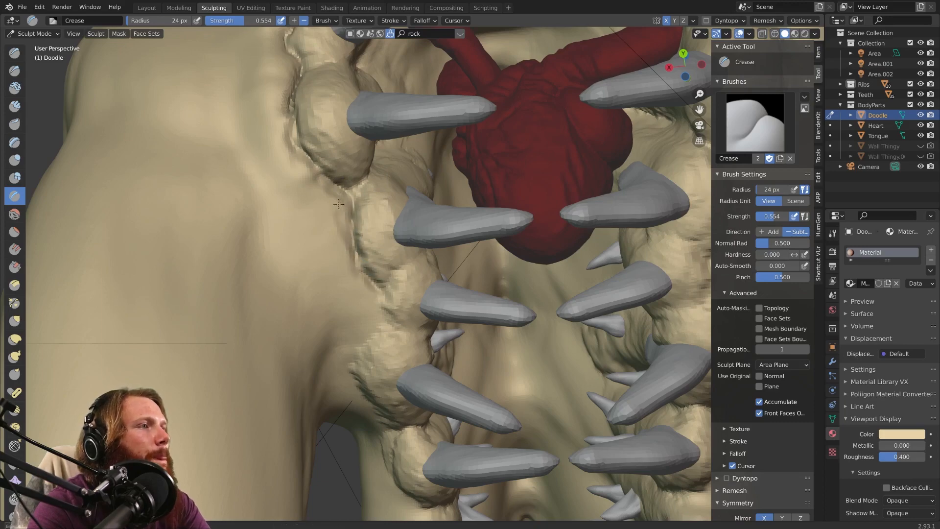
middle_click_drag(371, 264, 394, 188)
mouse_move(376, 216)
left_mouse_down()
mouse_move(400, 234)
mouse_move(355, 247)
left_mouse_up()
middle_click_drag(352, 278, 365, 245)
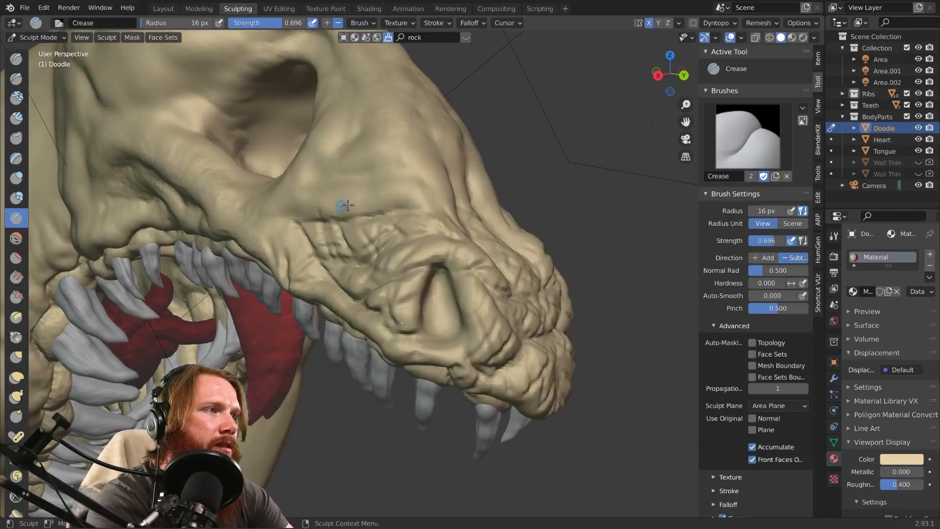
- Carve skin wrinkles on the snout between nostril and eye socket using Crease at 16 px and 0.696 strength with X mirroring
middle_click_drag(418, 181, 325, 182)
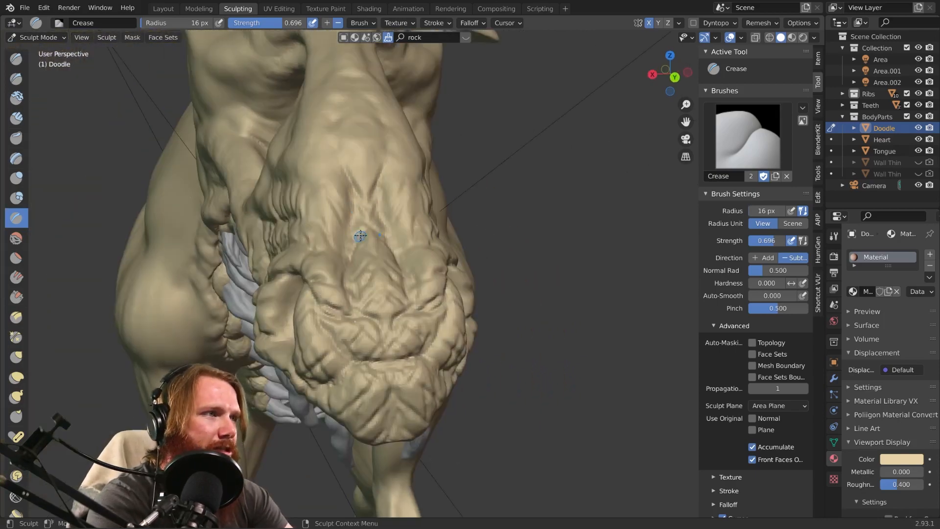
middle_click_drag(361, 237, 398, 141)
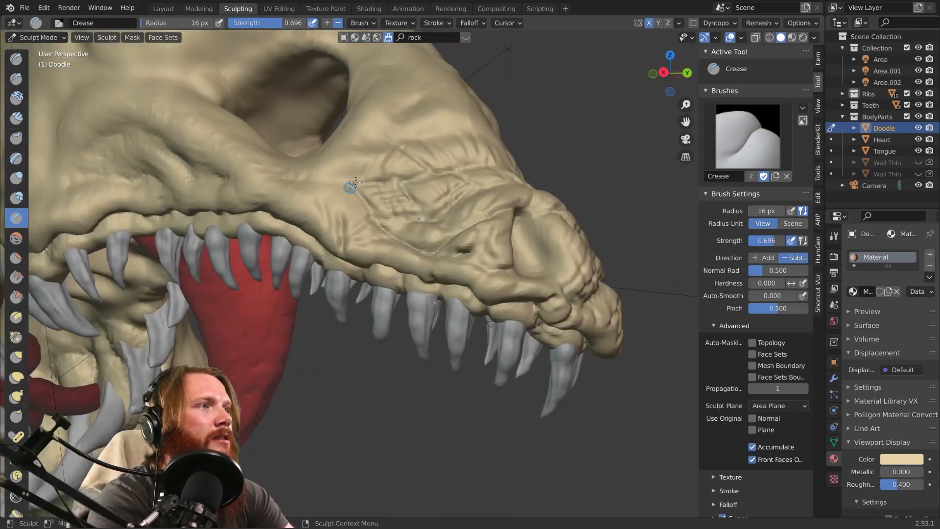
mouse_move(324, 151)
left_mouse_down()
mouse_move(364, 179)
mouse_move(383, 154)
left_mouse_up()
middle_click_drag(369, 160, 345, 170)
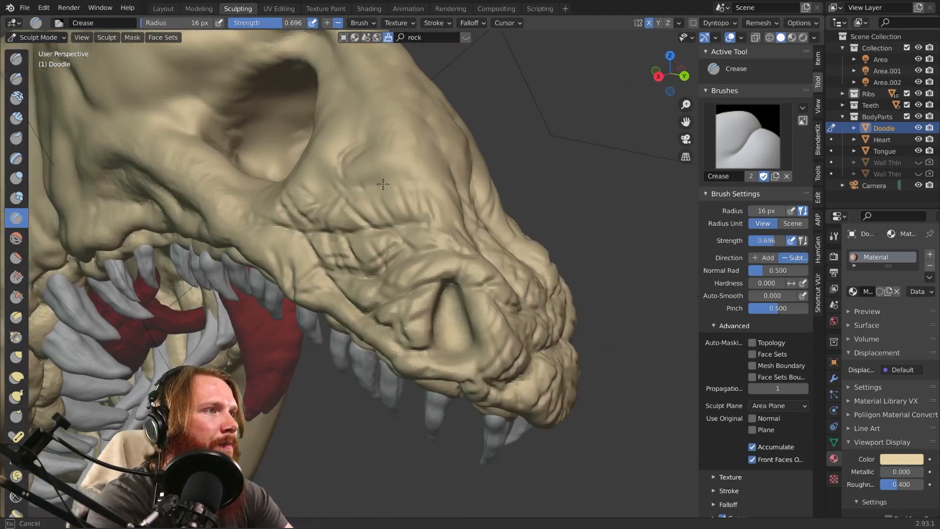
left_click_drag(383, 184, 416, 195)
left_click_drag(376, 162, 415, 178)
mouse_move(359, 188)
middle_mouse_down()
mouse_move(326, 188)
mouse_move(340, 198)
middle_mouse_up()
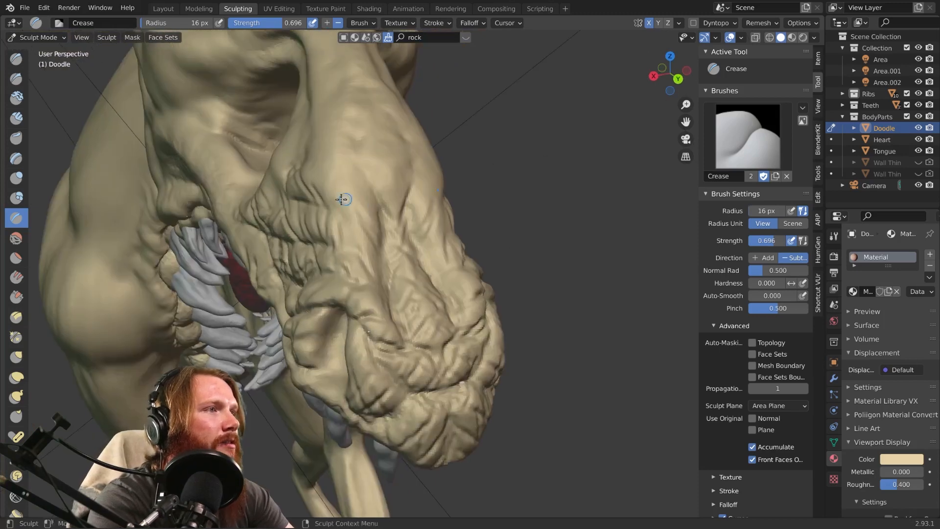
left_click_drag(379, 216, 395, 269)
- Extend the creased wrinkles around the upper and front rim of the eye socket
mouse_move(369, 176)
middle_mouse_down()
mouse_move(351, 182)
mouse_move(373, 179)
middle_mouse_up()
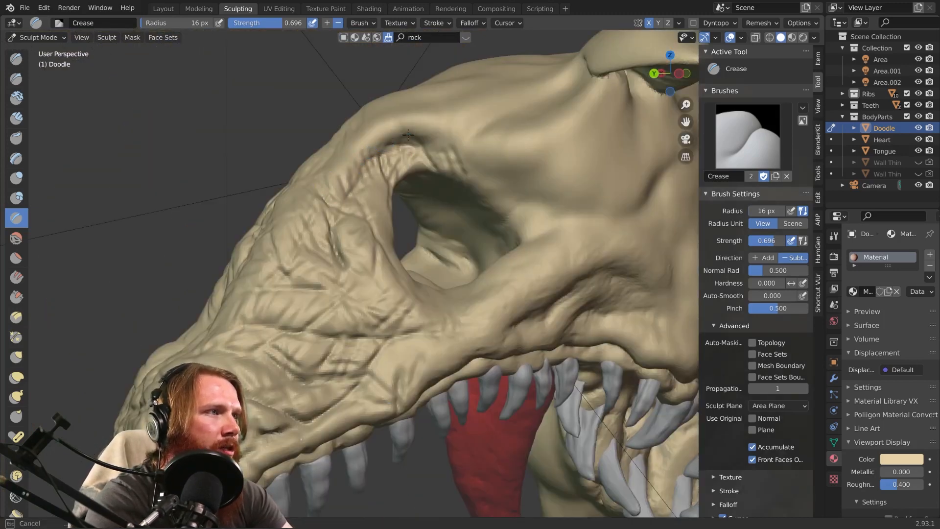
left_click_drag(432, 157, 491, 140)
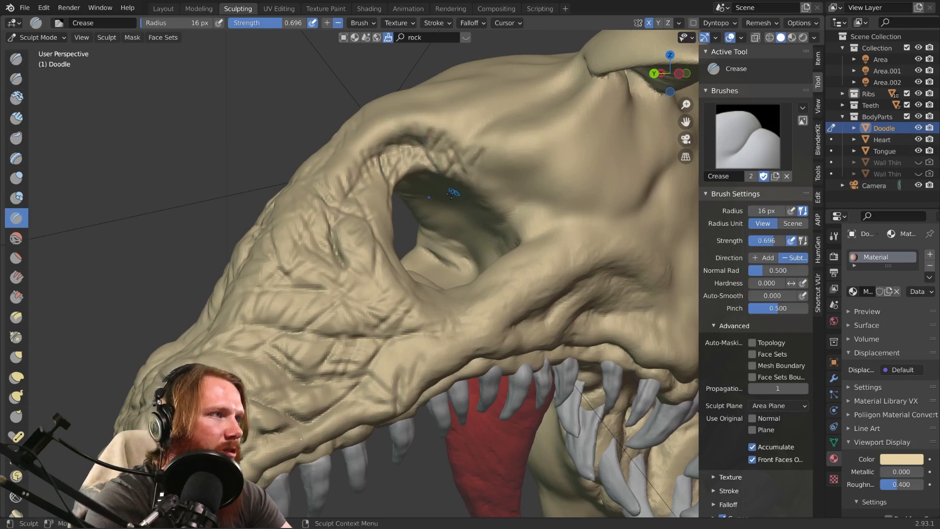
middle_click_drag(452, 193, 380, 211)
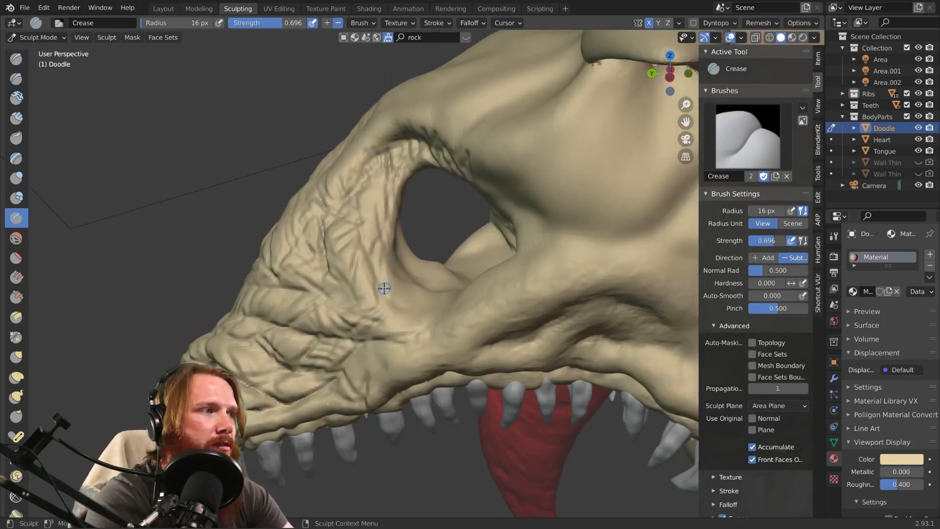
mouse_move(385, 288)
middle_mouse_down()
mouse_move(483, 294)
mouse_move(489, 275)
middle_mouse_up()
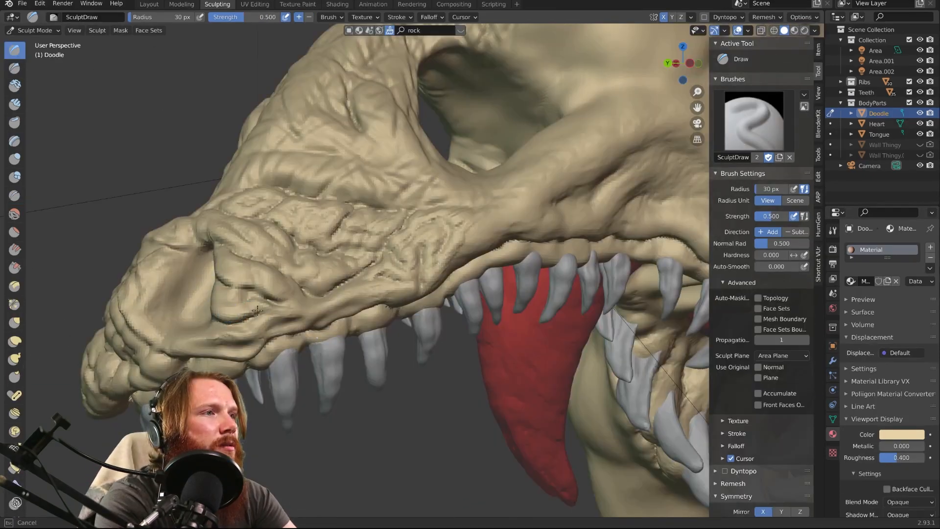
- Build up the fleshy folds behind the nostril on the snout's side using the Draw brush at 30 px and 0.500 strength
middle_click_drag(250, 307, 242, 293)
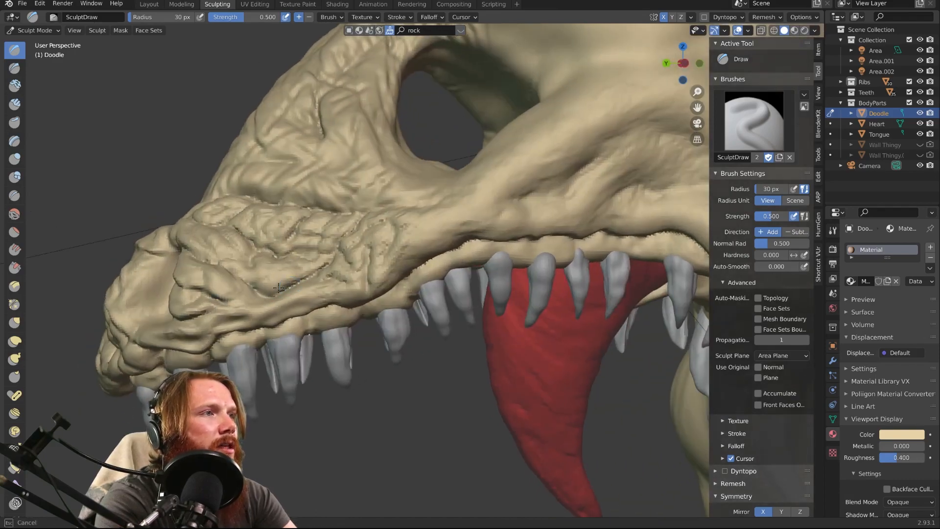
mouse_move(326, 263)
left_mouse_down()
mouse_move(286, 284)
mouse_move(267, 279)
left_mouse_up()
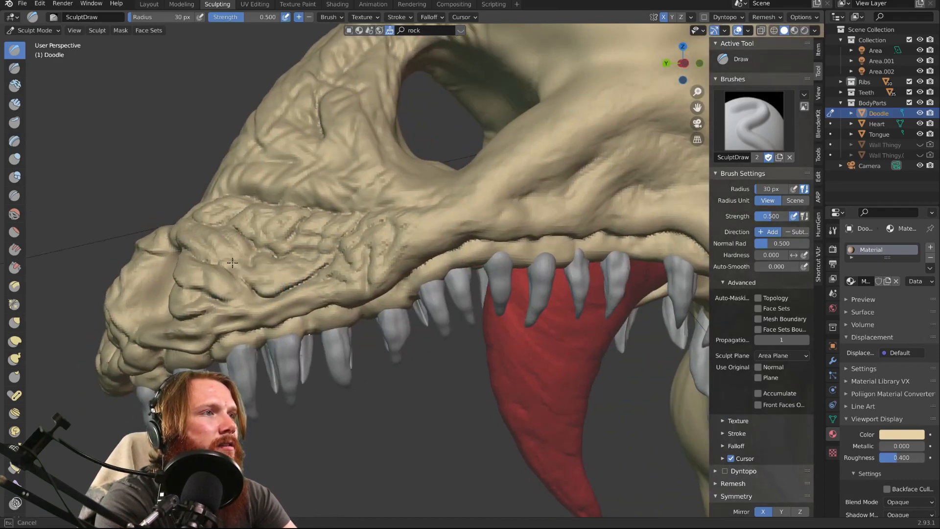
middle_click_drag(232, 262, 242, 278)
left_click_drag(229, 279, 204, 263)
middle_click_drag(228, 280, 243, 290)
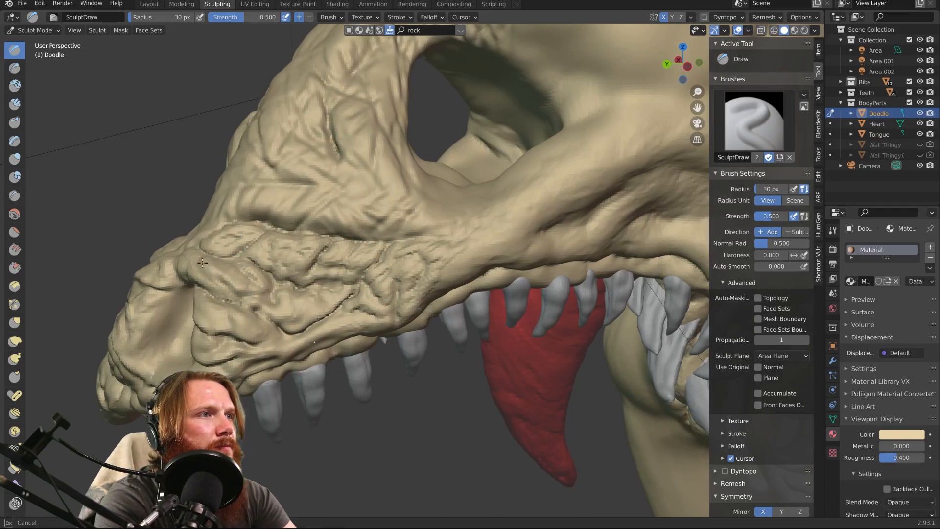
left_click_drag(203, 262, 226, 280)
middle_click_drag(224, 277, 237, 264)
left_click_drag(235, 265, 247, 272)
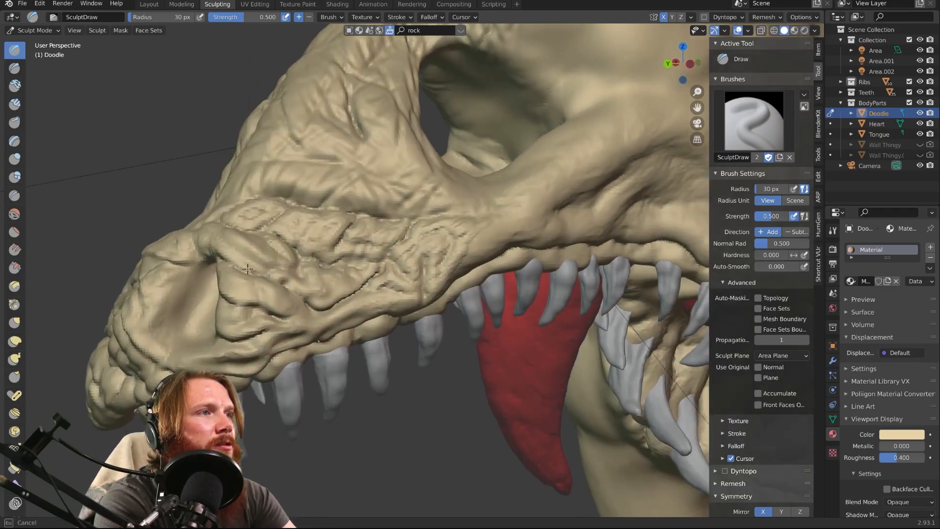
middle_click_drag(237, 259, 267, 243)
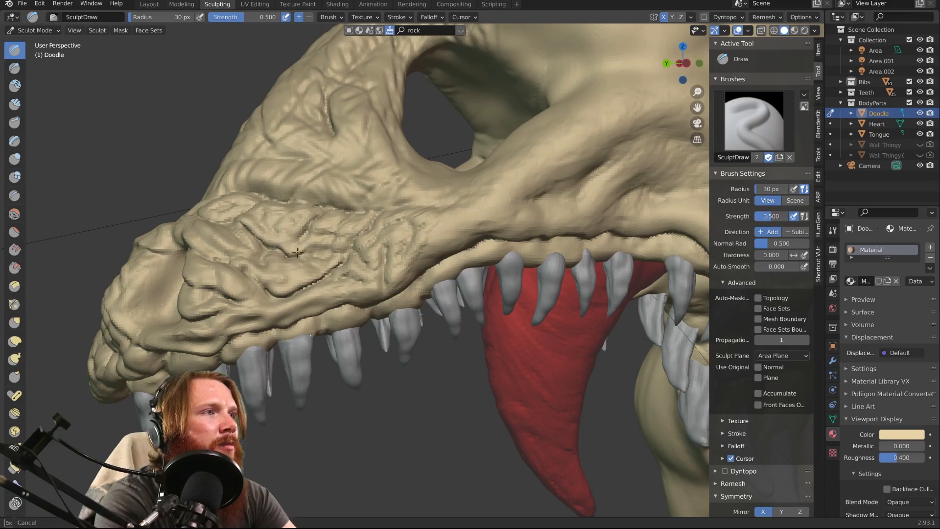
- Raise the wrinkled patches between the nostril folds and the snout's upper crease using the 30 px Draw brush
left_click_drag(297, 253, 327, 247)
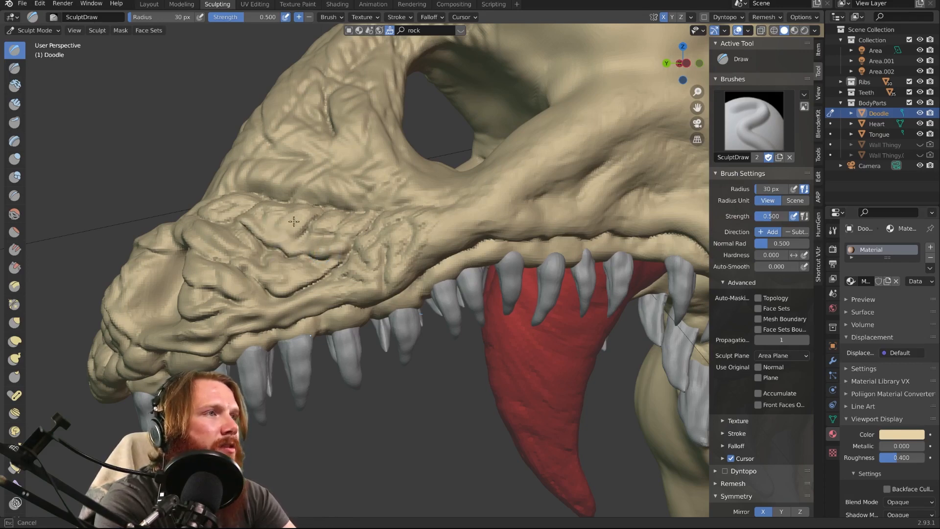
middle_click_drag(275, 214, 283, 230)
left_click_drag(289, 270, 275, 278)
left_click_drag(245, 232, 231, 246)
middle_click_drag(235, 240, 292, 273)
left_click_drag(294, 266, 277, 283)
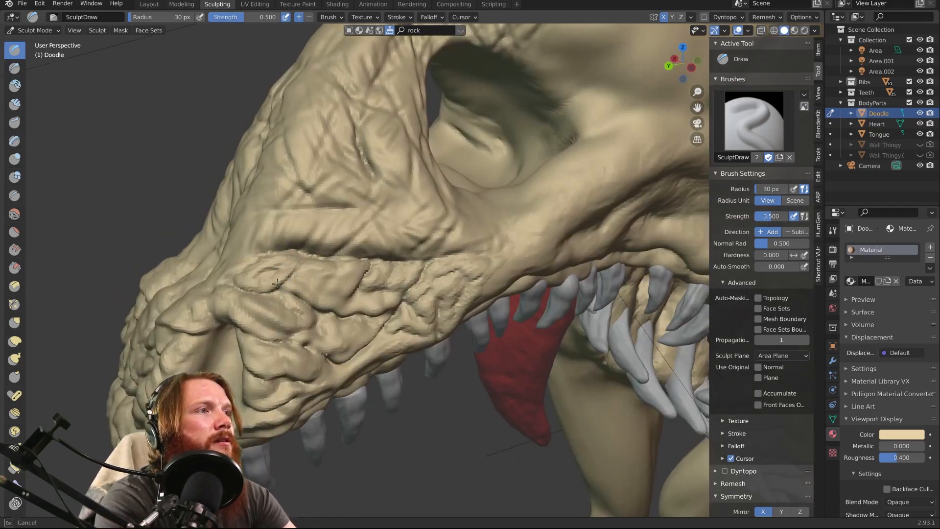
- Fill out the lump above the nostril and the folds on the bridge of the snout using the Draw brush
middle_click_drag(288, 264, 302, 274)
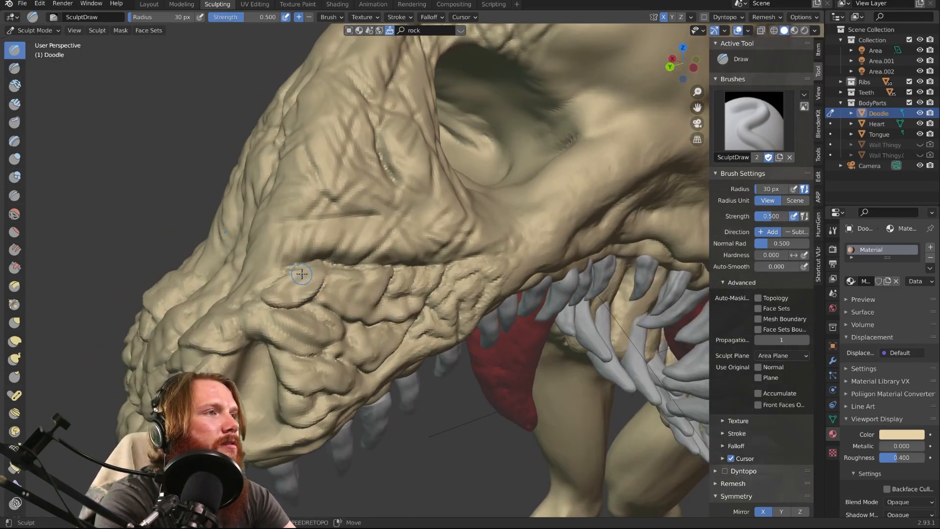
left_click_drag(265, 294, 292, 275)
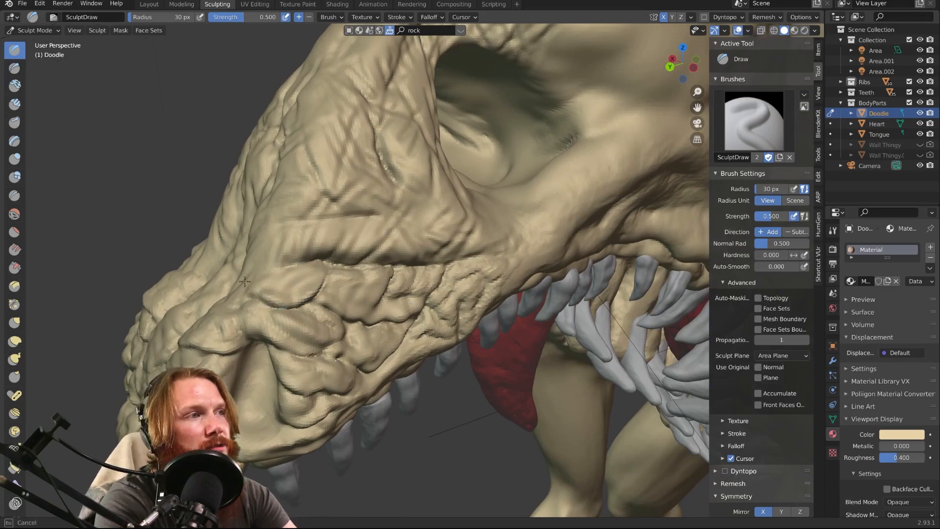
mouse_move(244, 281)
middle_mouse_down()
mouse_move(280, 290)
mouse_move(315, 272)
mouse_move(318, 311)
mouse_move(287, 362)
middle_mouse_up()
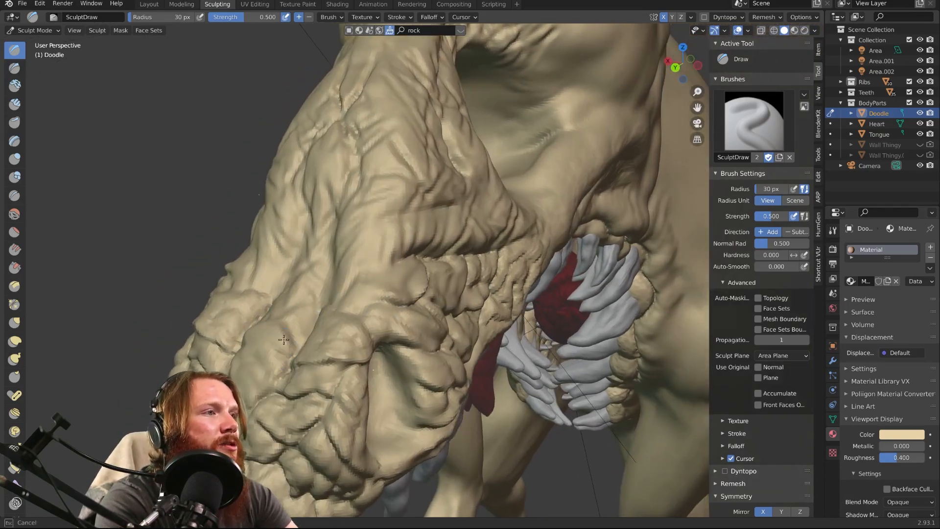
mouse_move(259, 283)
middle_mouse_down()
mouse_move(226, 270)
mouse_move(276, 223)
mouse_move(328, 277)
middle_mouse_up()
- Switch to Clay Strips at 31 px and 0.758 strength and deepen the groove between the snout's upper and lower folds
key("c")
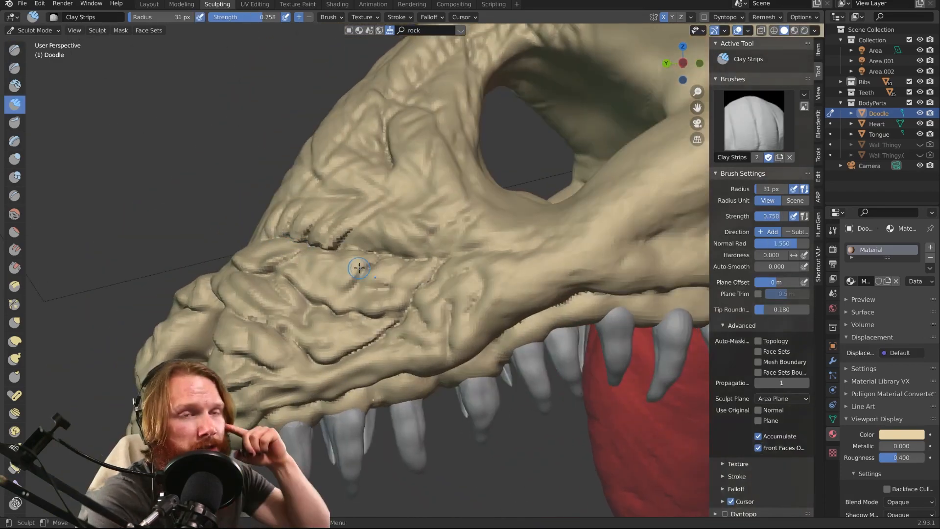
middle_click_drag(227, 288, 278, 257)
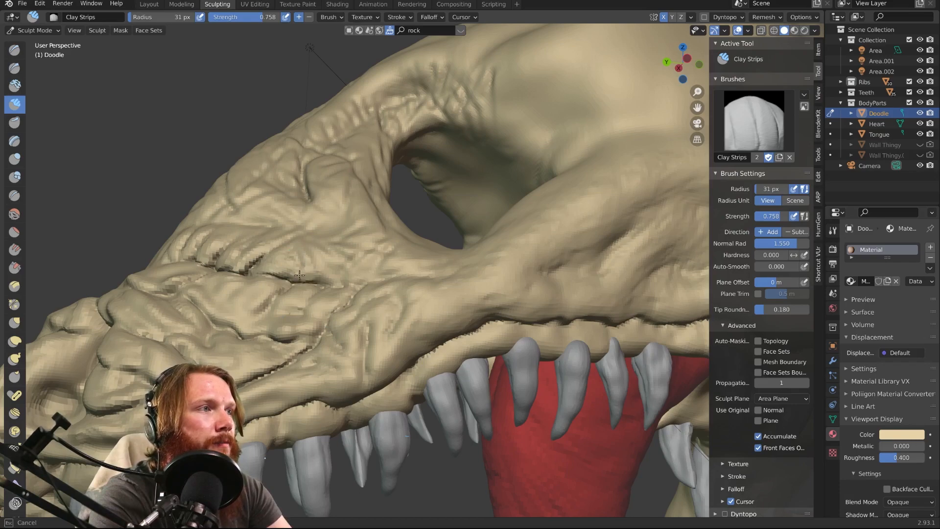
middle_click_drag(328, 266, 321, 274)
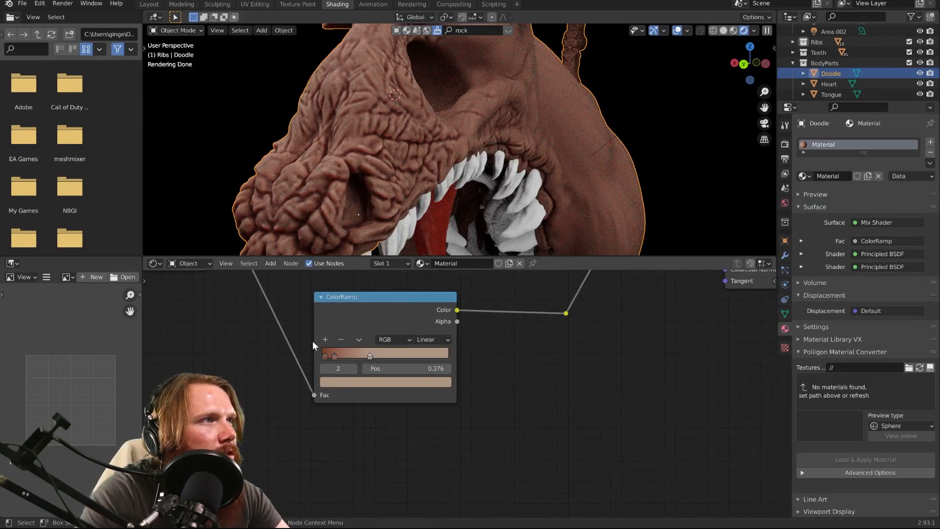
- Recolour the skin ColorRamp's first stop at position 0.020, trying an olive green with hue 0.213 before lowering the hue
left_click(324, 358)
left_click(323, 356)
left_click(334, 381)
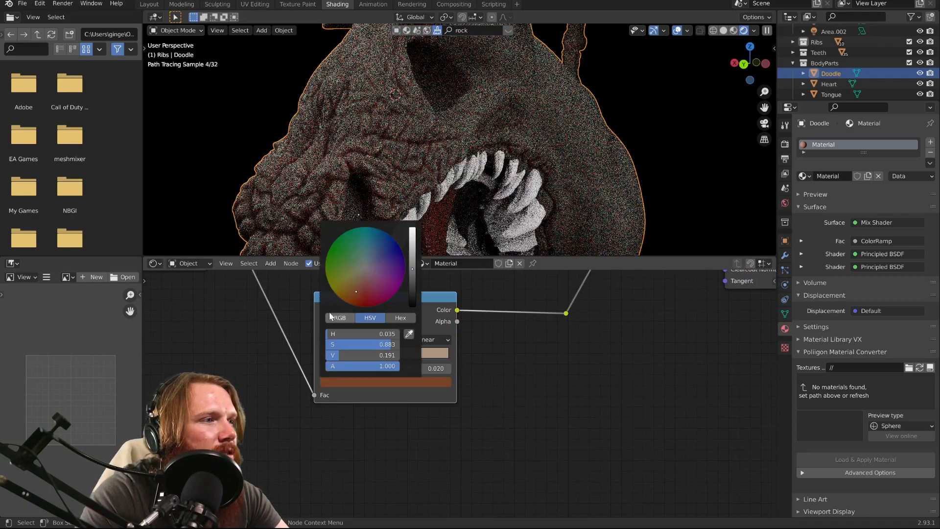
left_click_drag(333, 334, 343, 334)
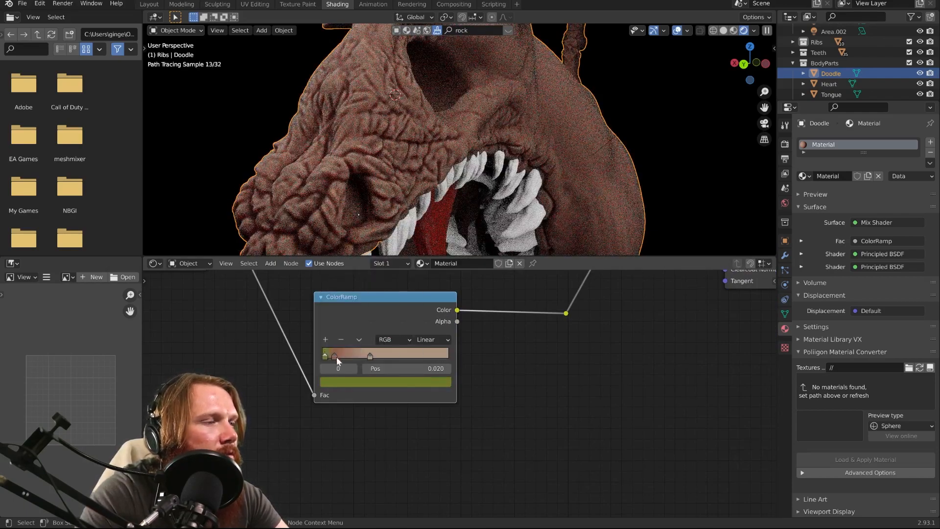
left_click(334, 357)
left_click(326, 359)
left_click(329, 382)
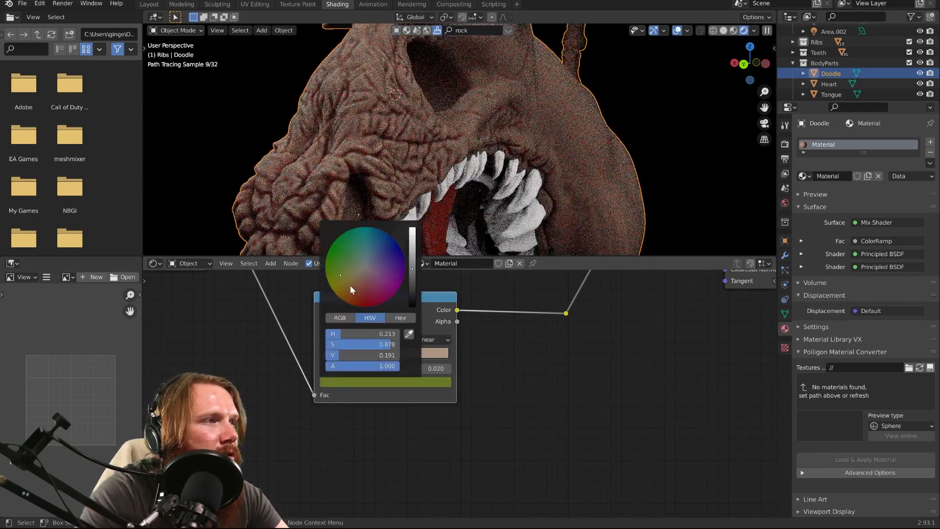
left_click_drag(346, 334, 321, 345)
- Recolour the skin ColorRamp's second stop and set the saturation of the stop at position 0.376 to 0.000
left_click(335, 358)
left_click(338, 383)
left_click(370, 359)
left_click(361, 382)
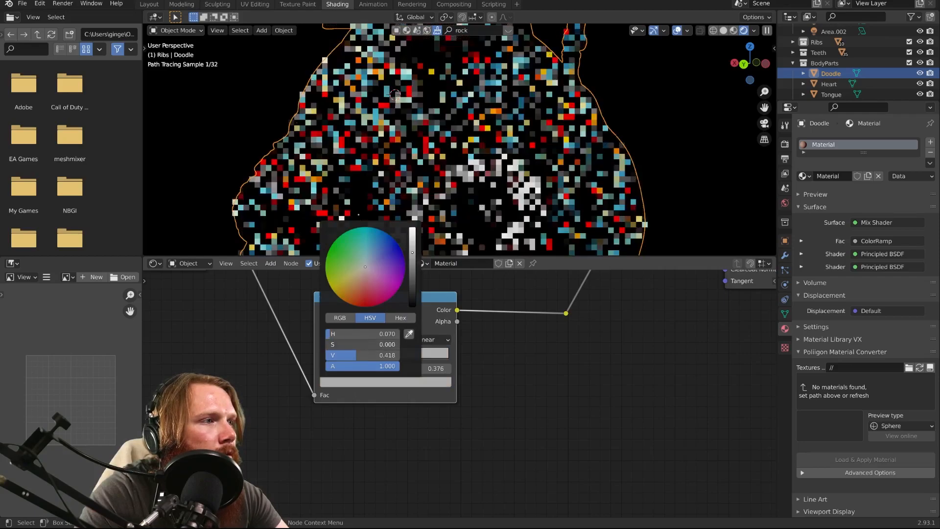
- Try a different subsurface colour on the first Principled BSDF and undo the last colour changes
scroll(548, 306, "down", 2)
middle_click_drag(541, 306, 414, 441)
middle_click_drag(448, 308, 343, 507)
left_click(327, 360)
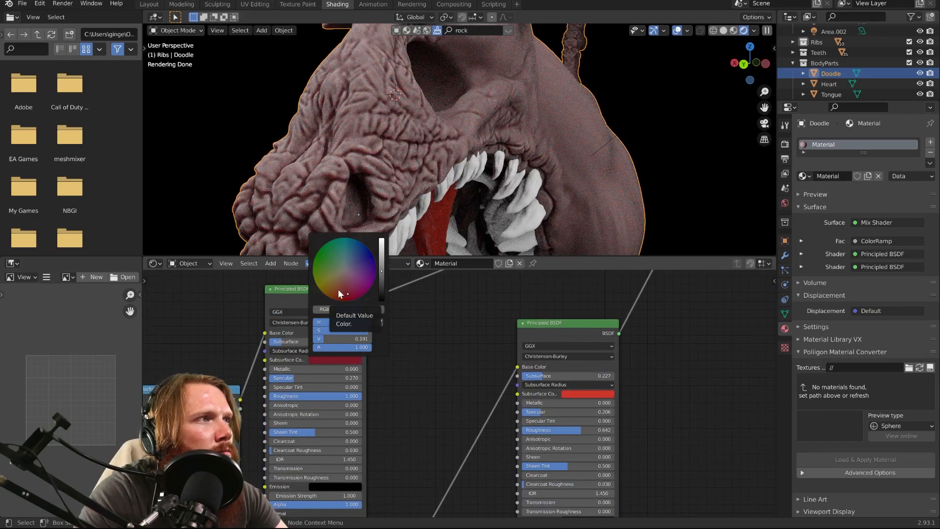
key("ctrl+z")
key("ctrl+z")
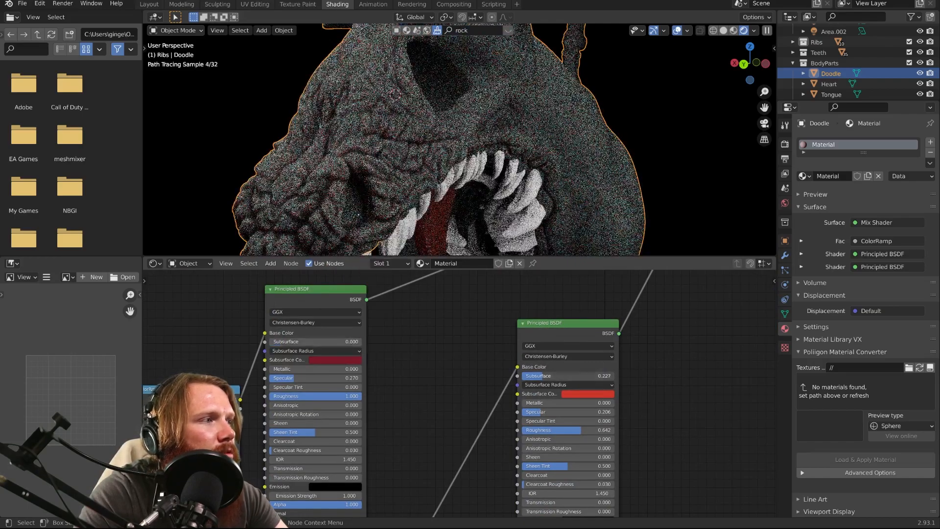
- Tint the skin ColorRamp's last stop dusty pink and move it to position 0.438
scroll(418, 151, "down", 4)
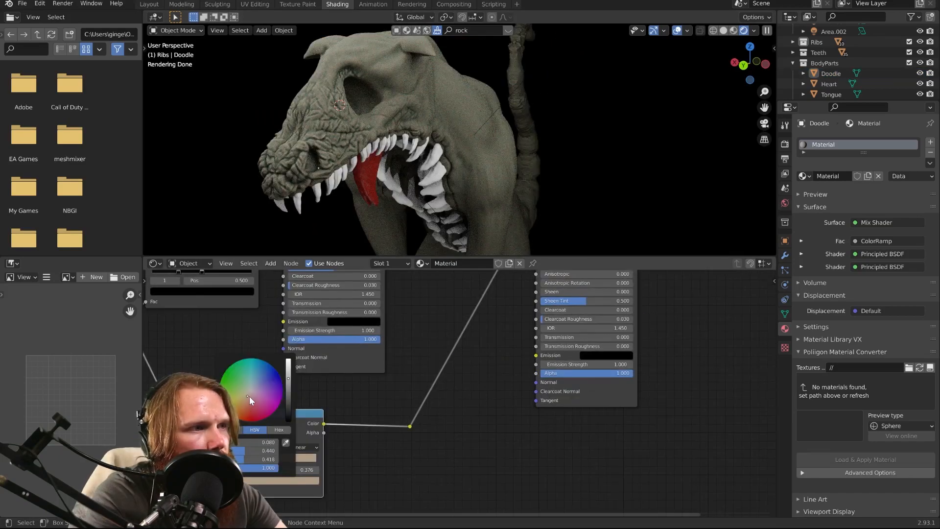
left_click_drag(249, 397, 253, 398)
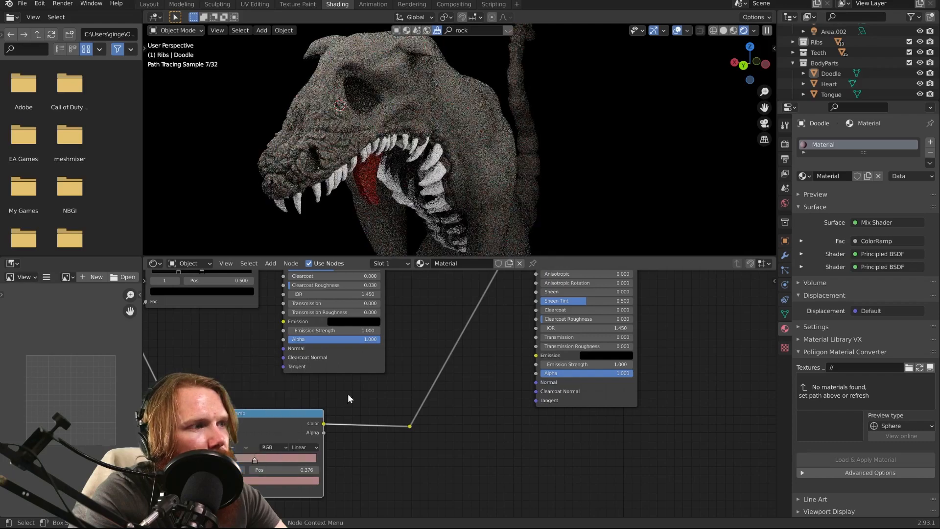
left_click_drag(265, 462, 271, 461)
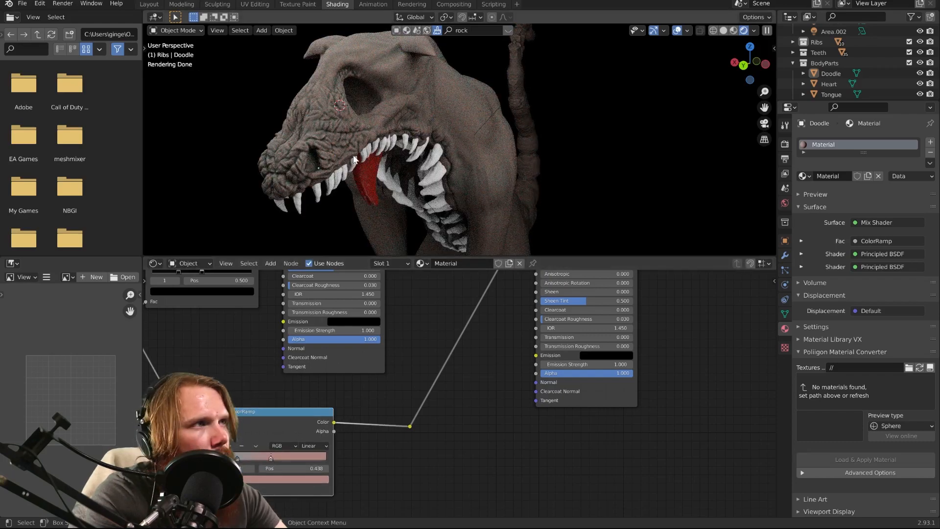
- Lighten the black first stop of the ColorRamp driven by Pointiness to a very dark grey
scroll(384, 154, "down", 5)
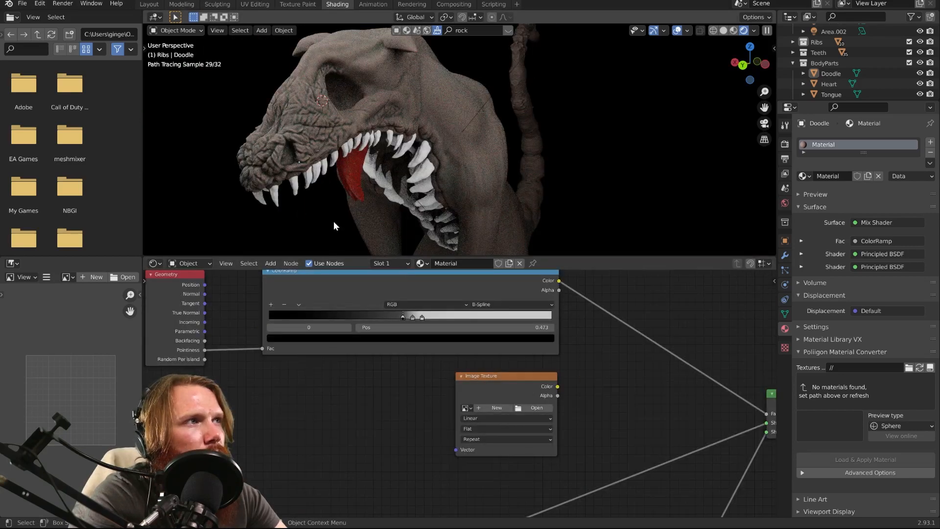
left_click(402, 318)
left_click(363, 338)
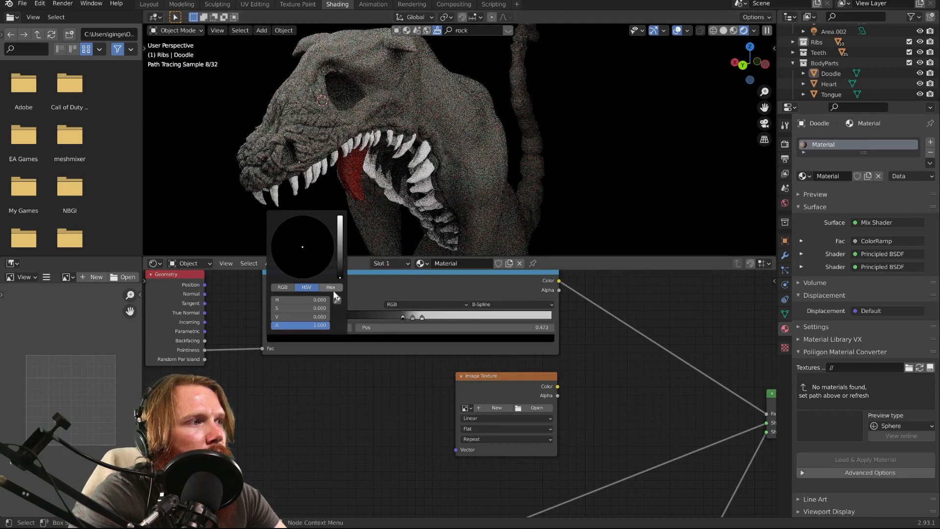
left_click(338, 272)
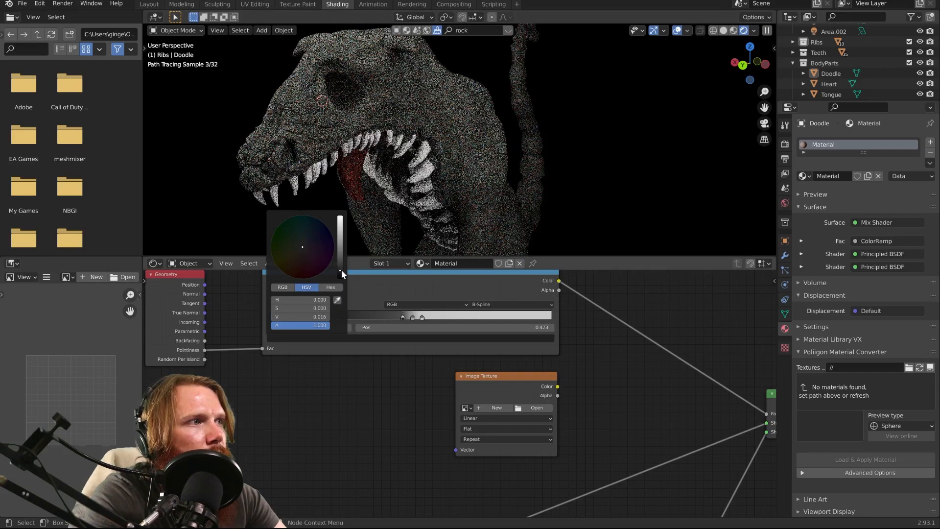
left_click(342, 270)
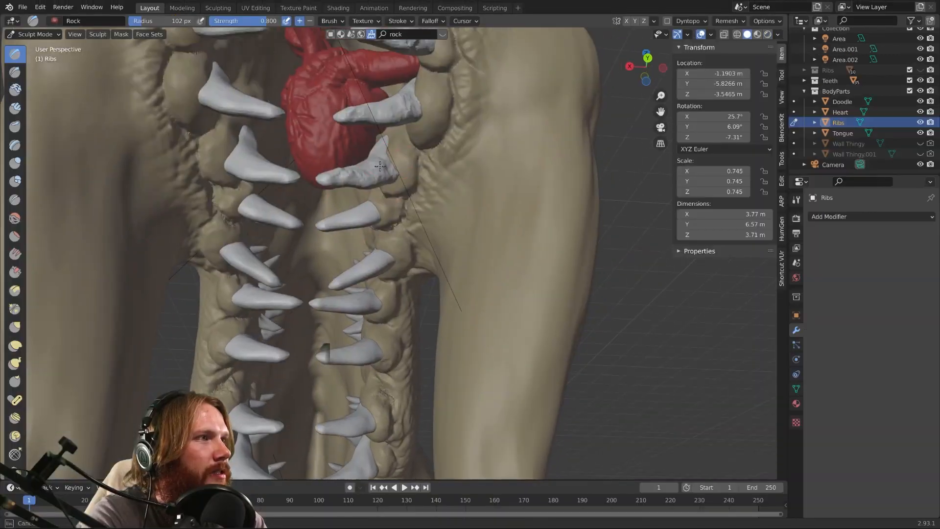
- Roughen the rib teeth on both sides of the chest opening using the Rock brush at 102 px and 0.800 strength
left_click_drag(380, 166, 354, 178)
middle_click_drag(355, 178, 373, 186)
left_click_drag(373, 187, 345, 200)
middle_click_drag(353, 196, 385, 286)
scroll(354, 270, "down", 5)
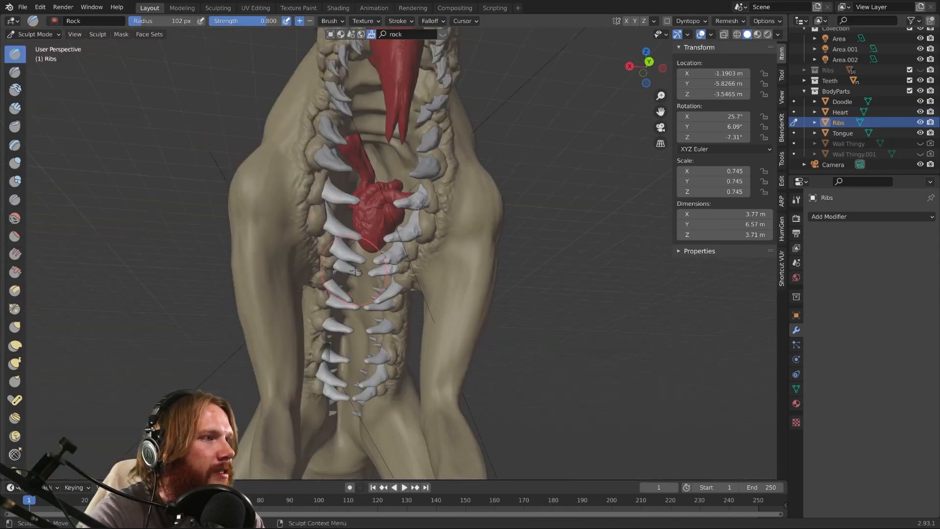
left_click_drag(361, 272, 386, 302)
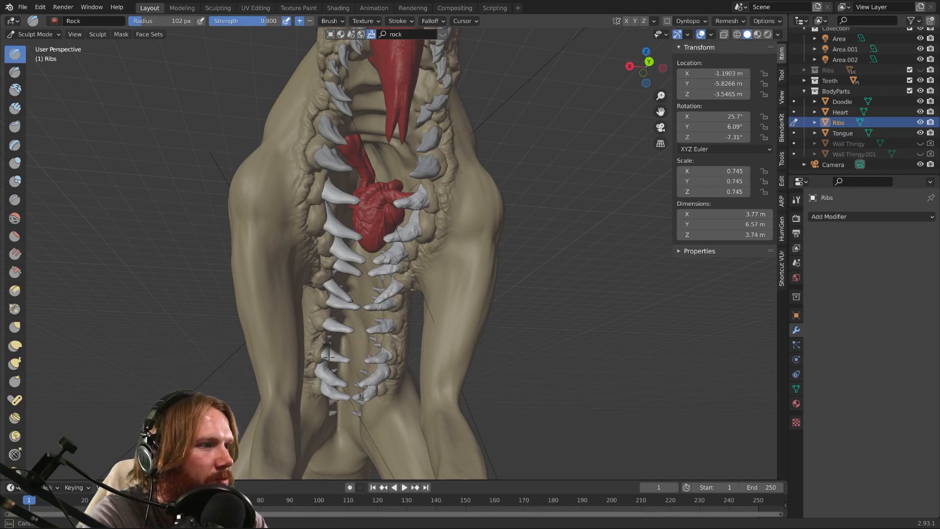
left_click_drag(335, 328, 343, 299)
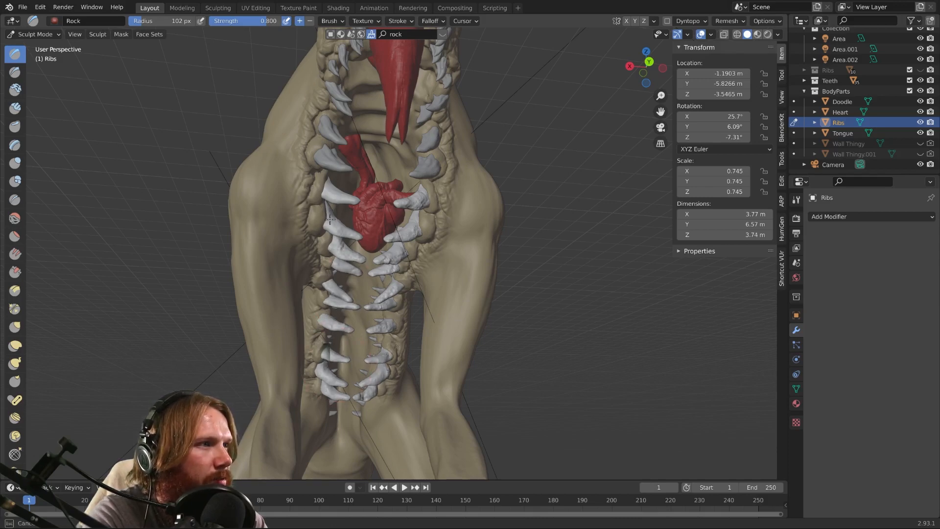
left_click_drag(330, 220, 336, 192)
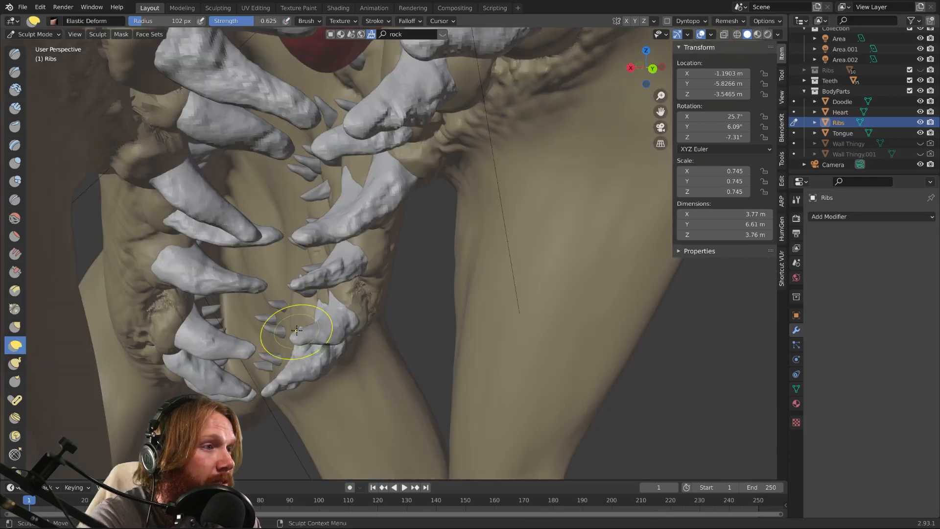
- Reshape the lowest rib teeth on both sides using Elastic Deform at 102 px and 0.625 strength
left_click_drag(312, 340, 325, 342)
mouse_move(209, 339)
left_mouse_down()
mouse_move(223, 336)
mouse_move(244, 356)
mouse_move(218, 338)
mouse_move(234, 365)
mouse_move(230, 352)
left_mouse_up()
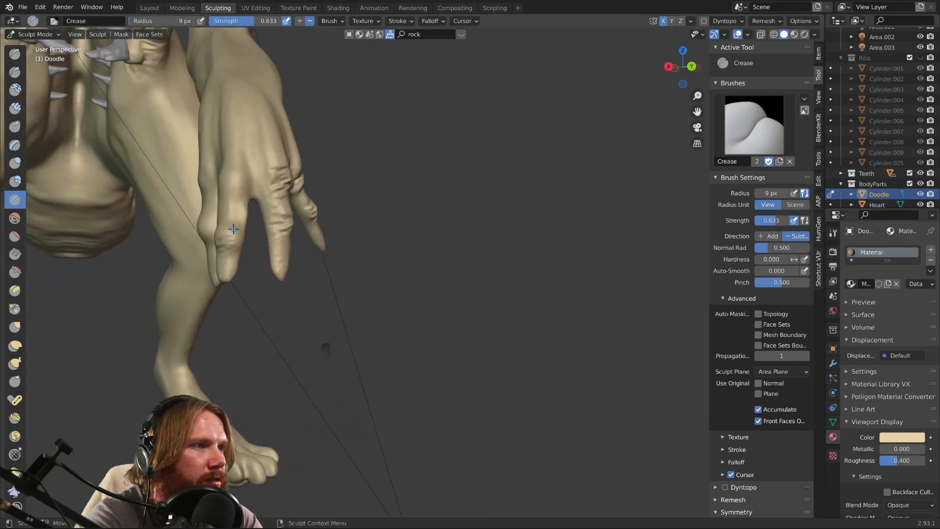
- Crease a finger of the hand at 9 px and 0.633 strength, and build up a finger with Clay Strips at 32 px and 0.433
left_click_drag(233, 229, 215, 227)
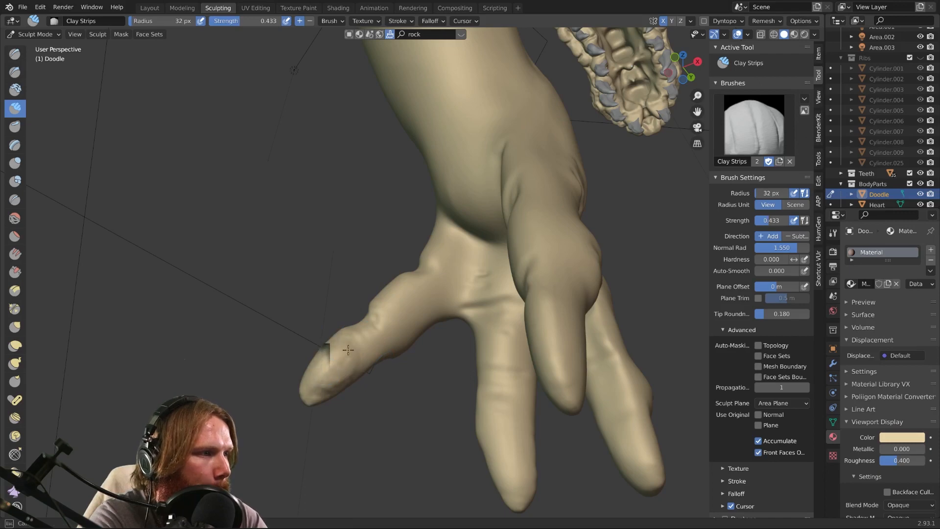
left_click_drag(348, 350, 329, 384)
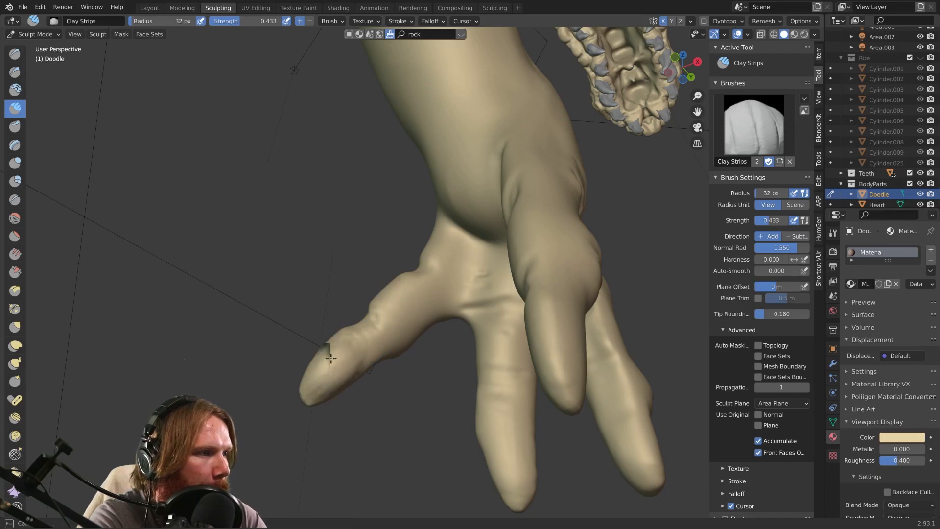
mouse_move(338, 372)
middle_mouse_down()
mouse_move(406, 360)
mouse_move(360, 343)
mouse_move(369, 328)
middle_mouse_up()
mouse_move(399, 316)
left_mouse_down()
mouse_move(411, 283)
mouse_move(422, 333)
left_mouse_up()
mouse_move(422, 333)
middle_mouse_down()
mouse_move(361, 310)
mouse_move(341, 262)
middle_mouse_up()
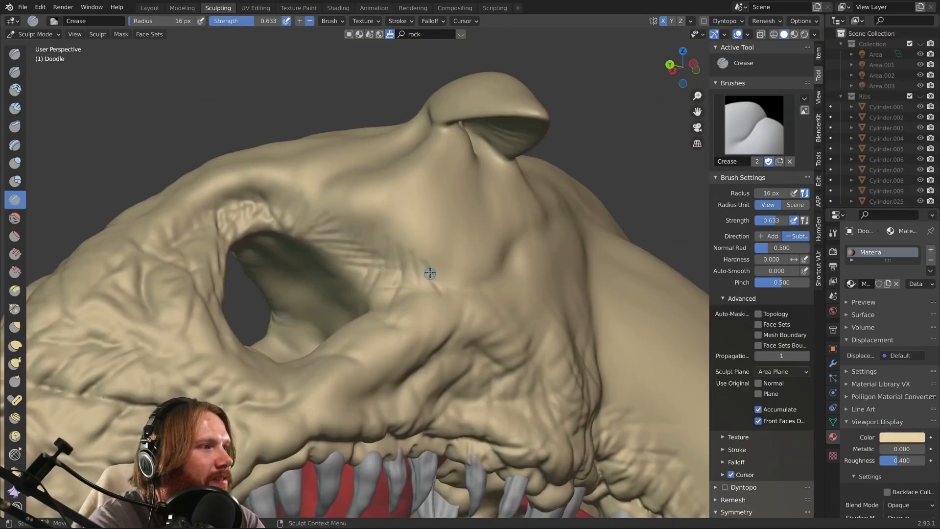